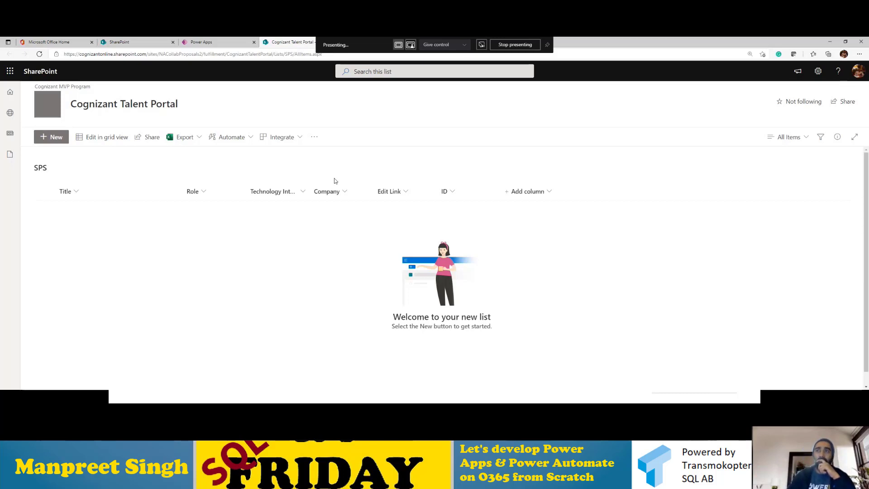
- Open a new item form in the SPS list and review its fields, including the Technology Interested choices
click(51, 139)
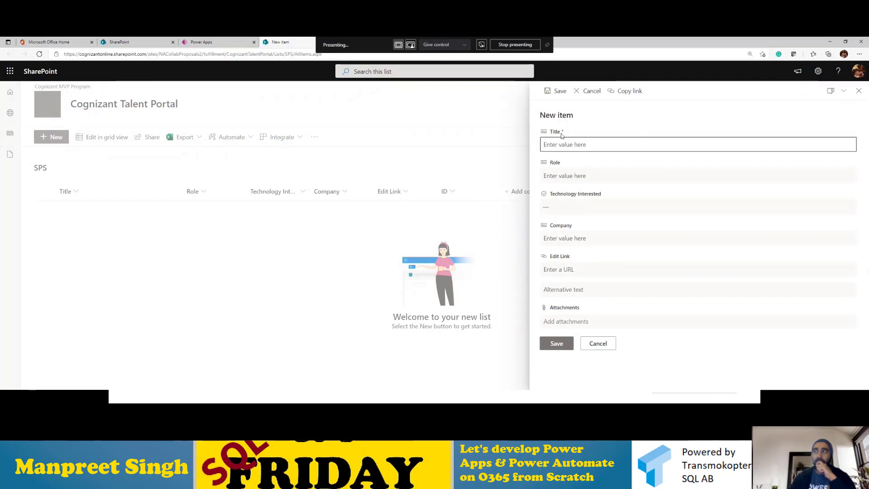
click(563, 175)
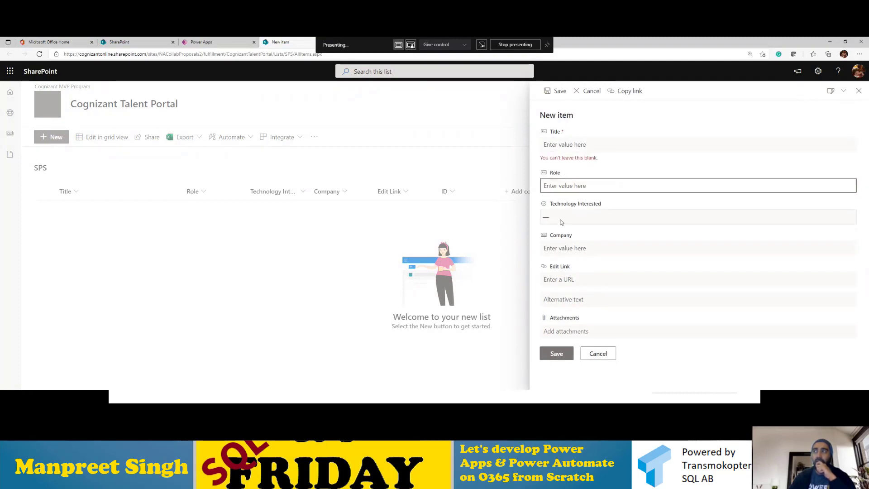
click(574, 216)
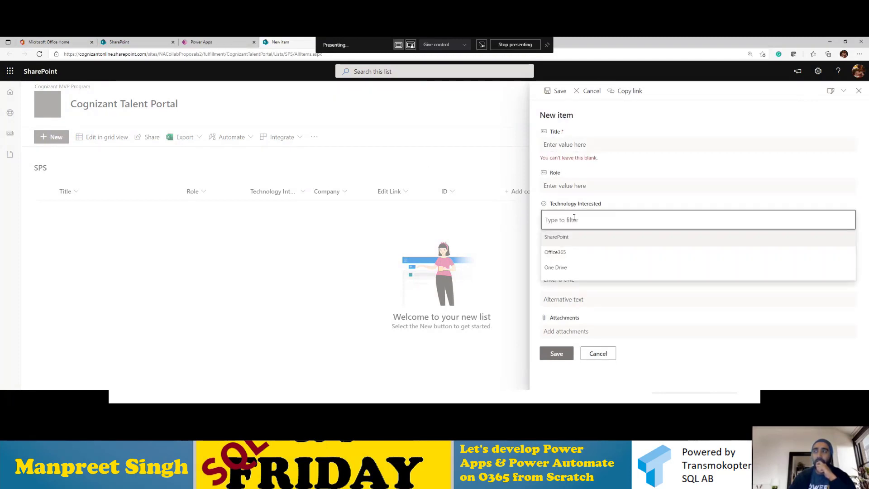
click(534, 201)
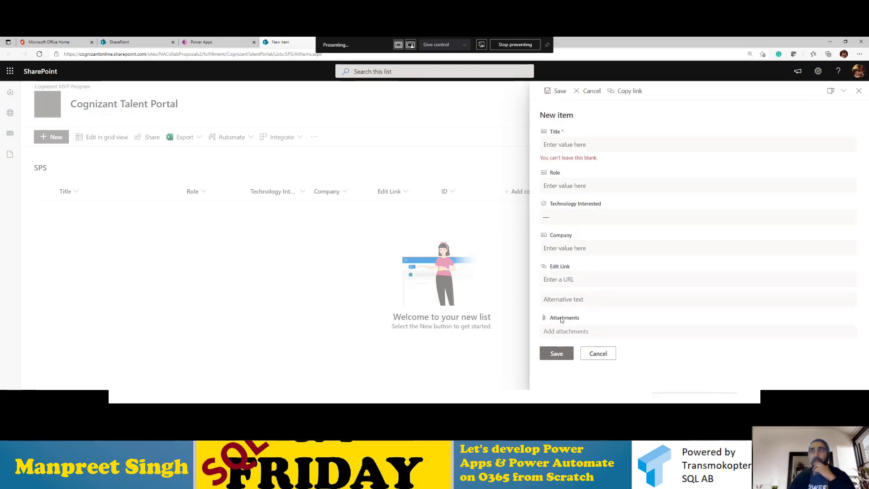
- Switch to Power Apps, go to its home page and start an app from SQL Server data
click(230, 40)
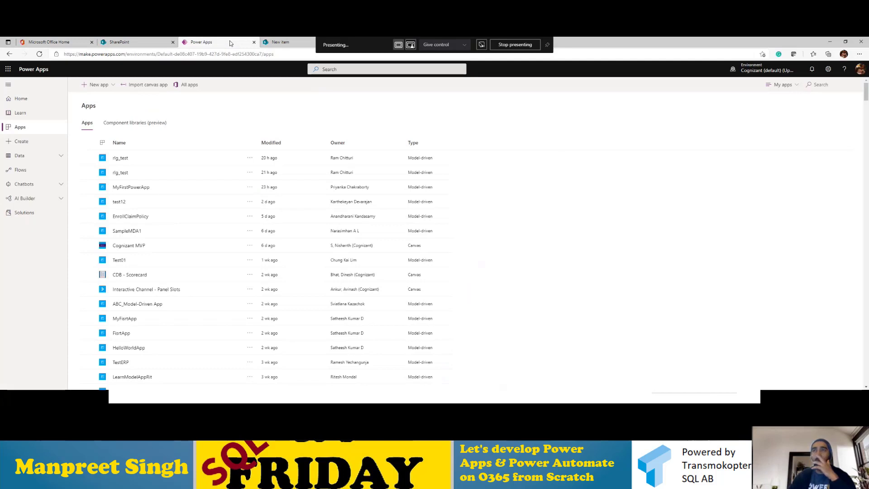
click(28, 101)
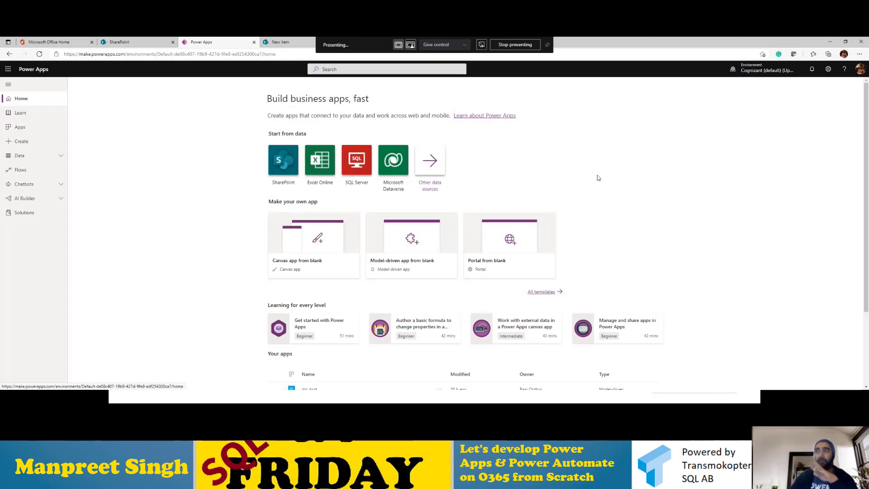
drag(311, 134, 268, 135)
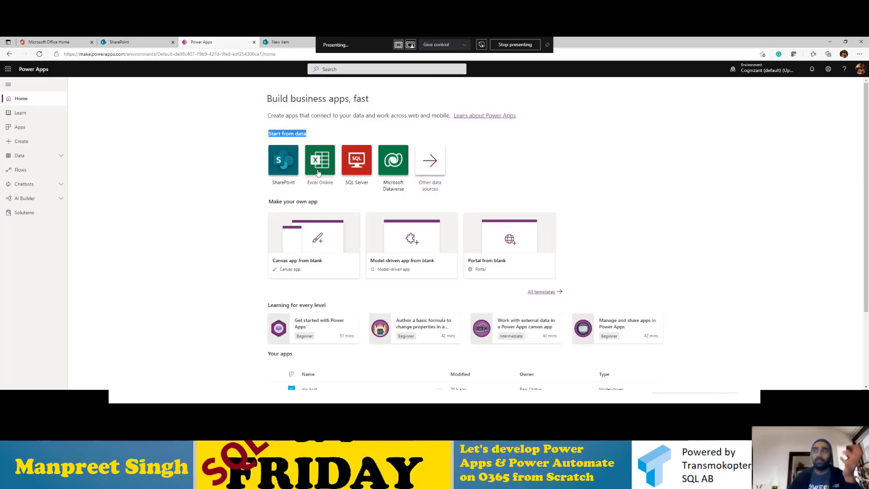
click(362, 170)
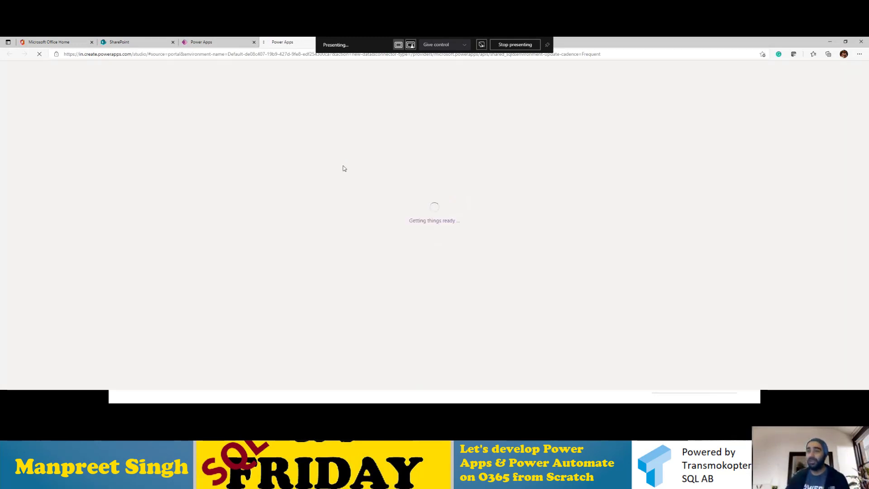
- Dismiss the table-loading error in the app studio and browse the data sources offered for a new connection
click(201, 45)
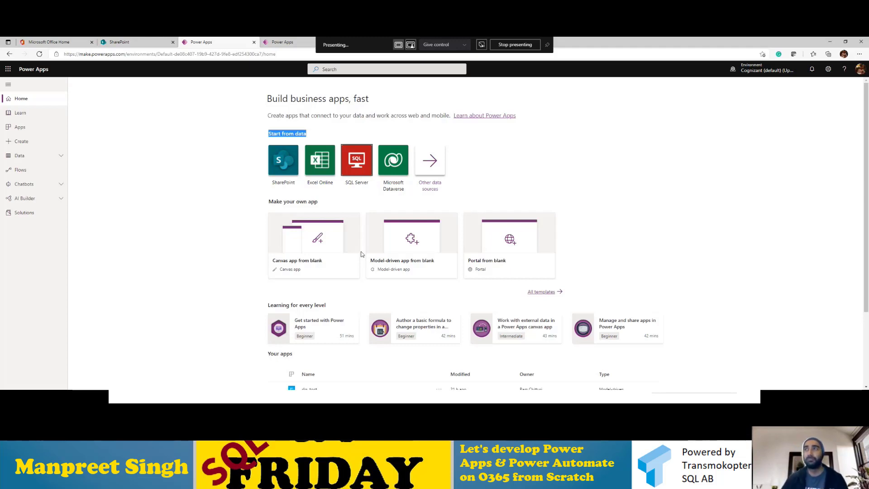
click(288, 41)
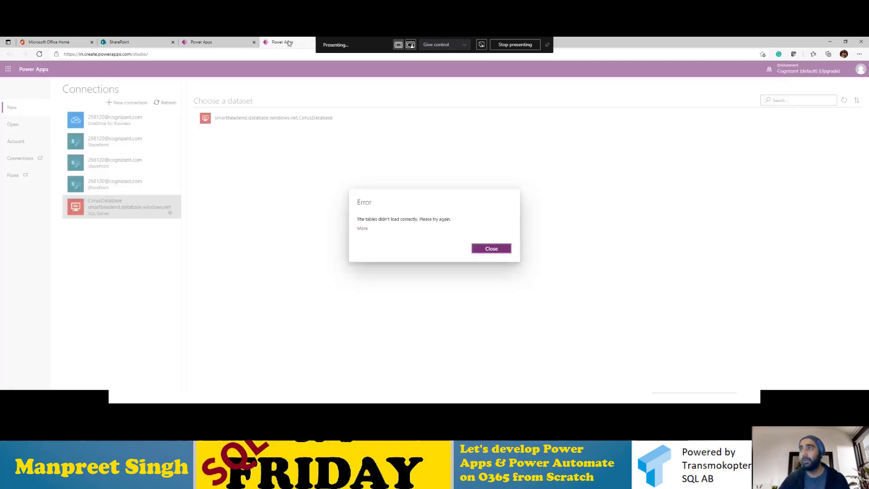
click(489, 249)
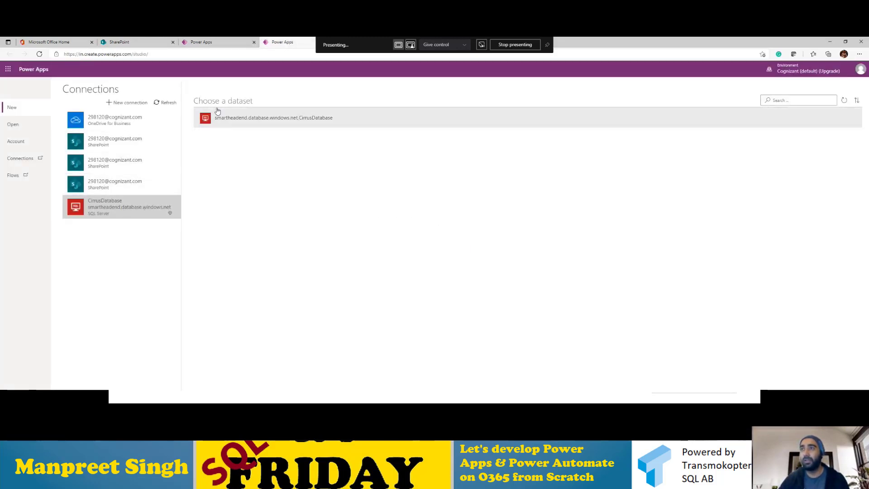
click(120, 103)
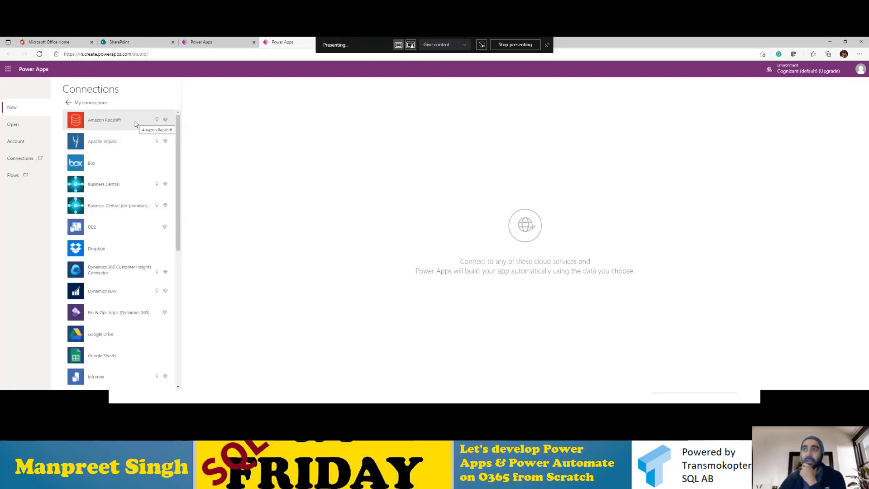
drag(178, 127, 173, 269)
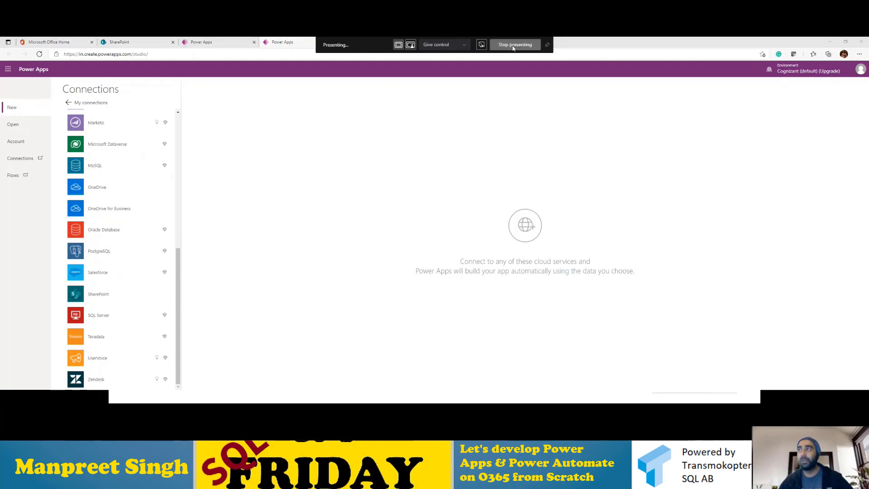
- Return to the Power Apps maker portal and look through the Learn page's resources and news
click(547, 45)
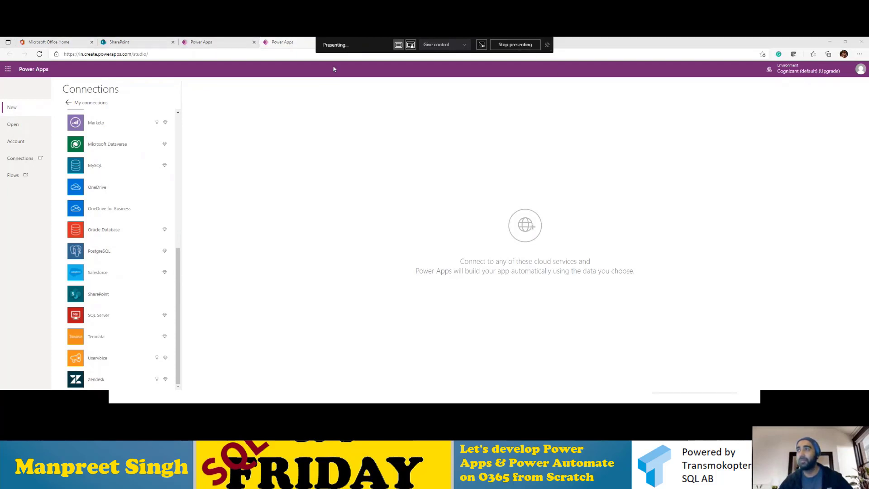
click(282, 44)
click(221, 45)
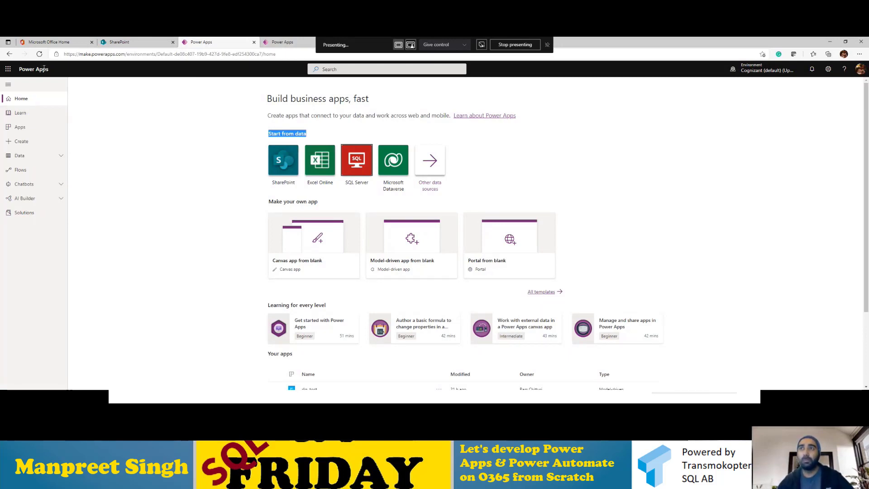
click(23, 116)
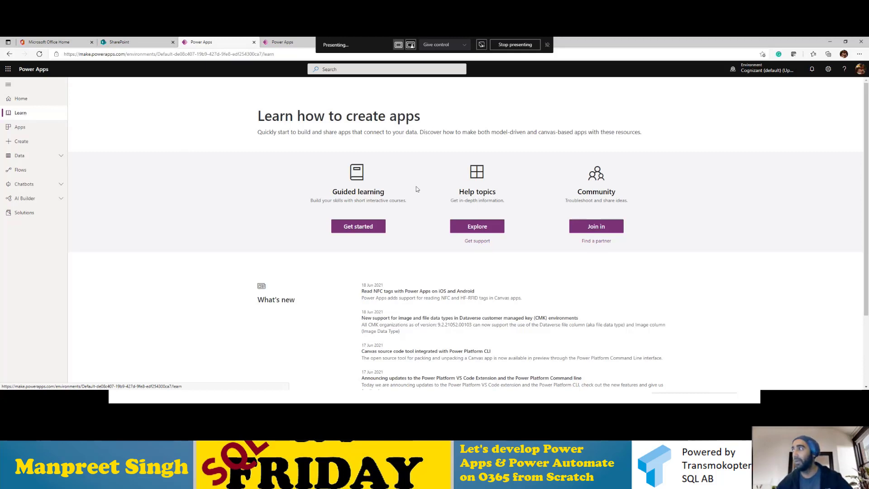
scroll(710, 246, down, 2)
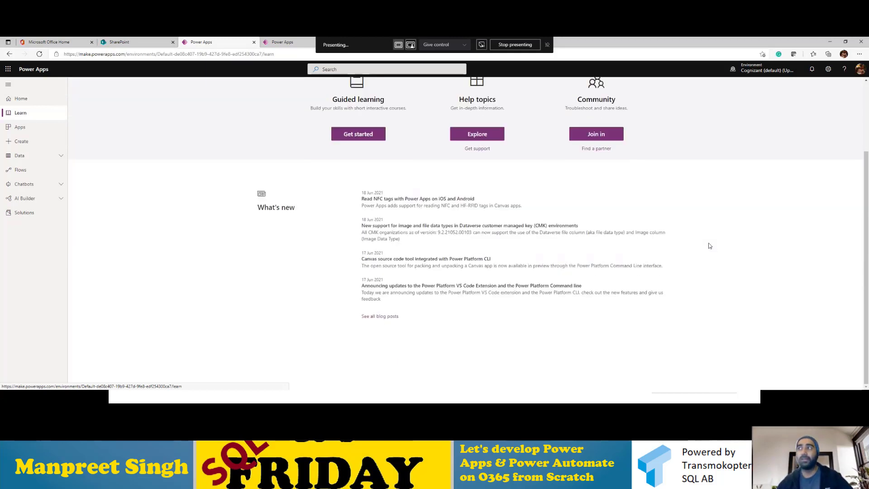
scroll(539, 247, up, 2)
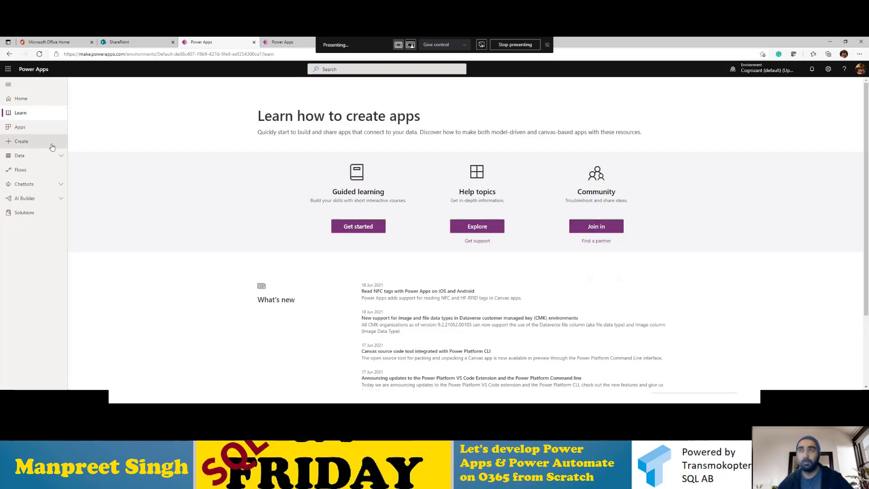
- Review the maker portal's apps list, the data tables with their data options, the gateways and the flows
click(26, 129)
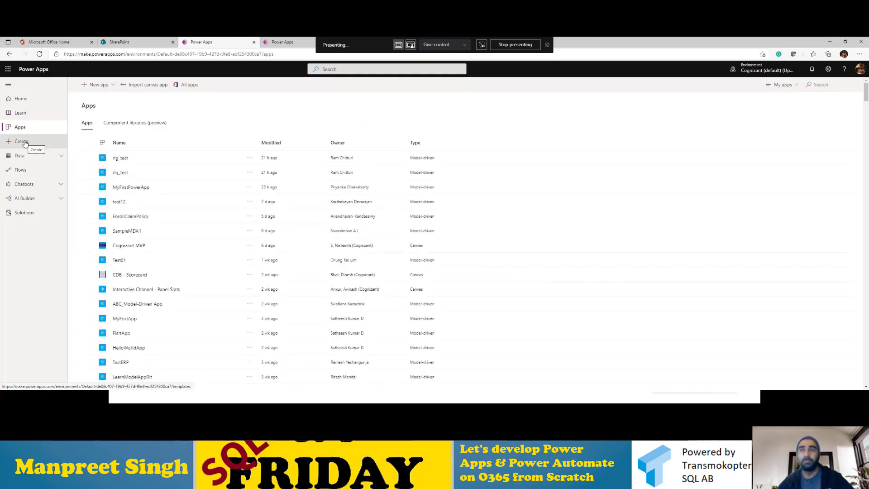
click(35, 156)
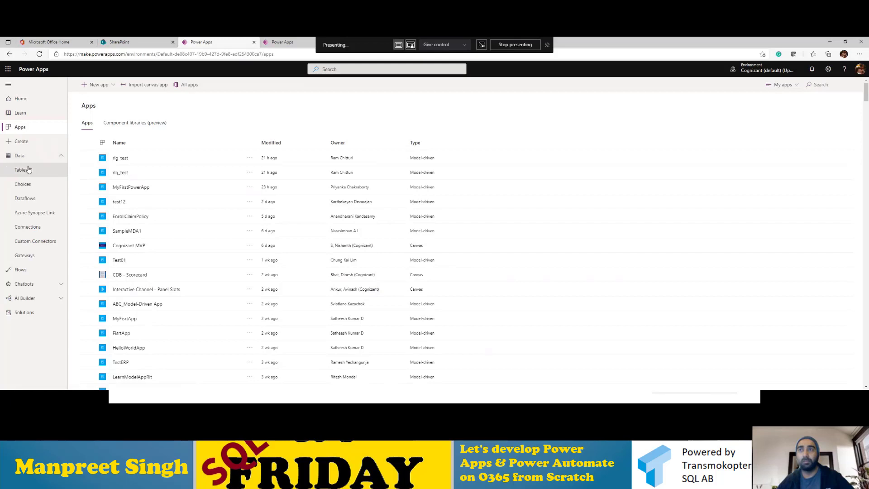
click(28, 169)
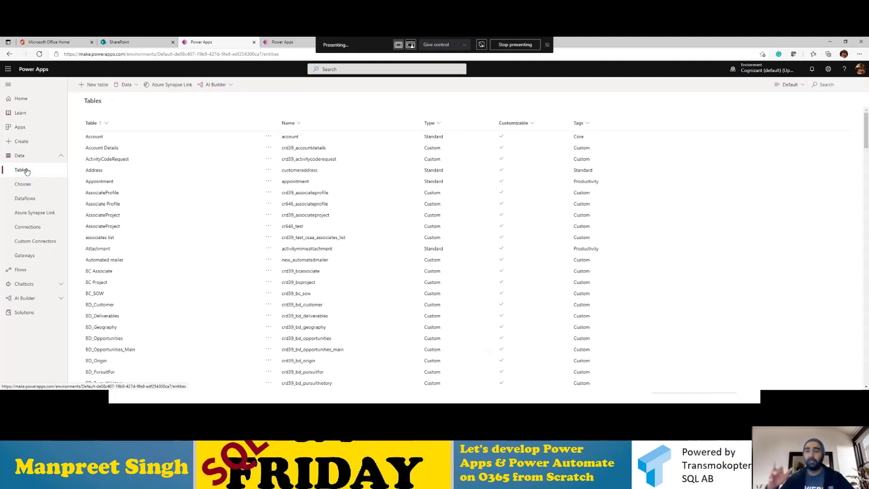
click(97, 89)
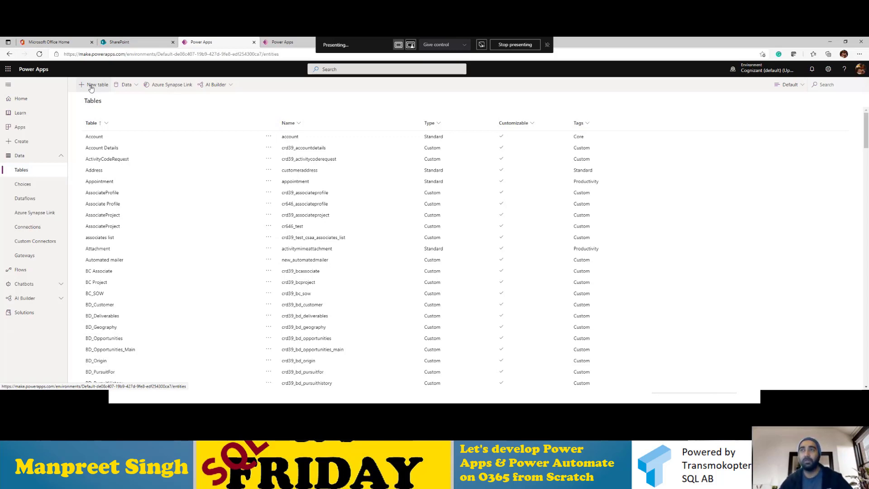
click(135, 88)
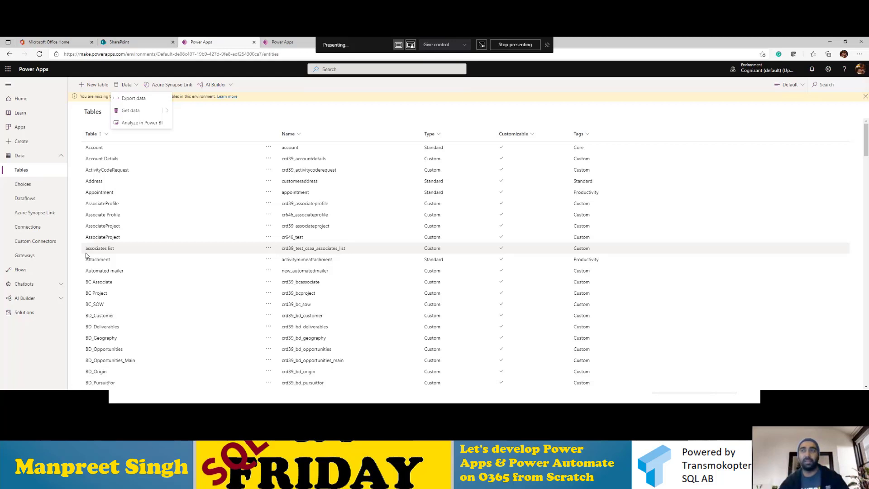
click(22, 255)
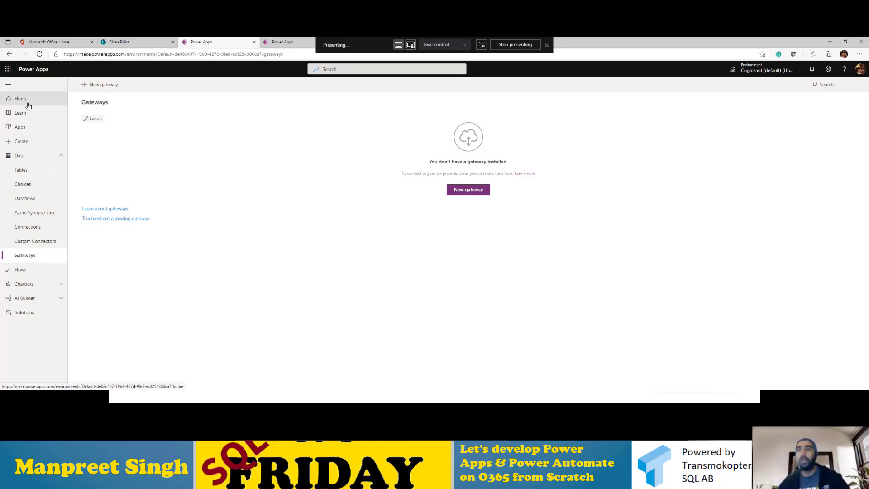
click(39, 273)
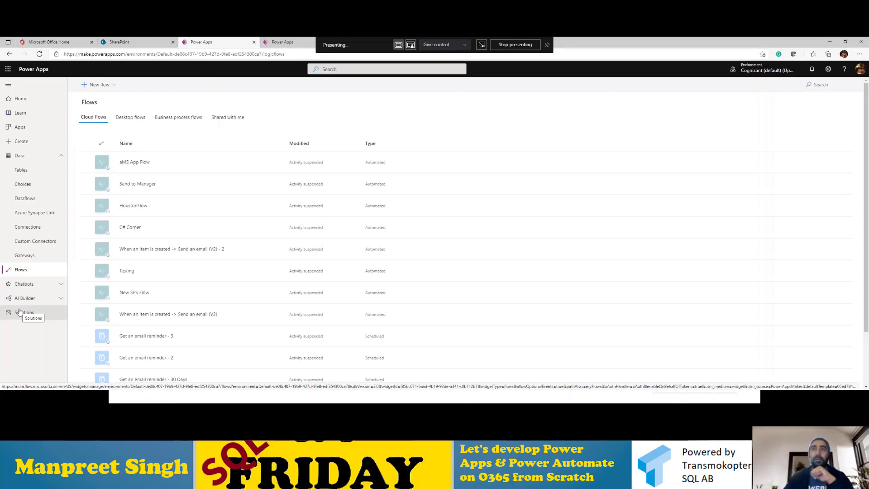
- Start a new canvas app from the apps list
click(29, 131)
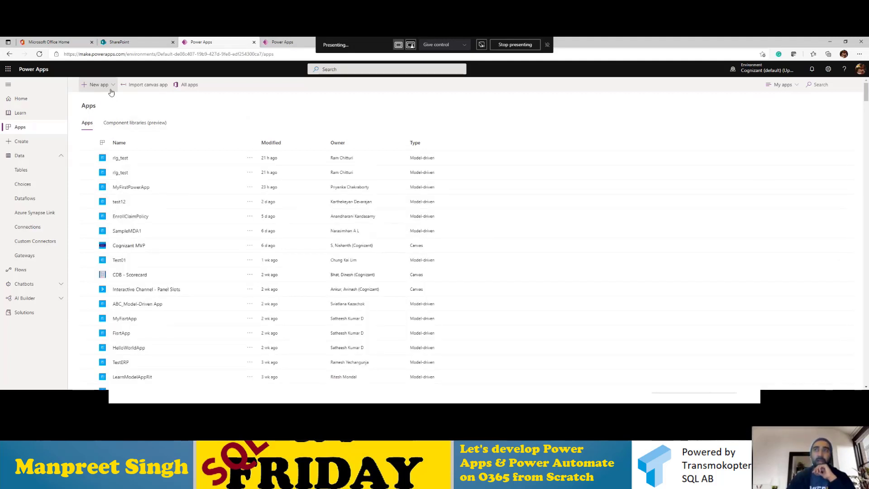
click(97, 85)
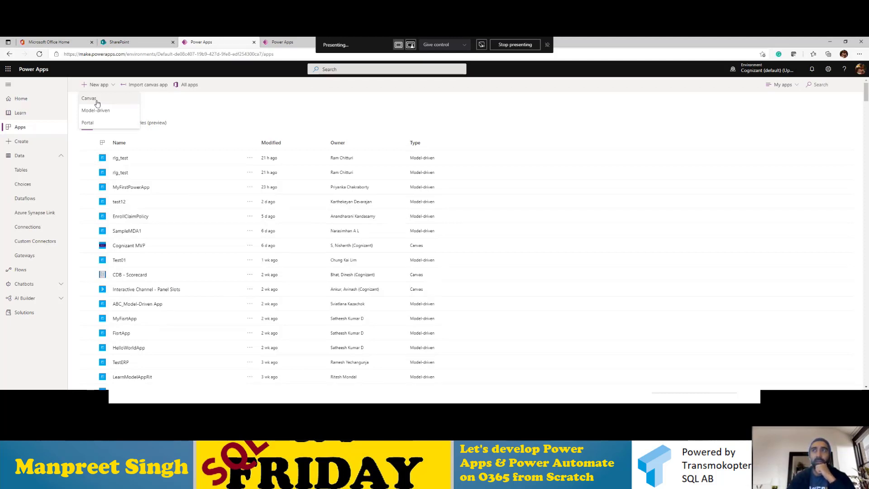
click(97, 103)
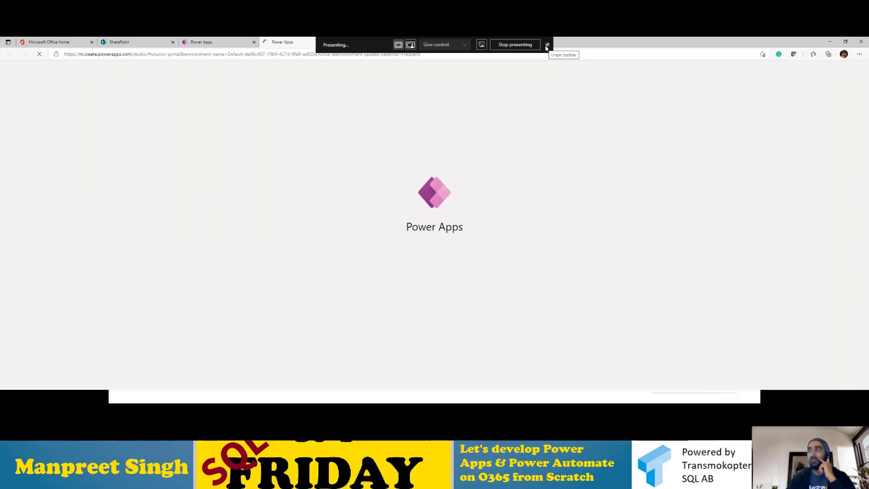
click(547, 45)
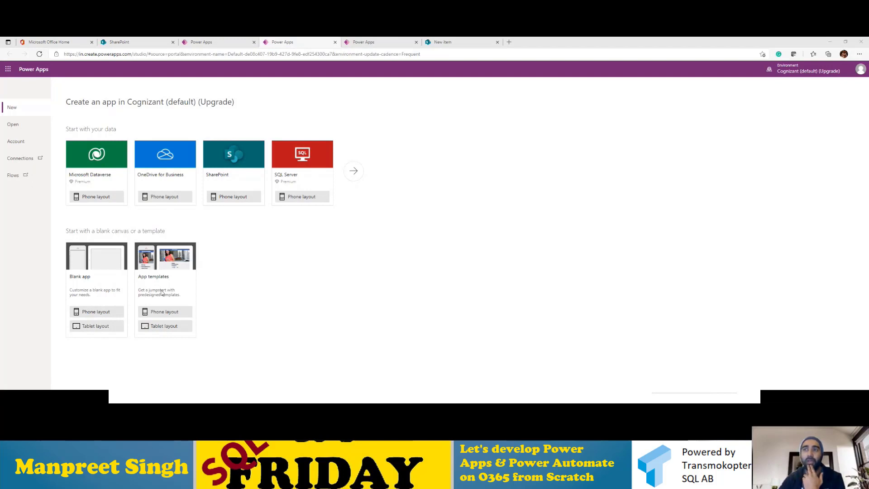
- Open the tablet-layout app templates and examine the enlarged previews of Service Desk and Onboarding Tasks
click(156, 328)
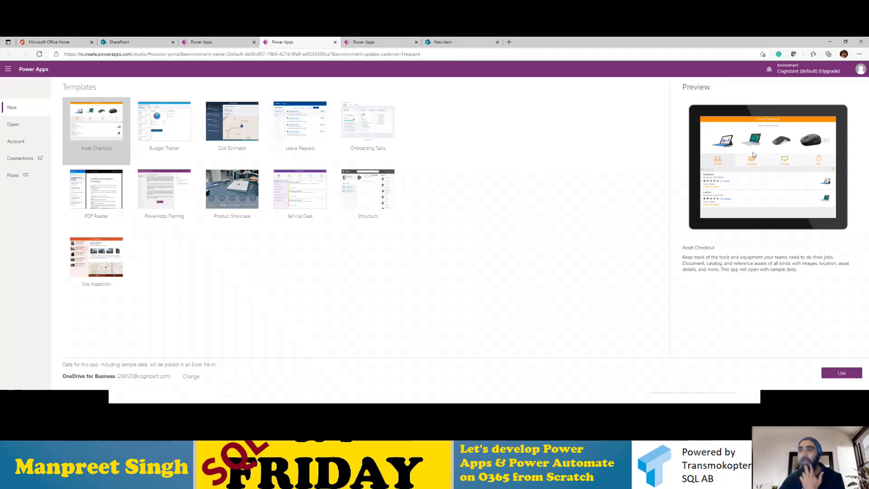
click(322, 194)
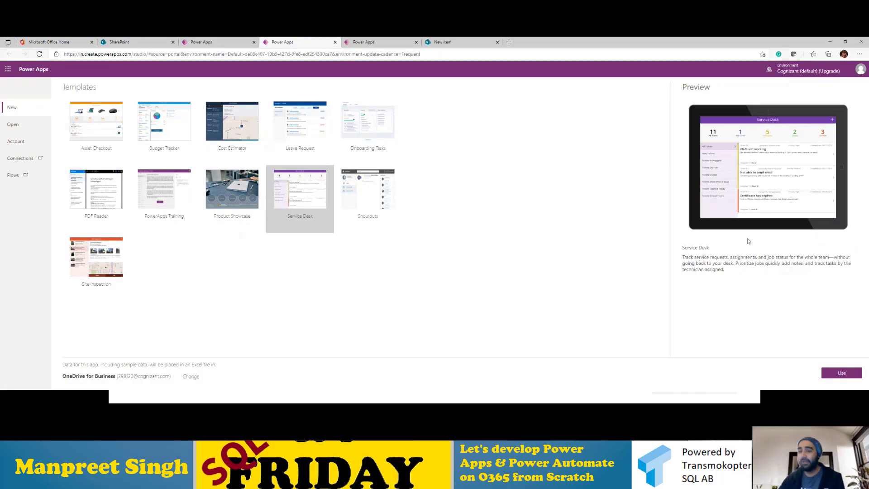
key(ctrl+plus)
key(ctrl+plus)
key(ctrl+plus)
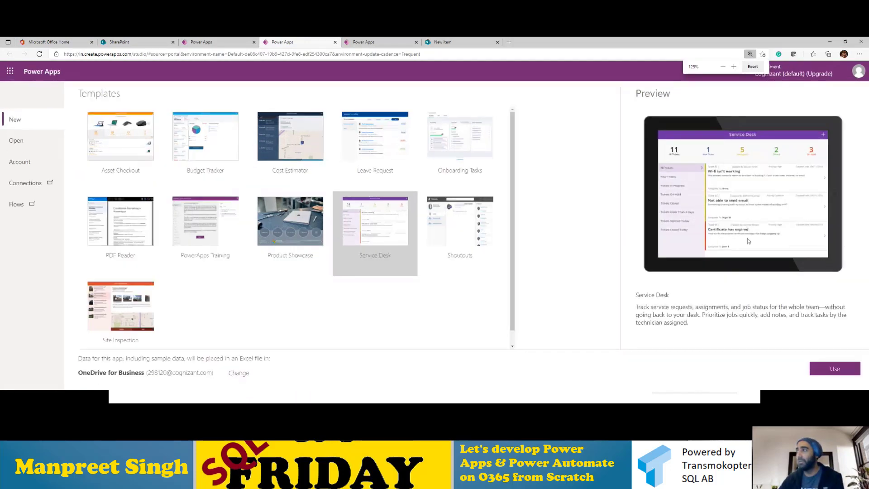
key(ctrl+minus)
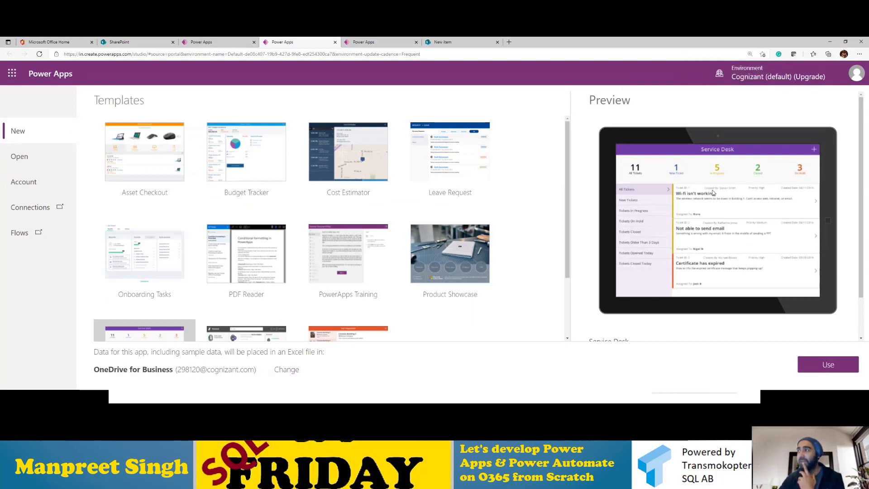
scroll(628, 203, down, 1)
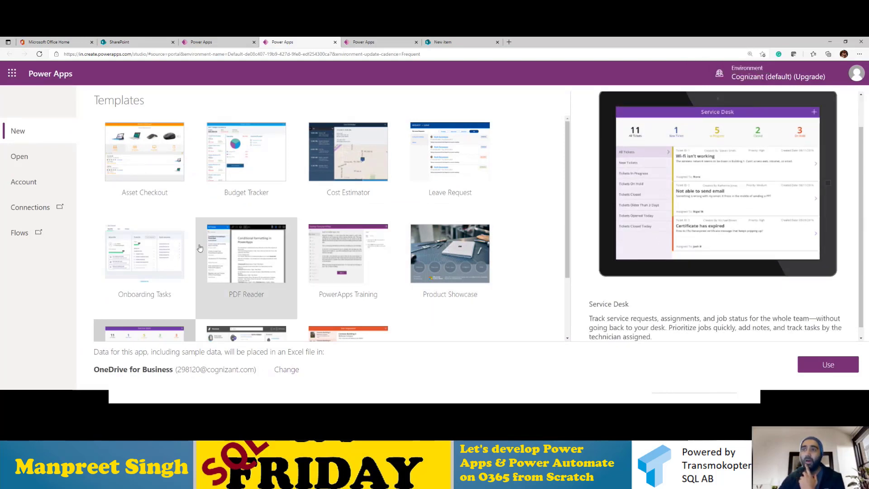
click(142, 254)
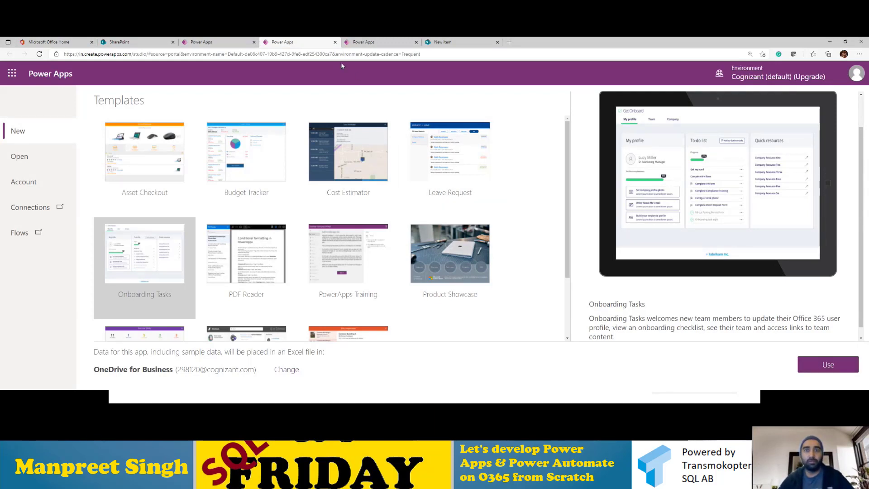
- Leave the template gallery without using a template and start another new canvas app from the maker portal's apps list
click(335, 42)
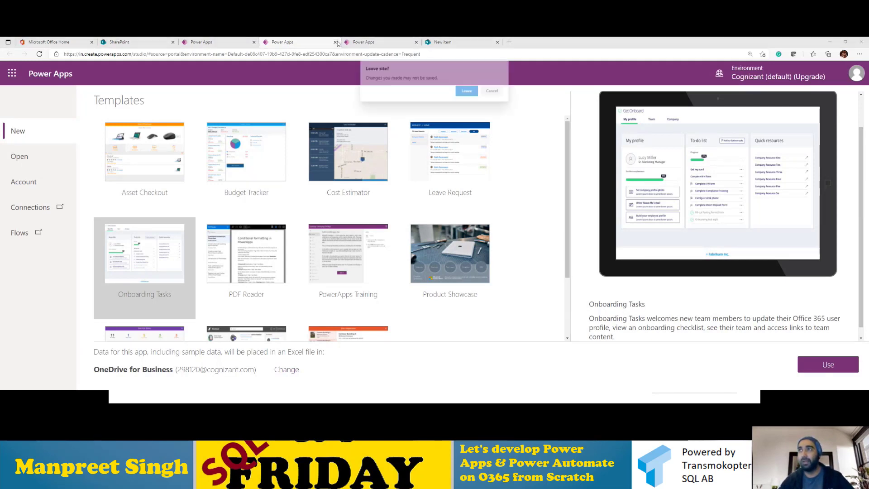
click(464, 91)
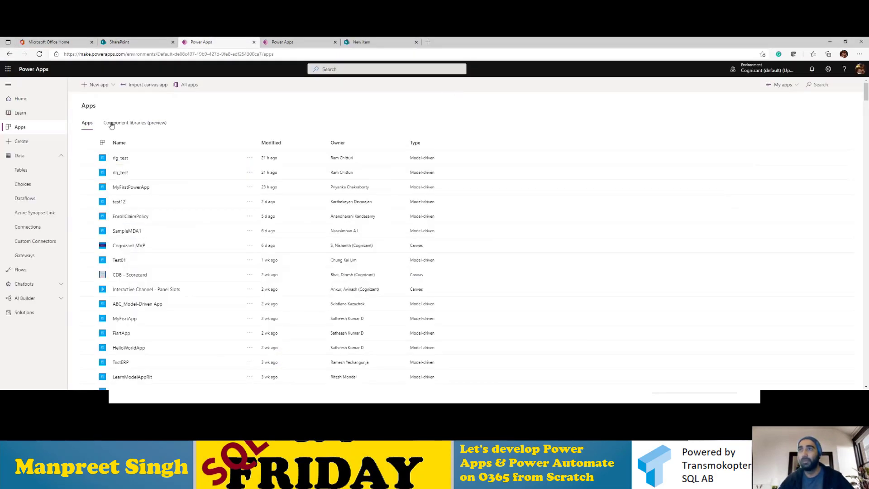
click(108, 86)
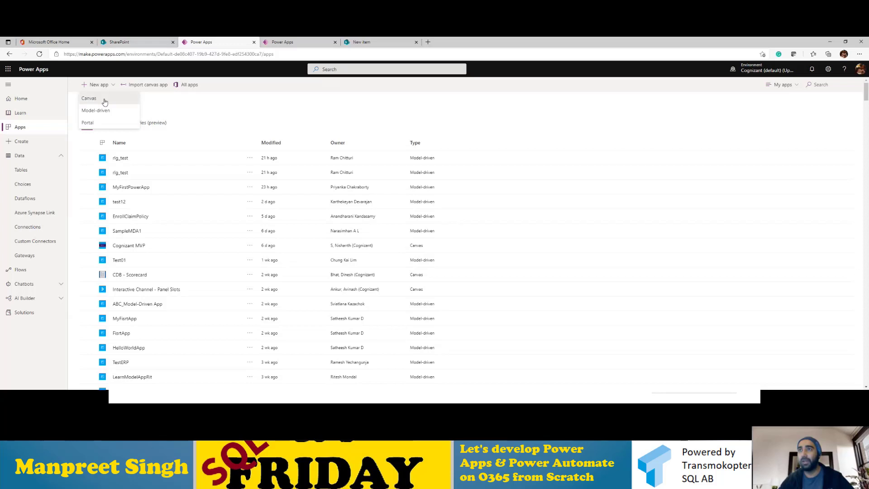
click(104, 101)
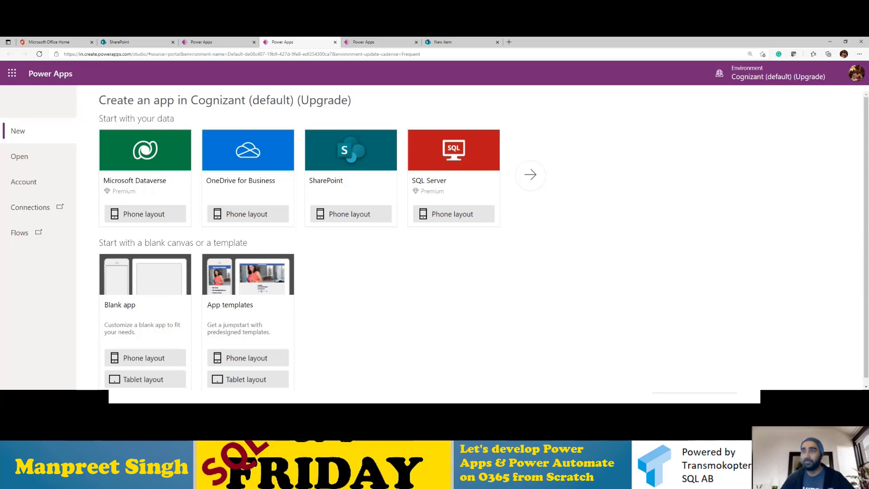
scroll(158, 242, down, 1)
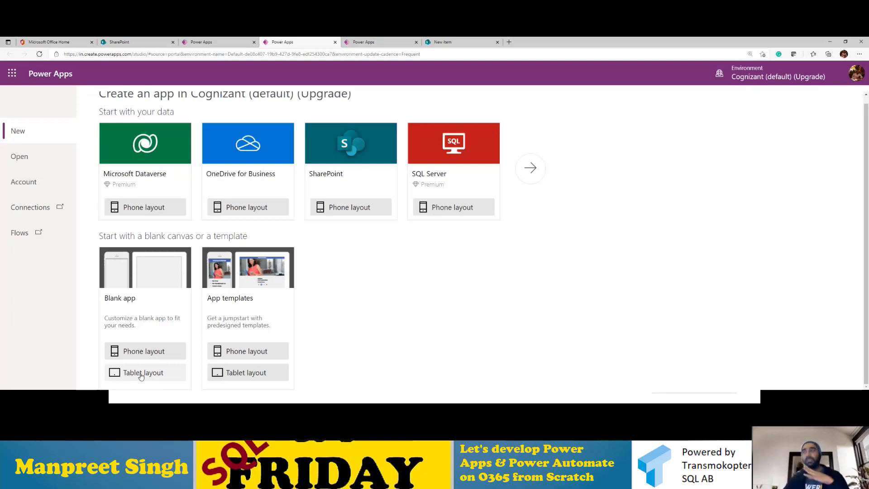
- Review the SharePoint SPS list's automation options and new item form, and check the available Power Apps data connections
click(436, 45)
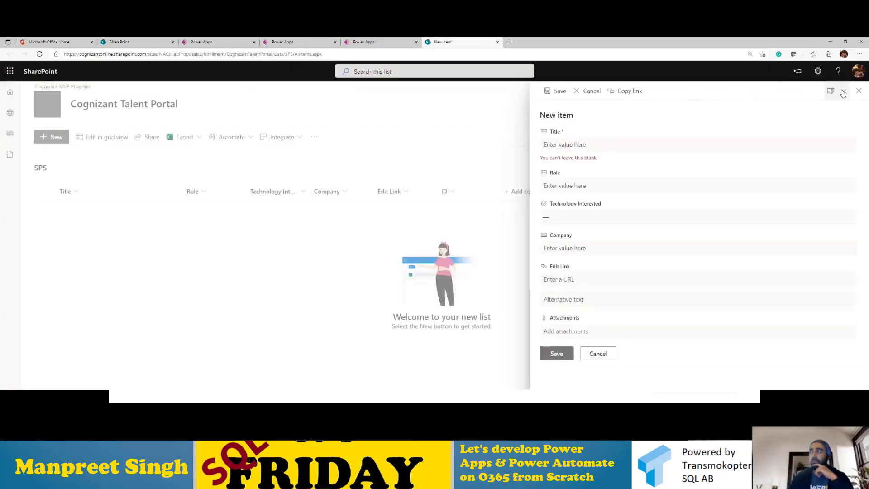
click(859, 91)
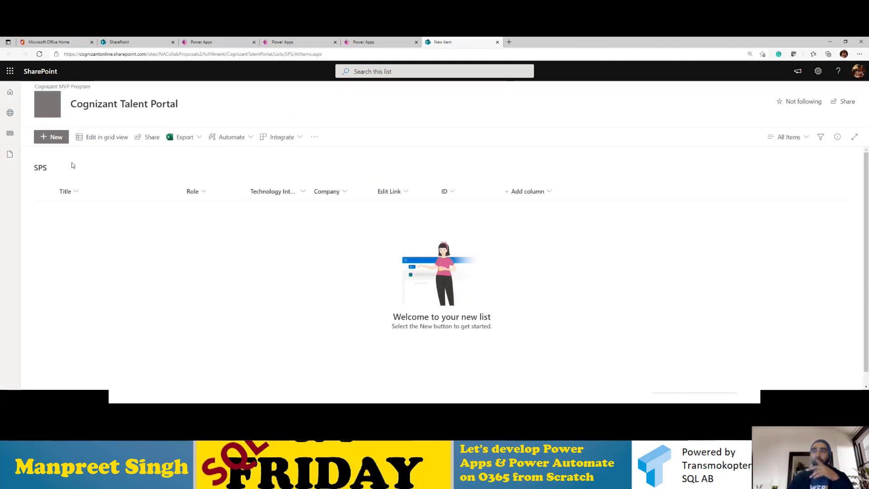
click(314, 139)
click(245, 139)
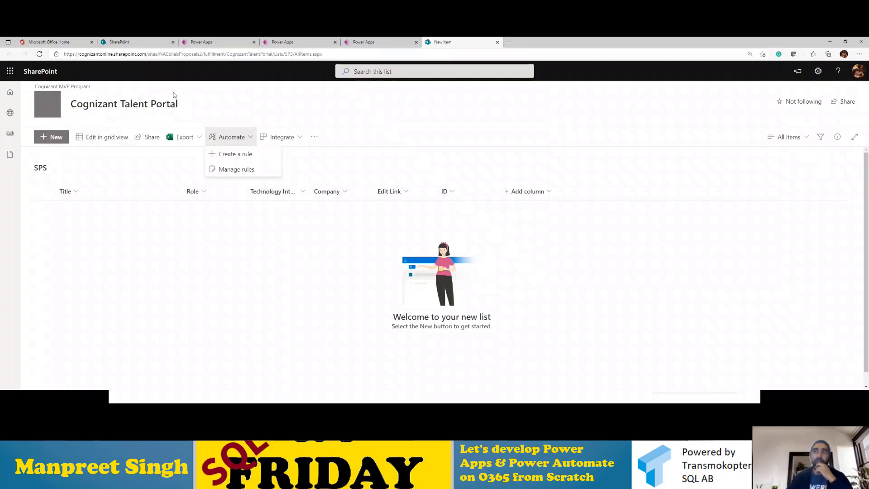
click(52, 138)
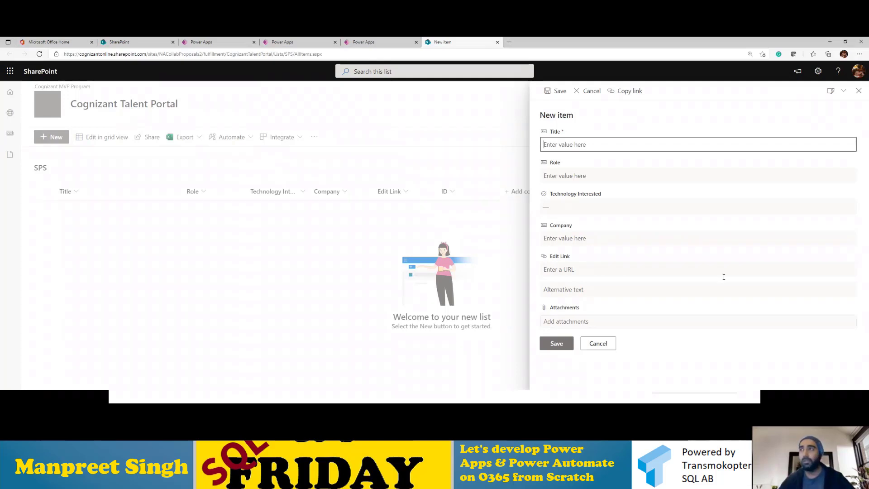
click(374, 42)
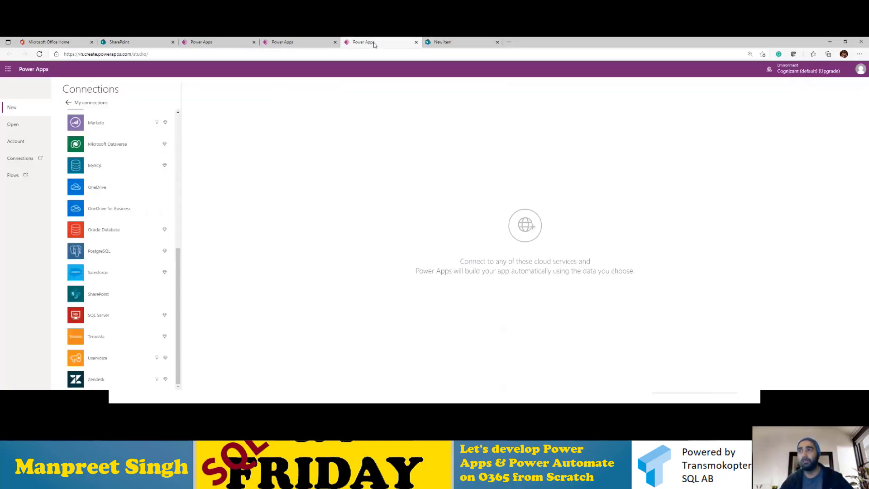
- Create a blank canvas app in tablet layout and dismiss the welcome dialog so that it is not shown again
click(277, 42)
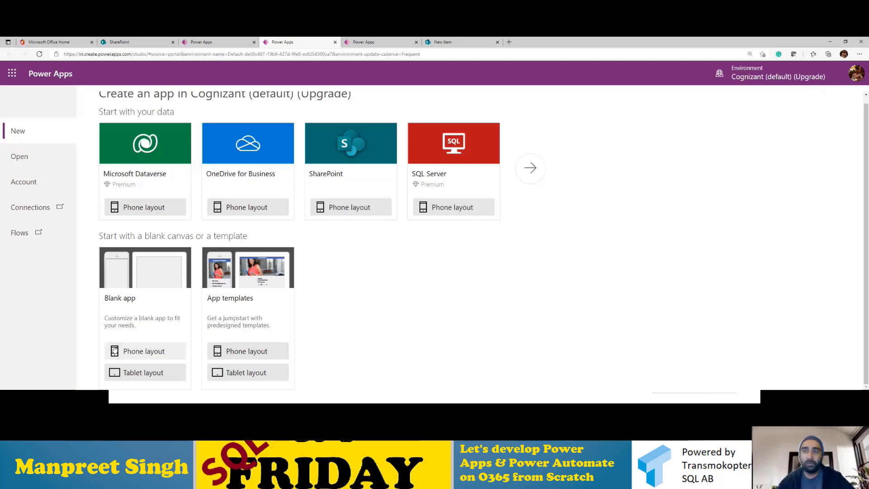
click(140, 375)
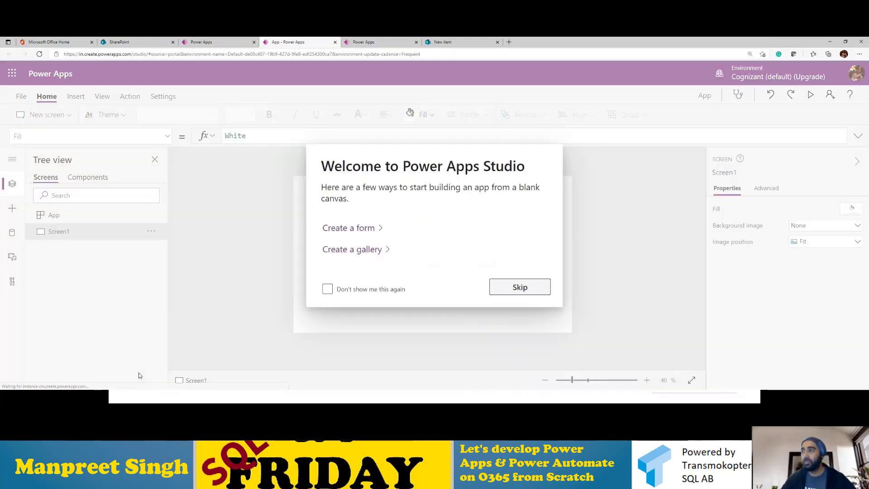
click(328, 289)
click(528, 291)
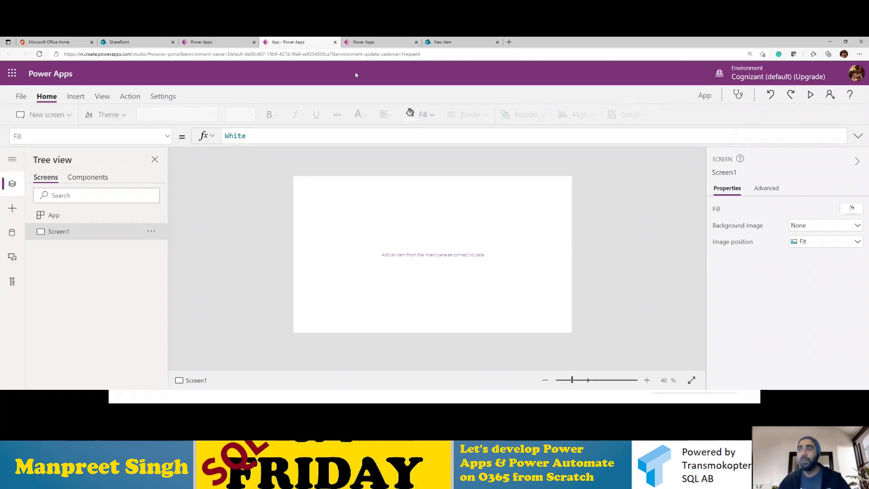
- Look over the studio's insertable controls, view options, app data sources and formatting commands
scroll(561, 217, up, 1)
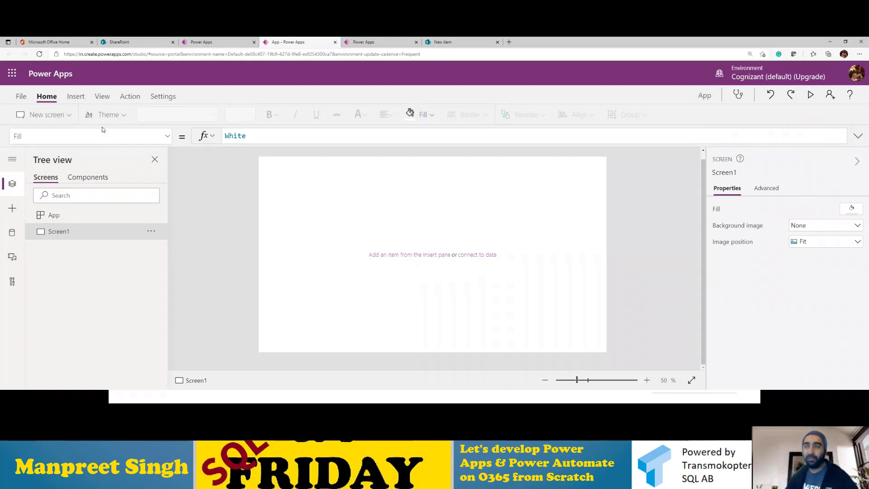
click(81, 97)
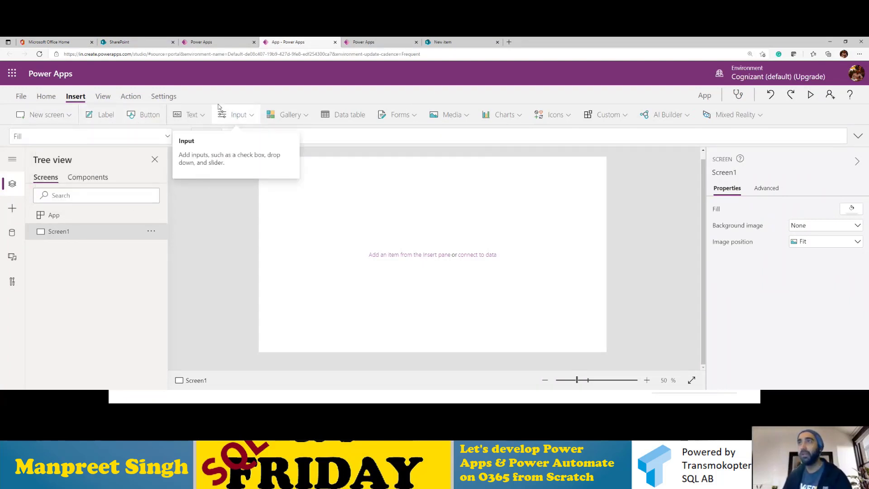
click(109, 97)
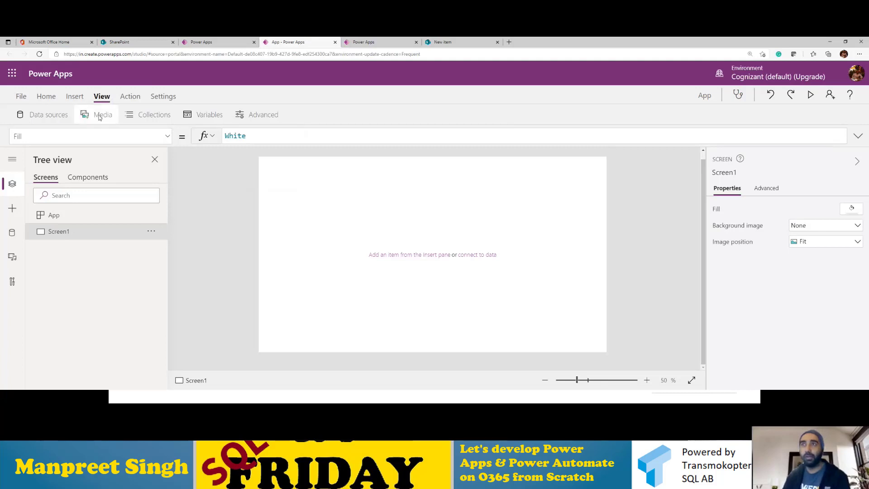
click(66, 116)
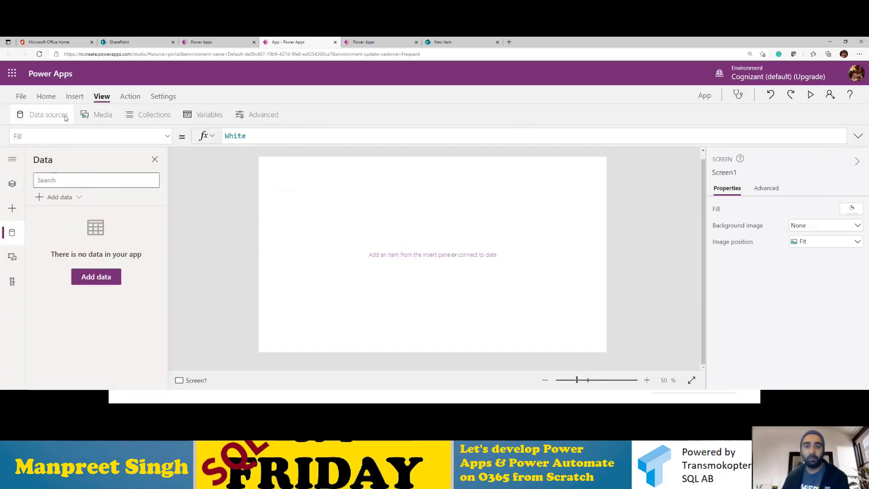
click(155, 160)
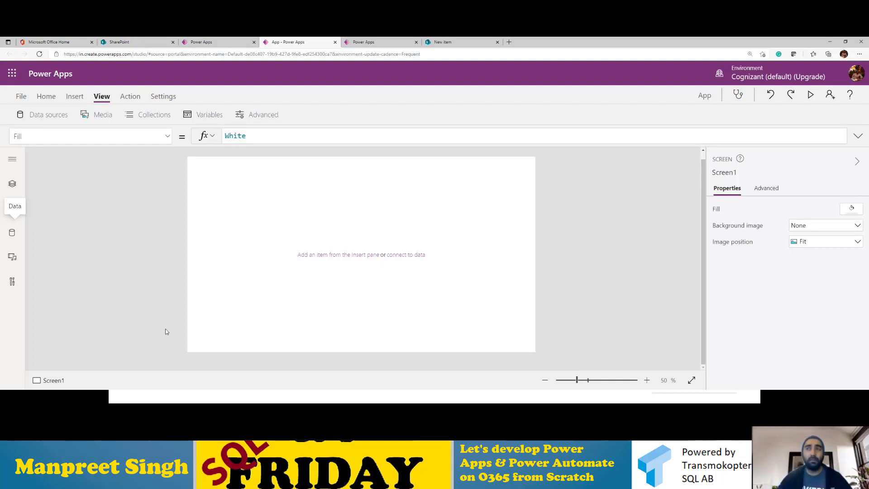
click(43, 97)
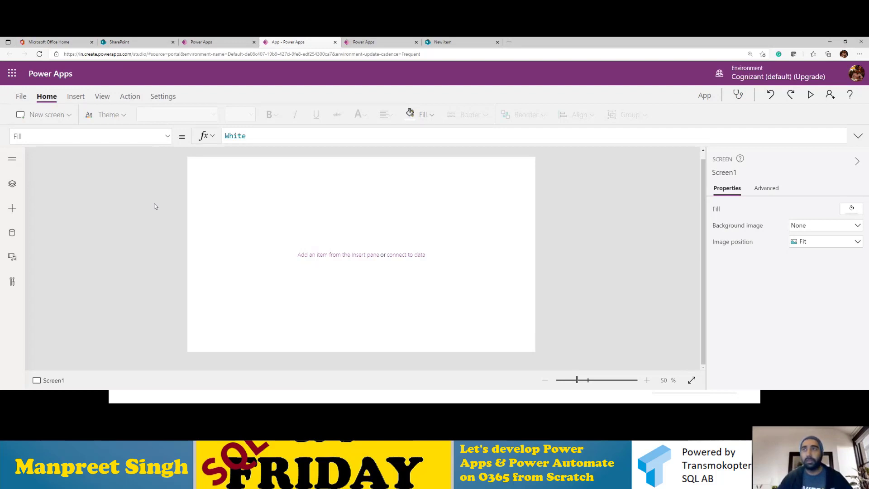
- Insert a label at the top of Screen1 and stretch it across the full screen width as a header
click(75, 96)
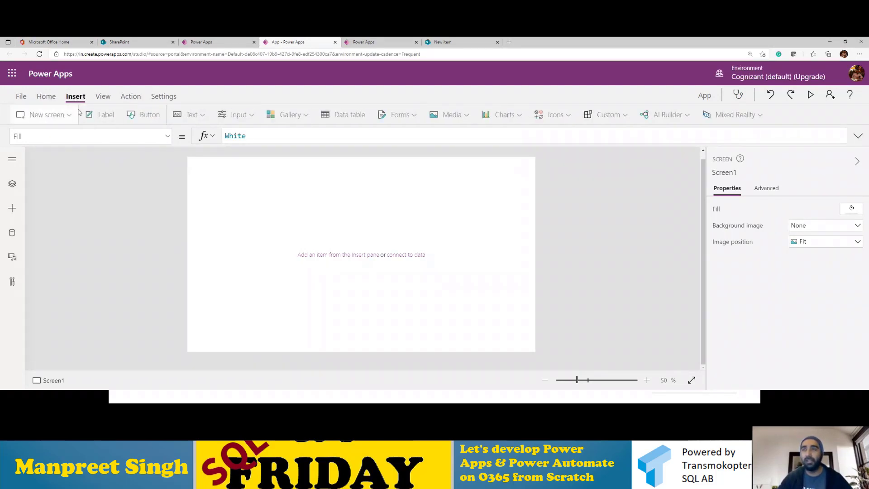
click(93, 113)
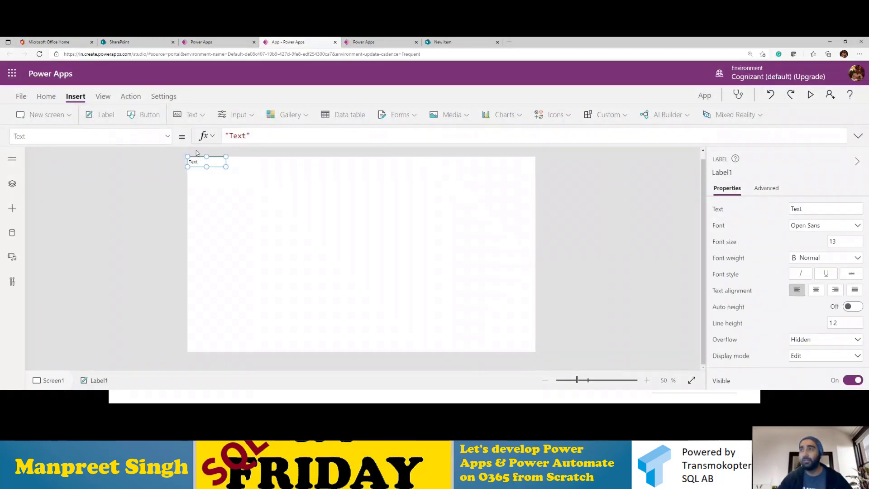
drag(214, 169, 544, 178)
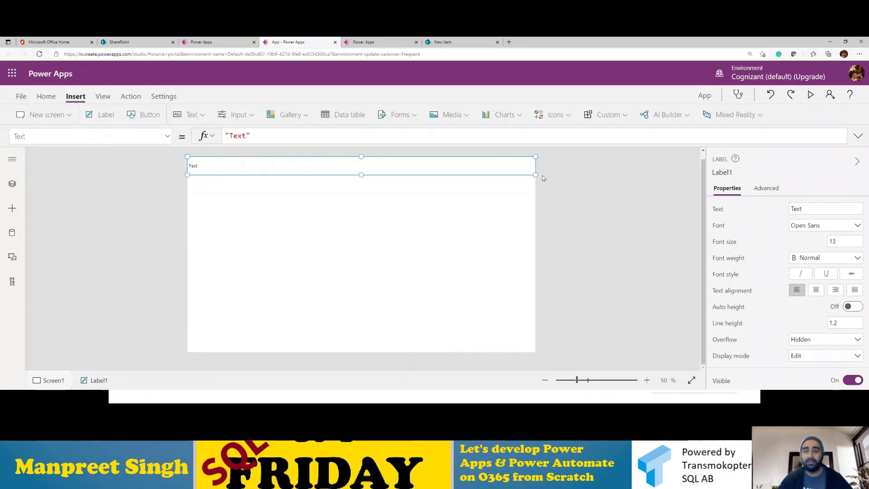
- Set the header label's text to "SQL Friday"
click(229, 136)
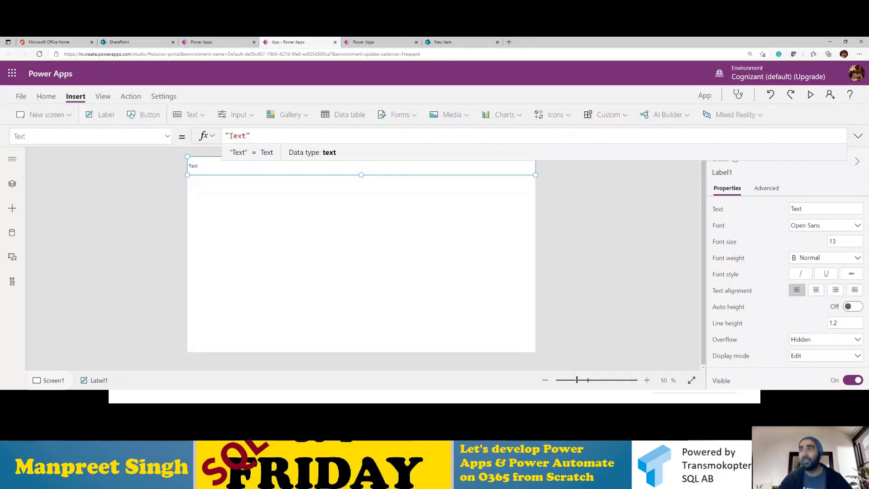
drag(229, 136, 248, 137)
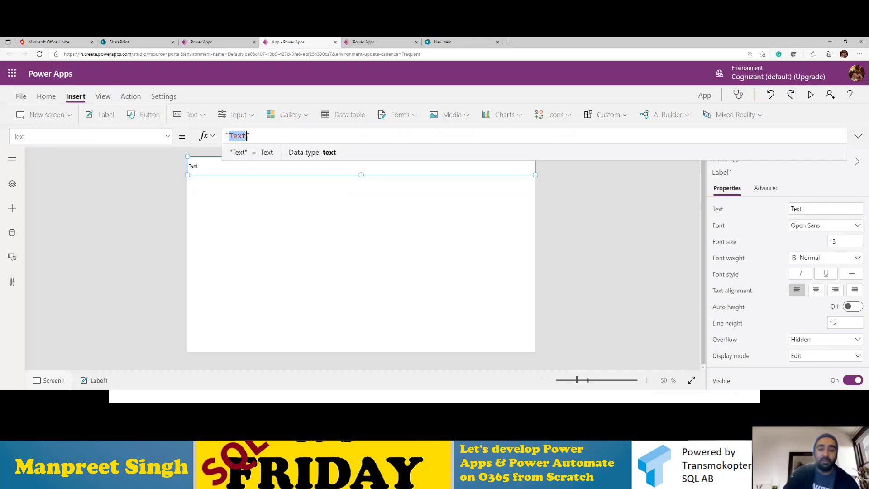
text(SQL)
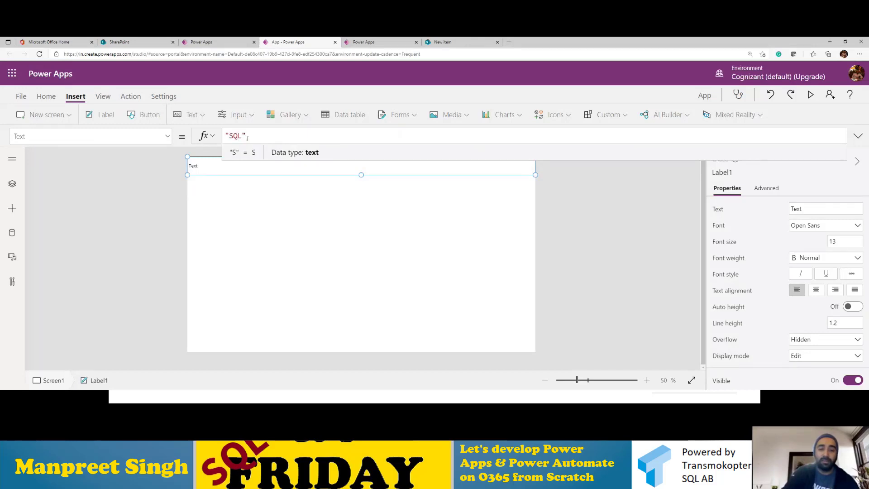
text( Fr)
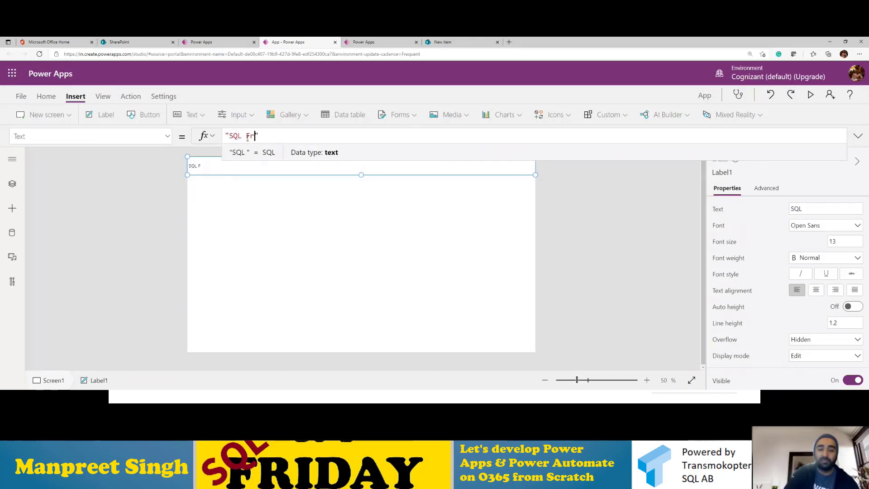
text(iday)
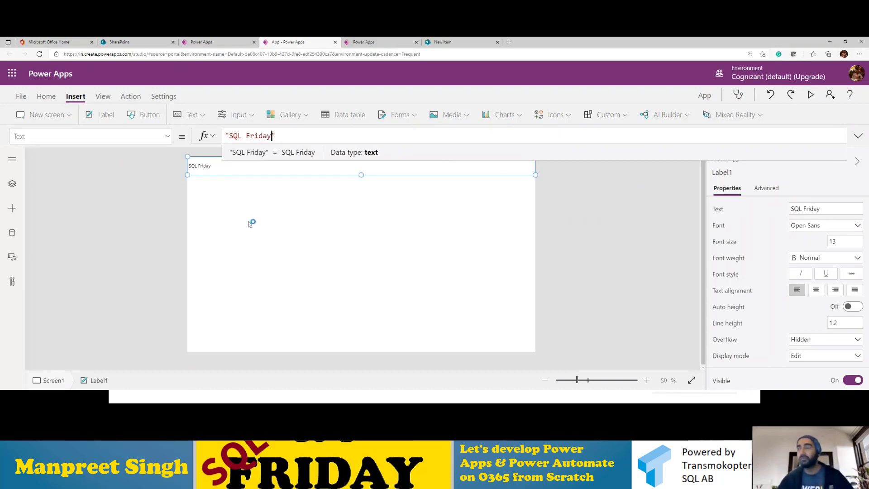
click(243, 178)
- Format the header label's text with font size 28 and bold weight
click(243, 171)
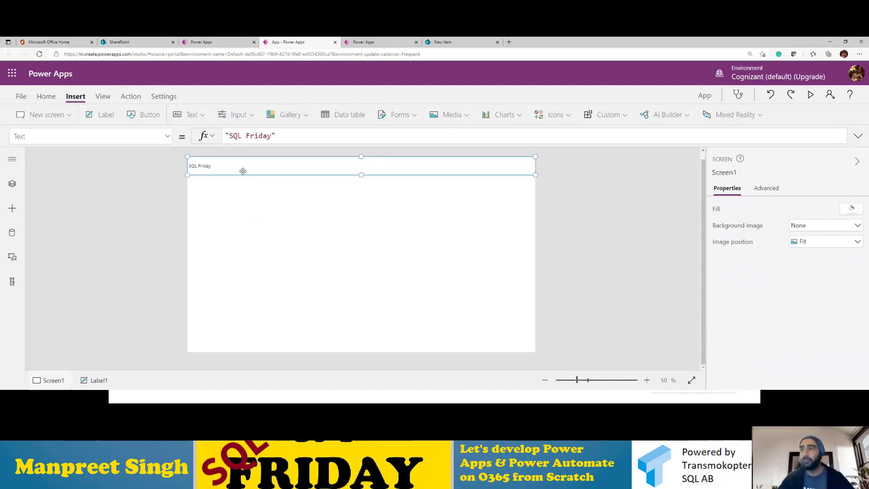
click(47, 97)
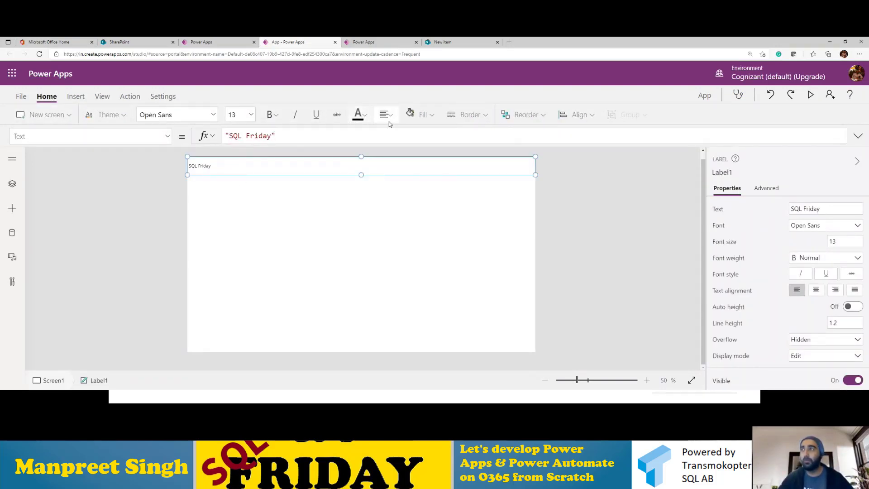
click(251, 115)
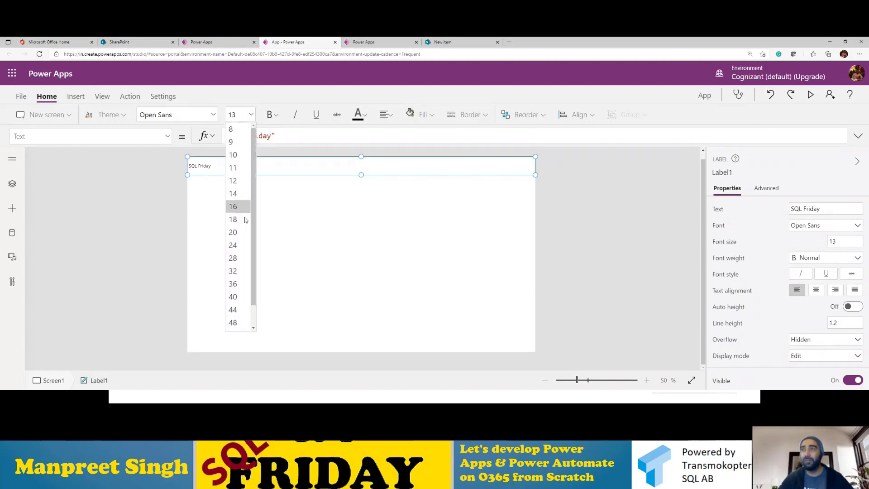
click(237, 248)
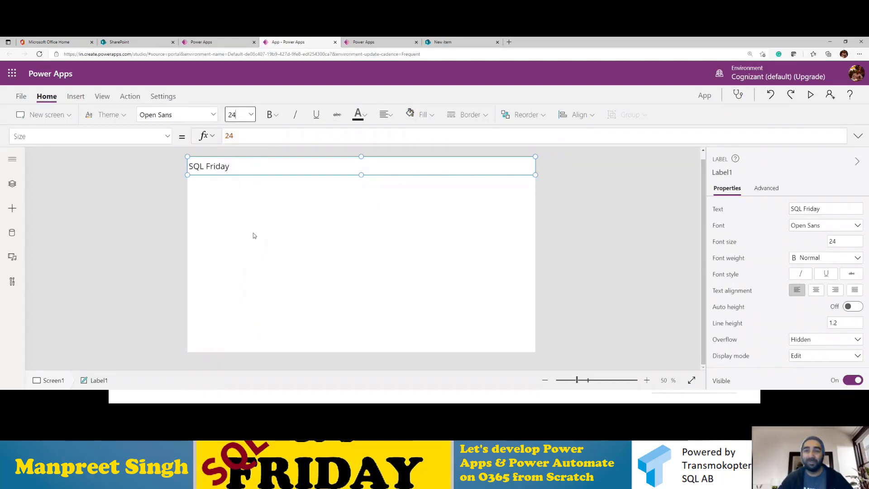
click(251, 116)
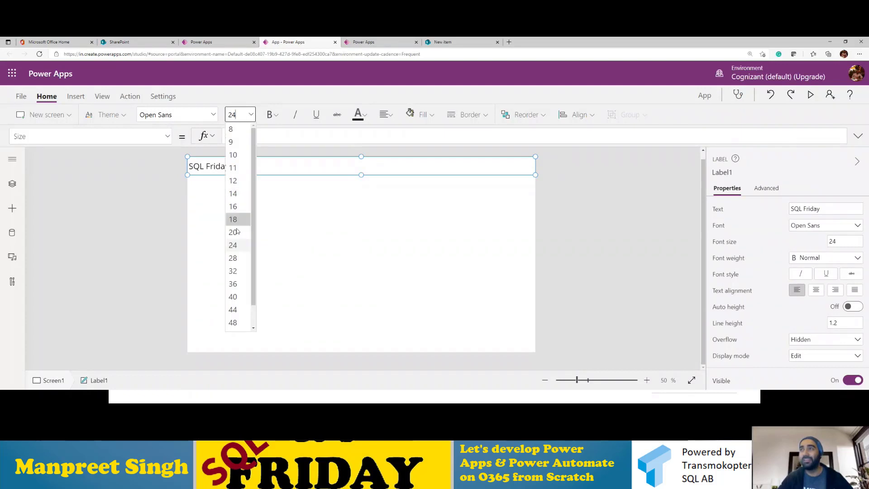
click(232, 258)
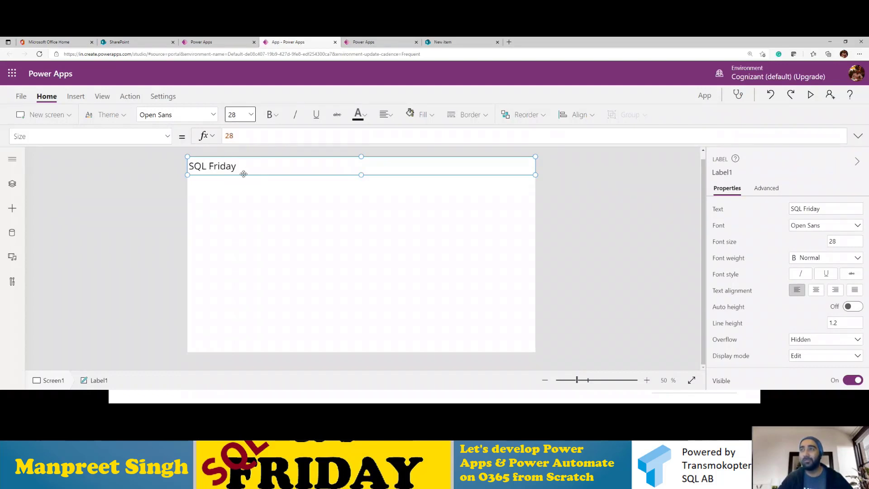
click(274, 116)
click(285, 134)
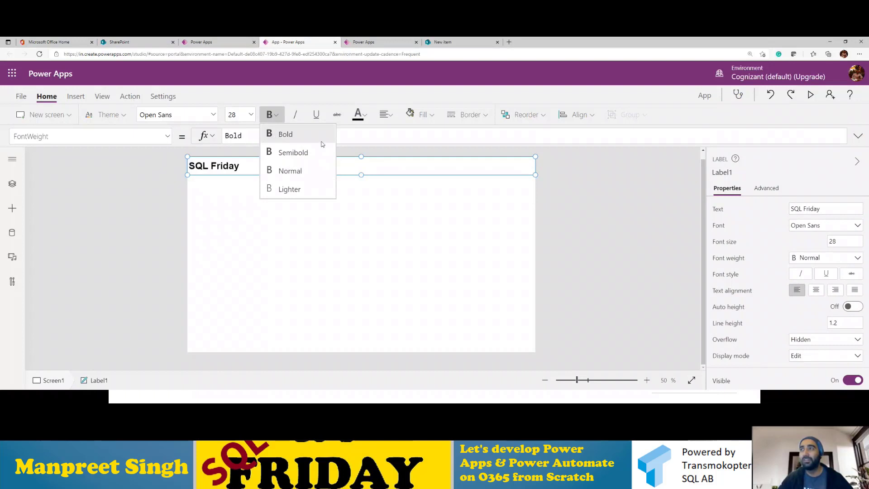
- Give the SQL Friday header label a dark blue fill, white text colour and centered alignment
click(422, 115)
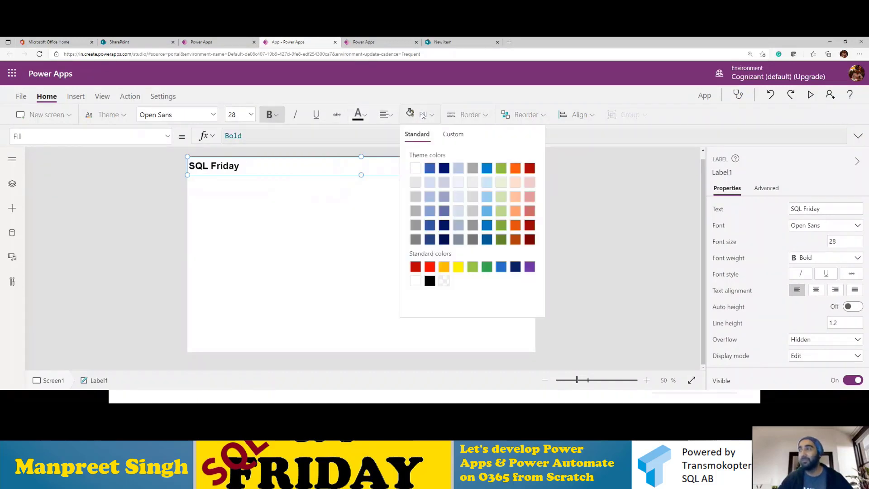
click(443, 169)
click(358, 119)
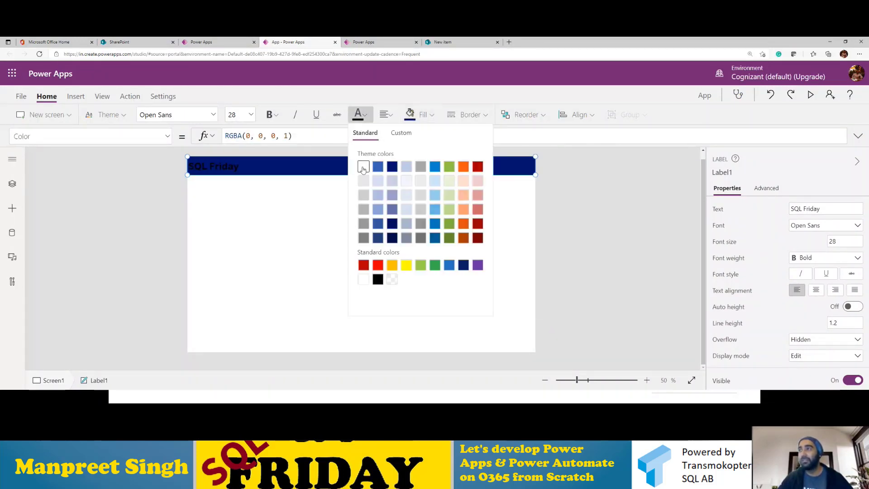
click(363, 167)
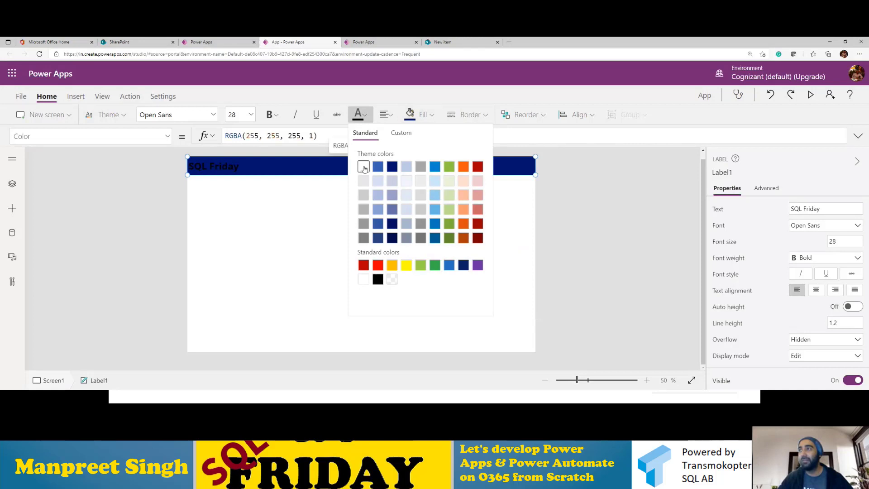
click(383, 115)
click(399, 152)
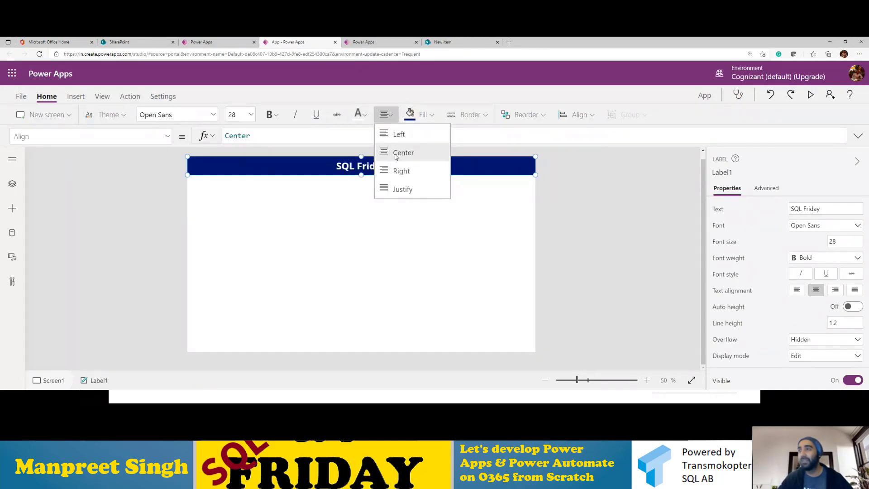
click(340, 217)
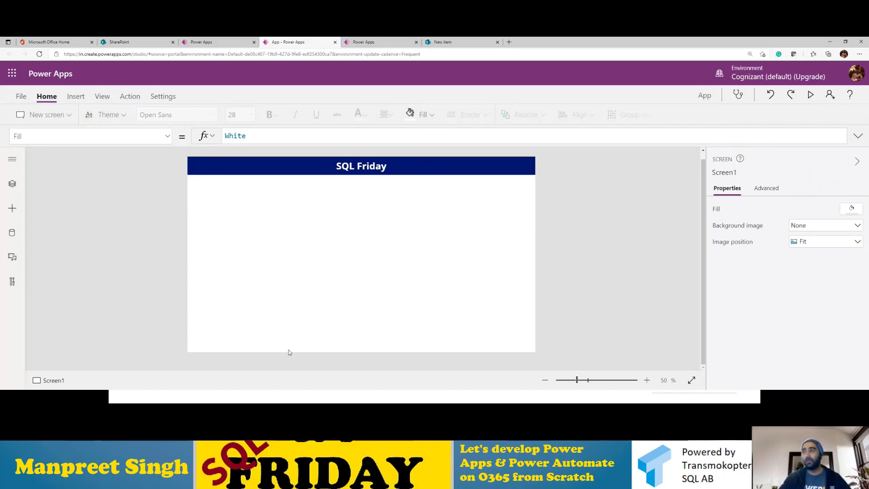
- Insert a button on Screen1 and move it to about X 822, Y 612
click(76, 96)
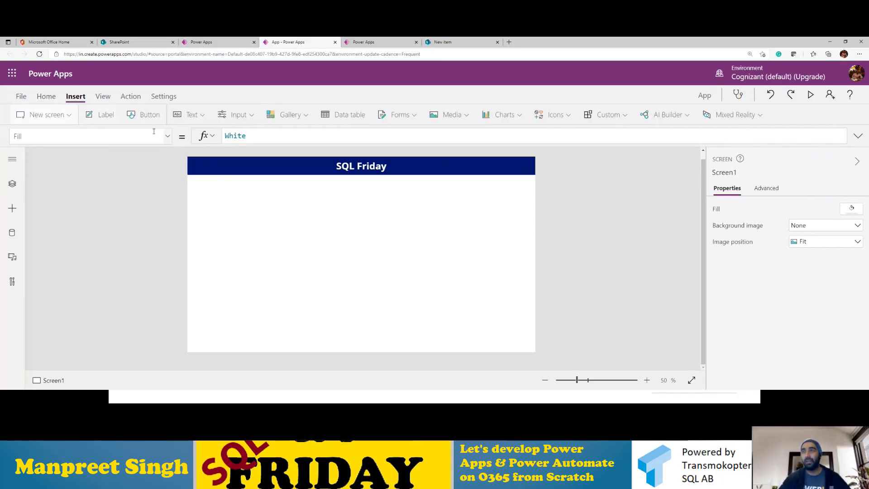
click(150, 114)
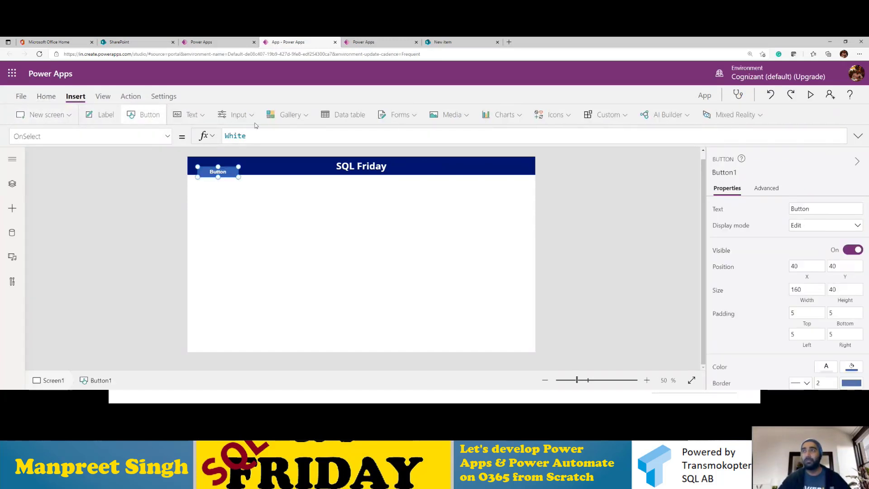
drag(225, 171, 433, 331)
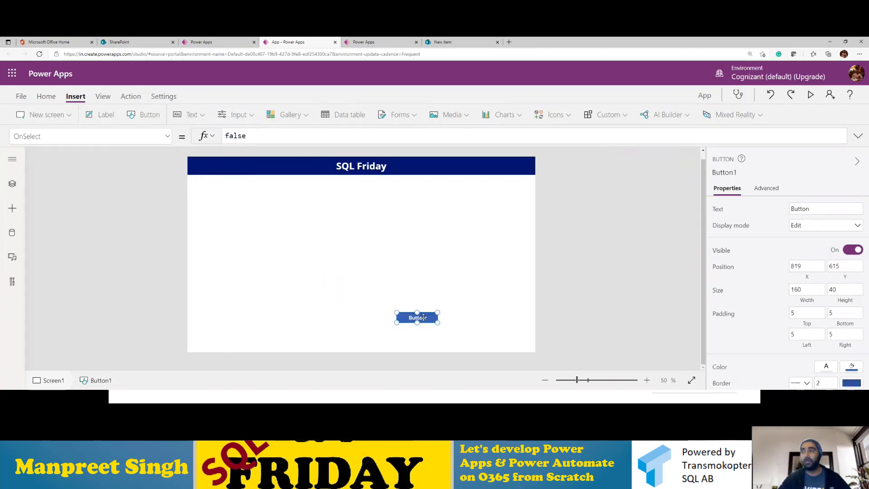
- Insert a text input below the header and a date picker beneath it at about X 183, Y 362
click(235, 116)
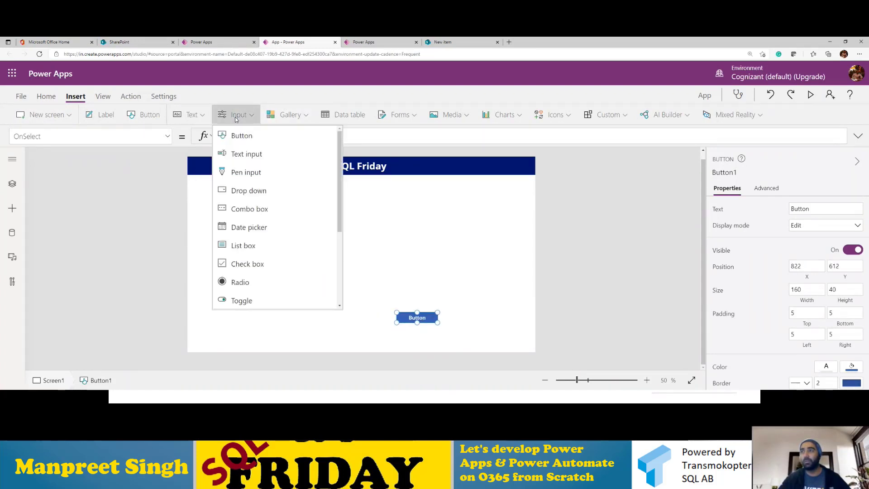
click(246, 154)
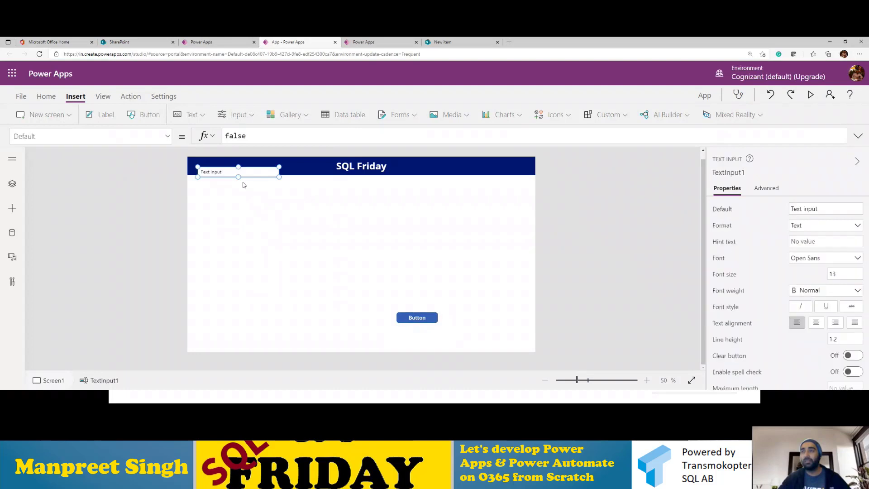
click(237, 115)
click(262, 230)
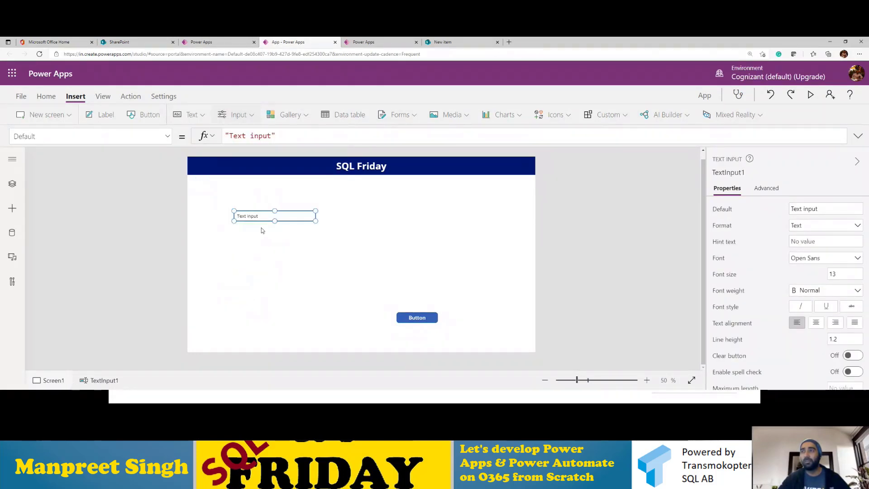
drag(236, 174, 280, 254)
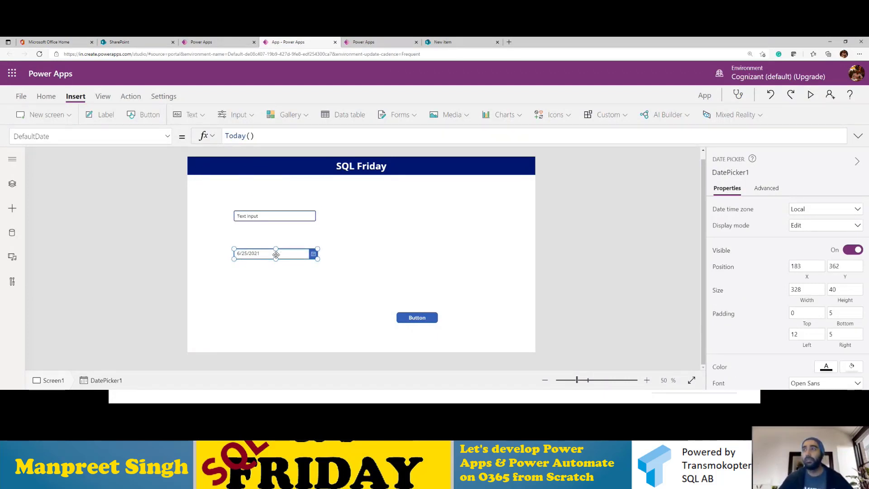
- Look over the text input's basic and advanced properties
click(253, 215)
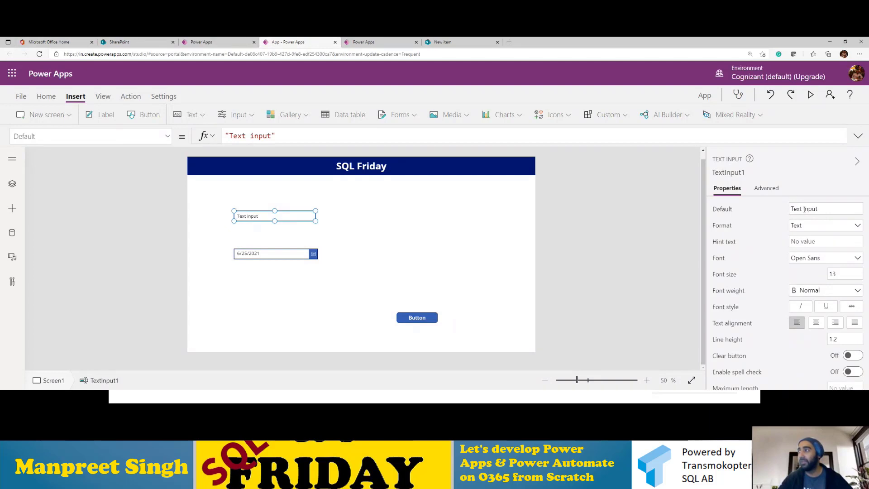
click(768, 190)
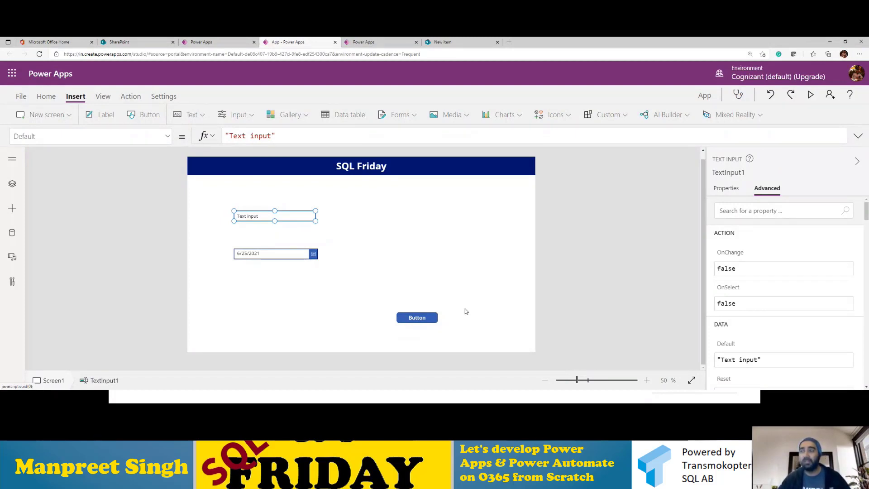
- Delete the button, the date picker and the text input, keeping only the header on Screen1
click(422, 320)
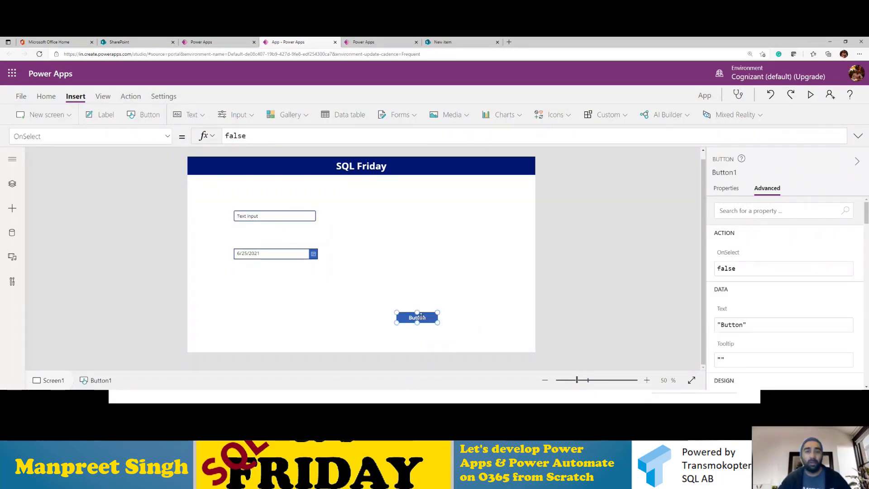
key(Delete)
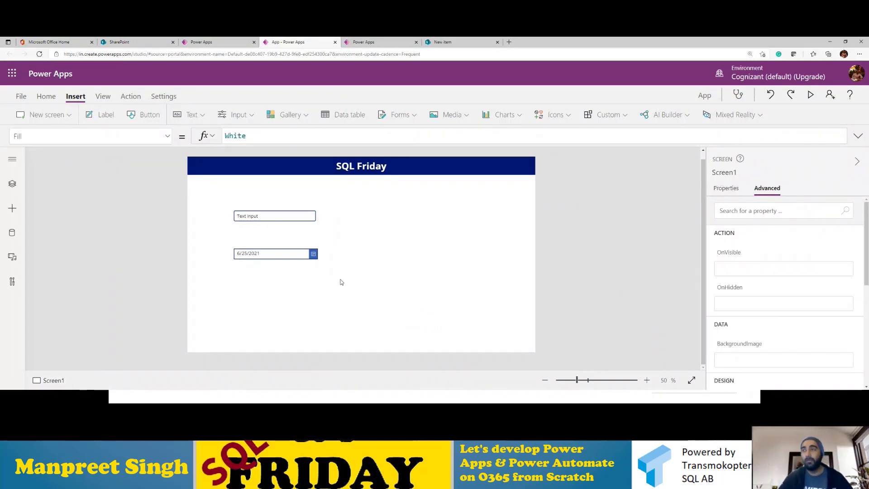
click(285, 254)
key(Delete)
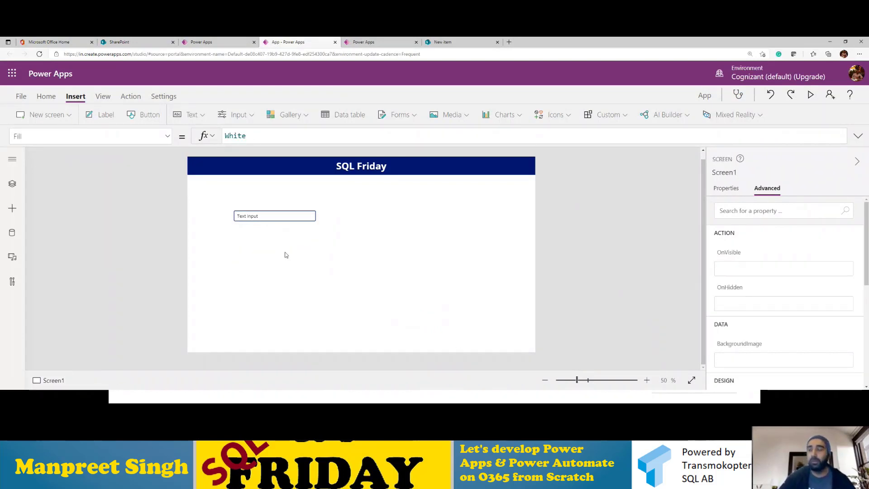
click(291, 218)
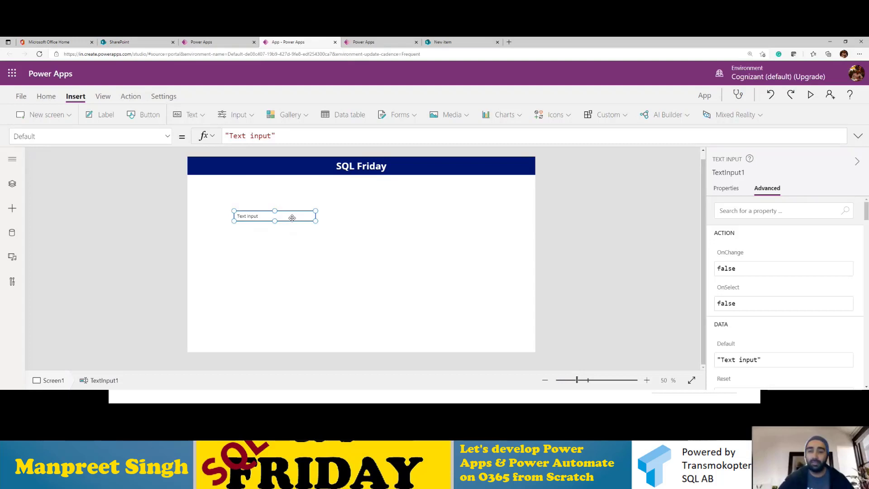
key(Delete)
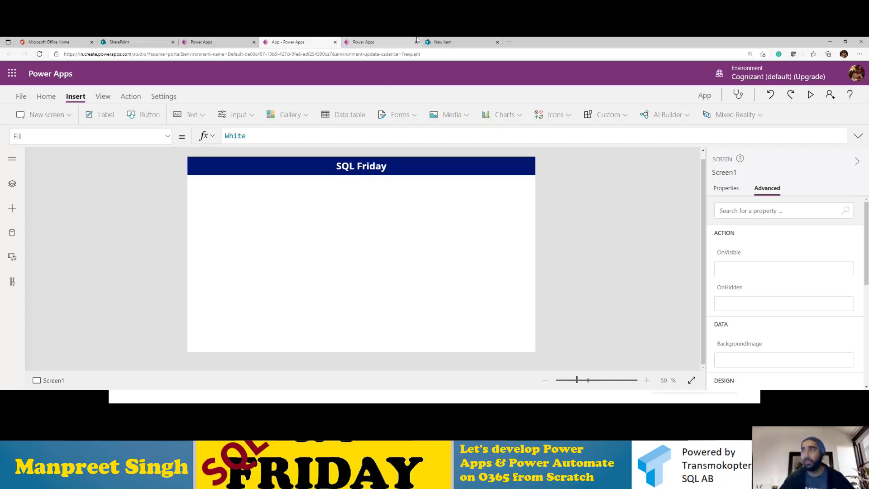
- Switch to the SPS list in SharePoint and select the site part of its URL, from https through NACollabProposals2
click(446, 41)
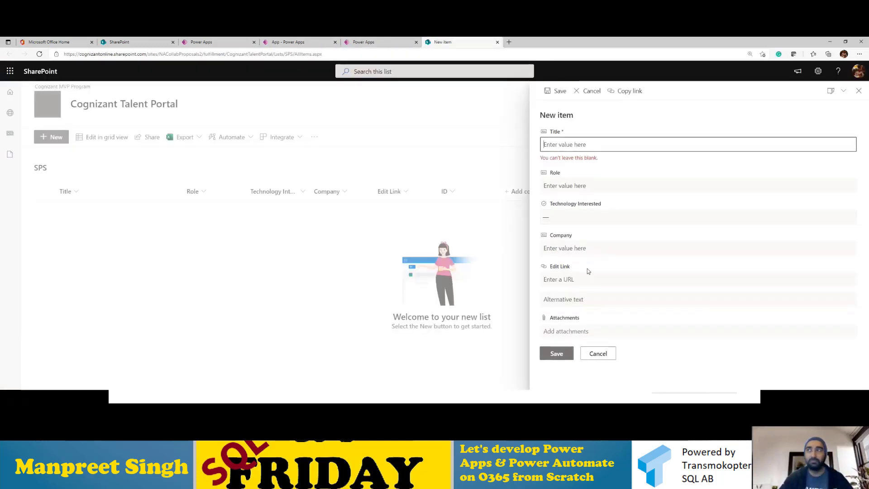
click(370, 44)
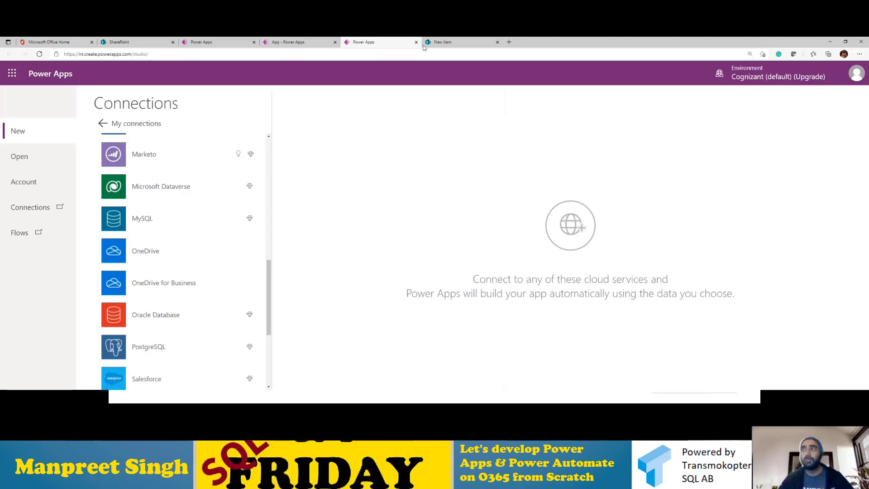
click(438, 43)
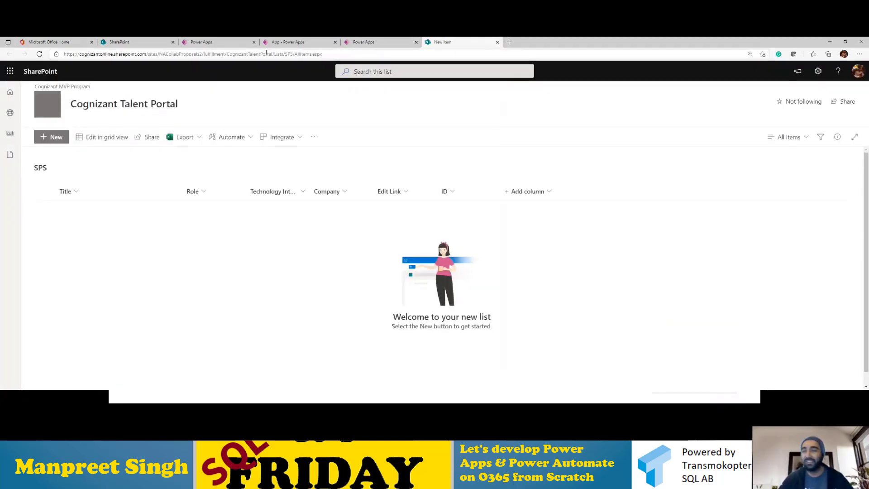
drag(203, 54, 64, 54)
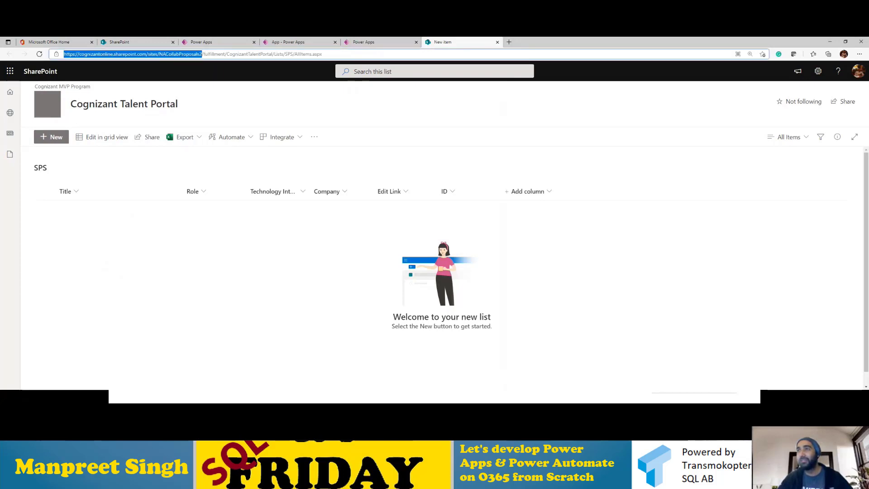
- Return to the app in Power Apps Studio, start adding a data source and expand the available connectors
click(373, 42)
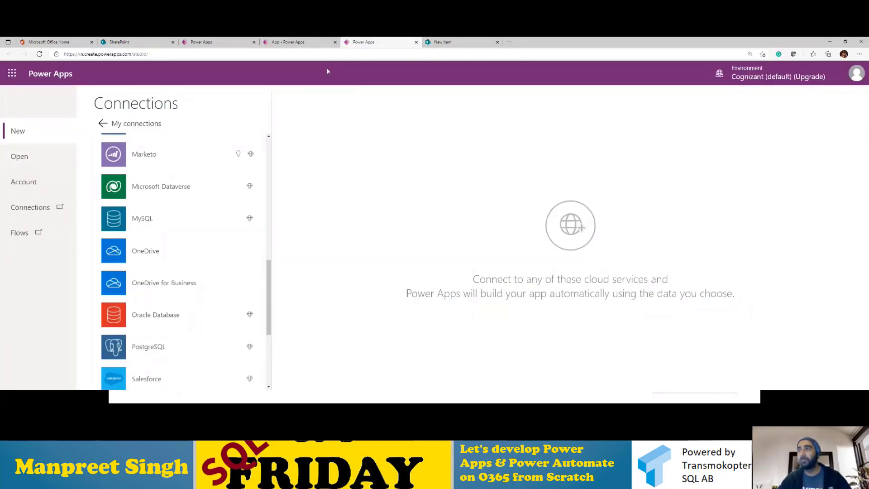
click(289, 42)
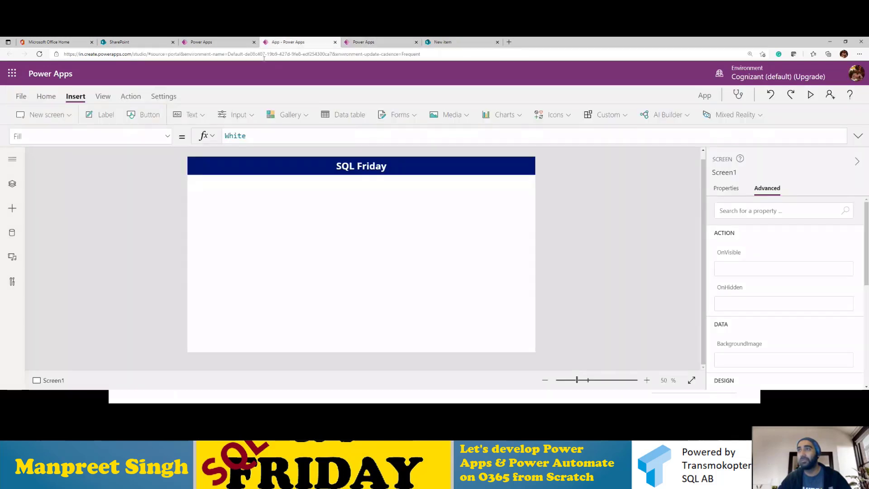
click(102, 96)
click(48, 115)
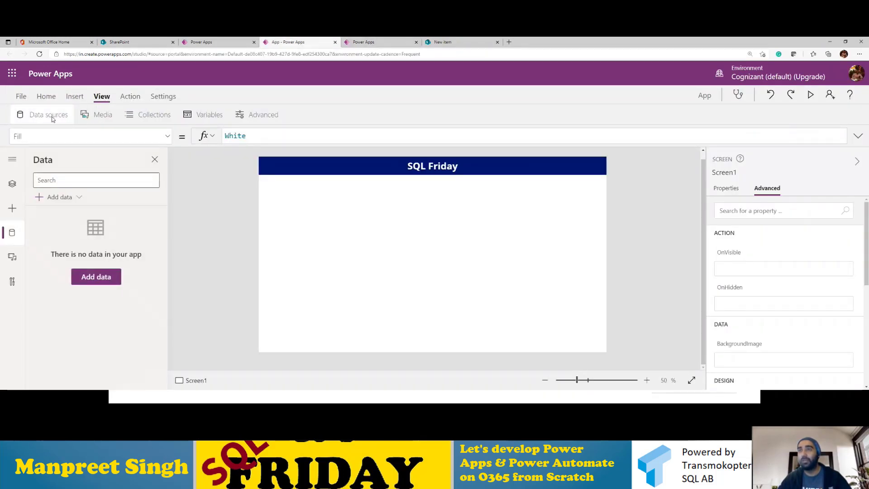
click(72, 199)
scroll(70, 205, down, 1)
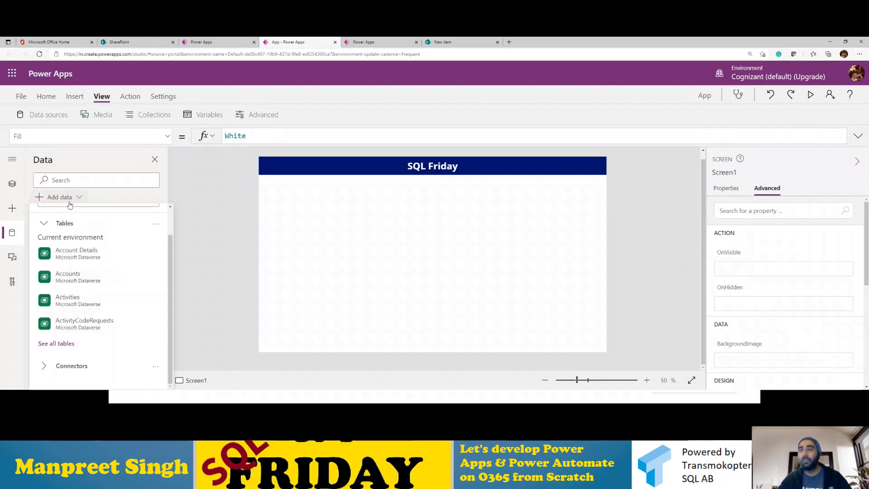
click(55, 367)
- Look through the full list of available connectors, from the suggested ones to the complete alphabetical list, including which are marked Premium
scroll(107, 305, down, 5)
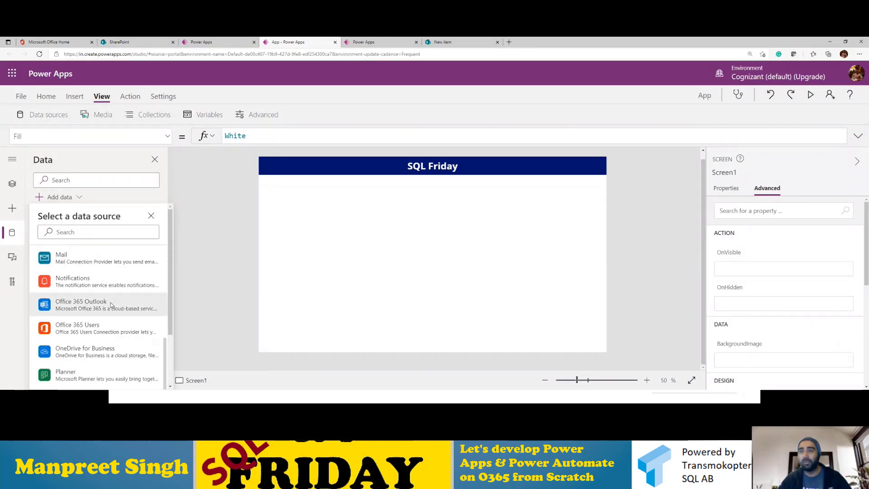
scroll(111, 302, down, 2)
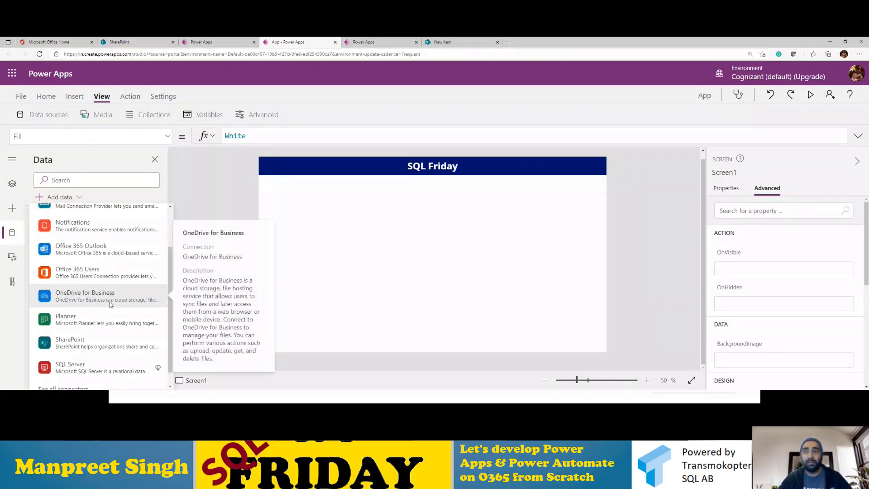
scroll(99, 326, down, 1)
click(70, 373)
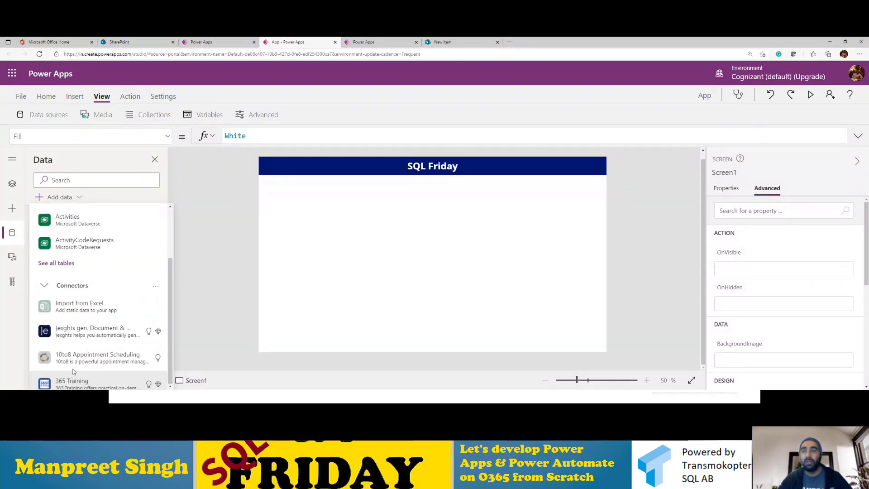
scroll(110, 312, down, 6)
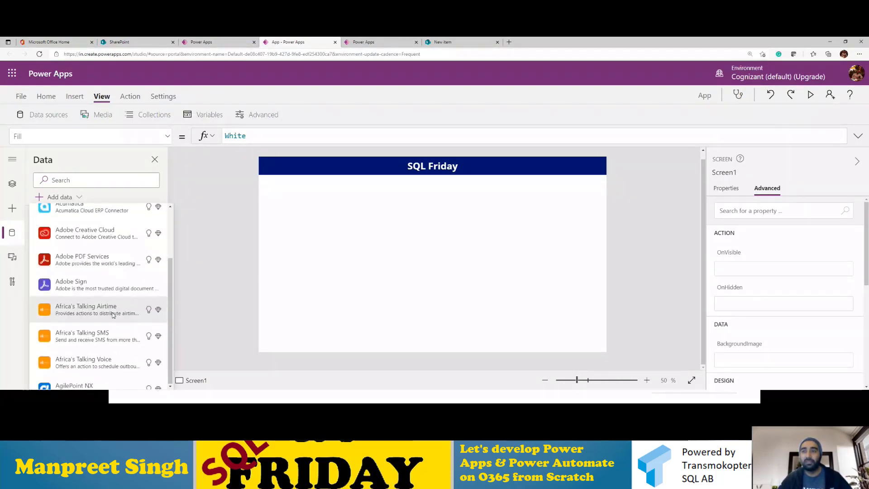
scroll(113, 315, down, 10)
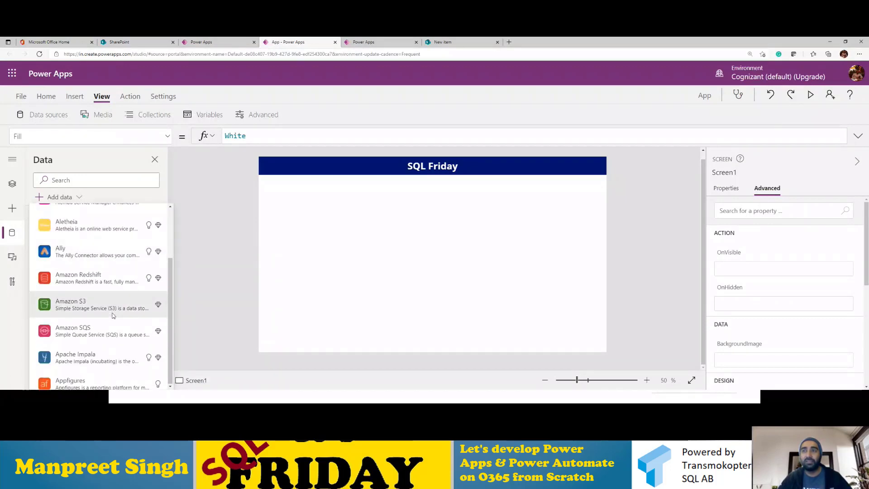
scroll(113, 316, down, 10)
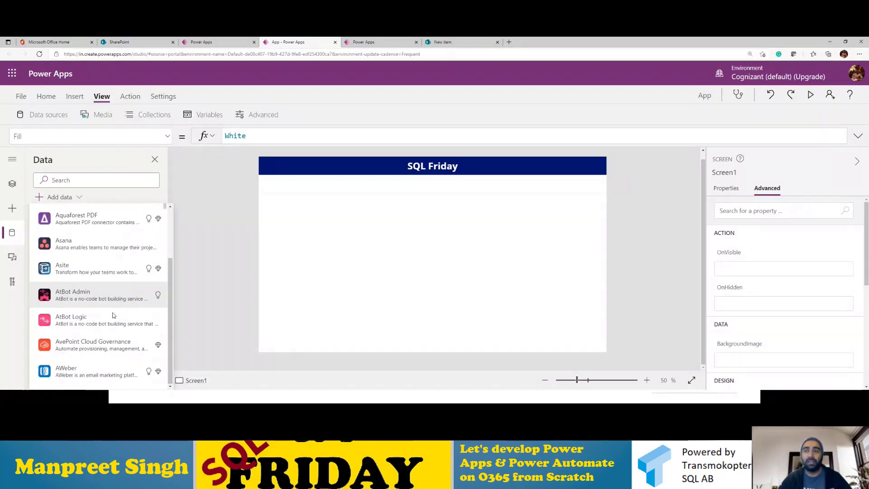
scroll(113, 315, down, 10)
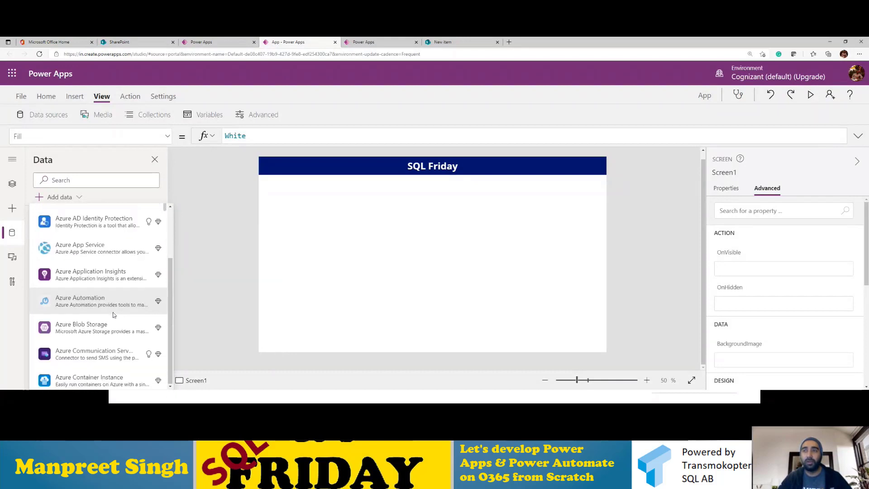
scroll(112, 315, down, 5)
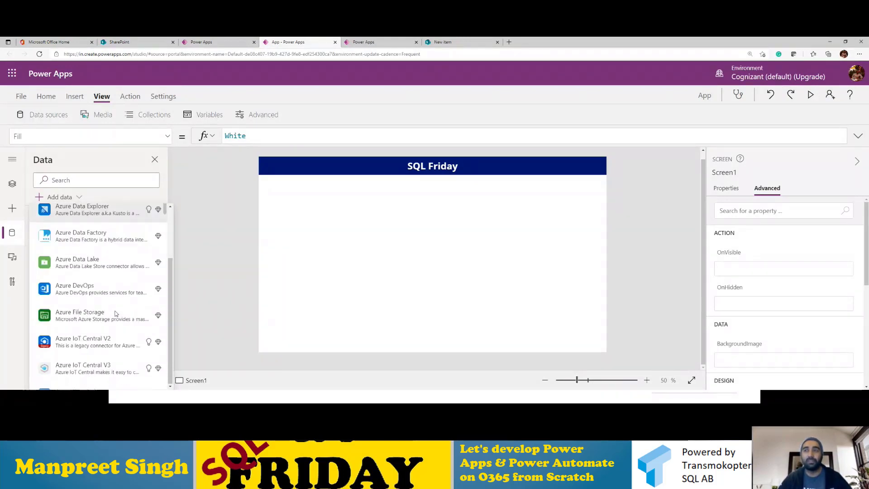
scroll(114, 313, down, 8)
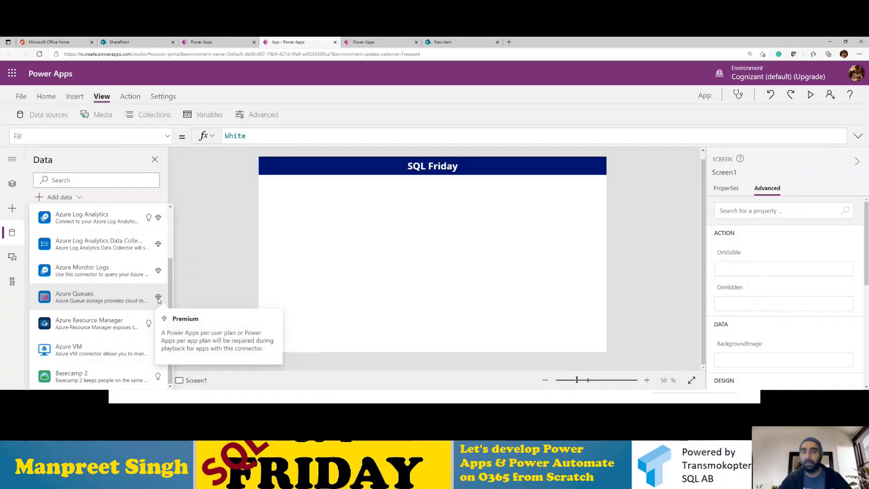
scroll(127, 297, down, 6)
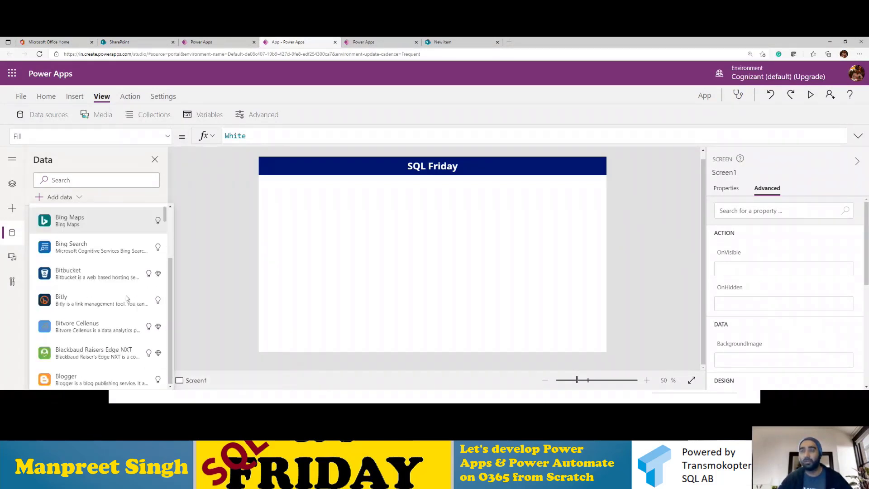
scroll(126, 295, down, 5)
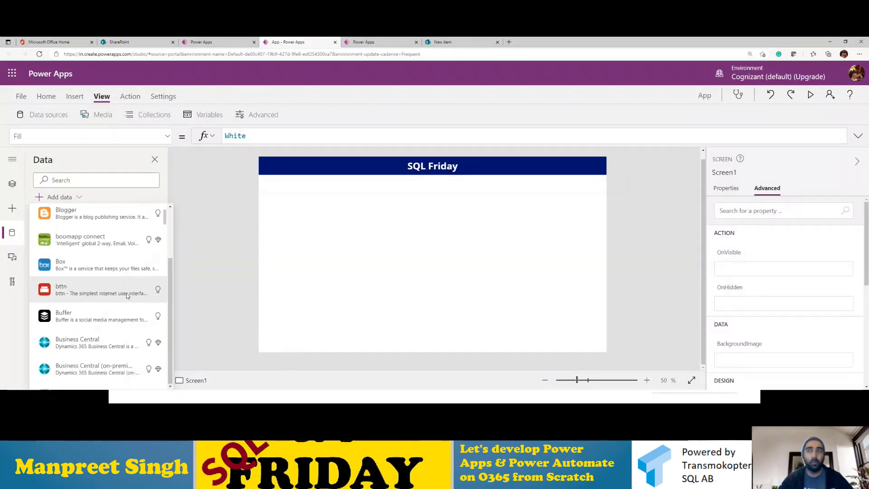
scroll(127, 300, down, 3)
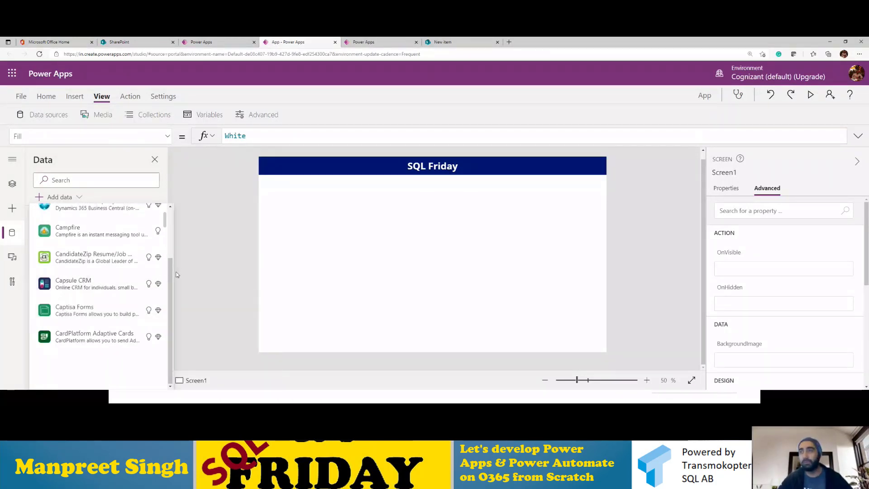
scroll(70, 272, up, 12)
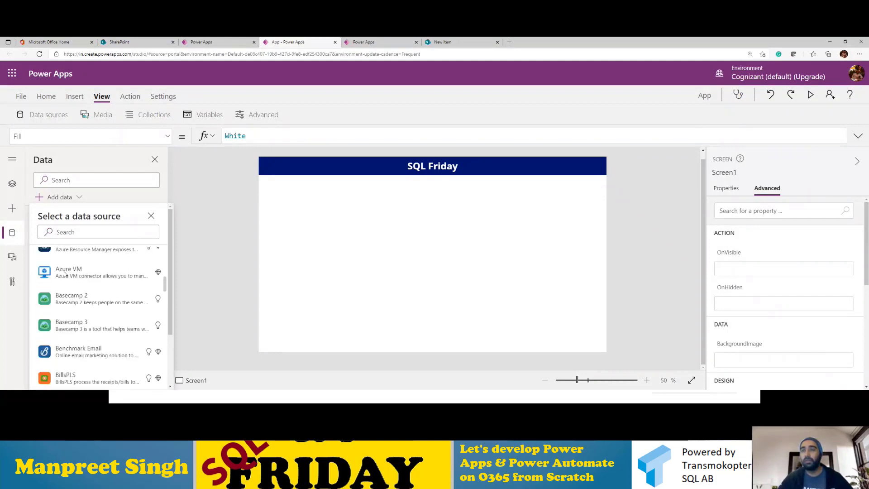
scroll(58, 288, up, 10)
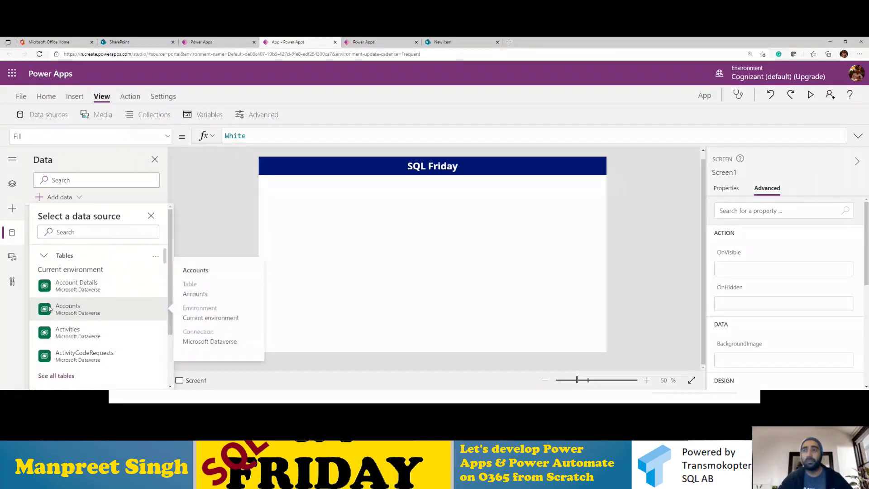
- Search the data sources for "share" and use the first existing connection of the SharePoint connector
click(69, 232)
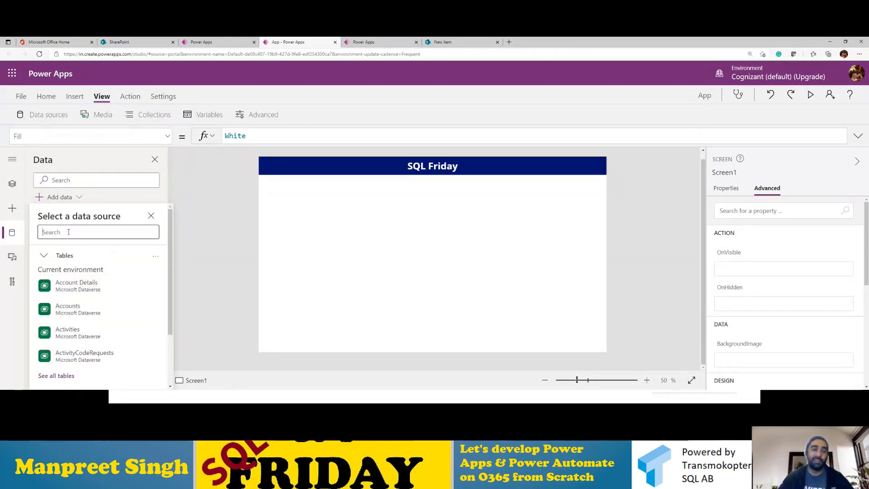
text(share)
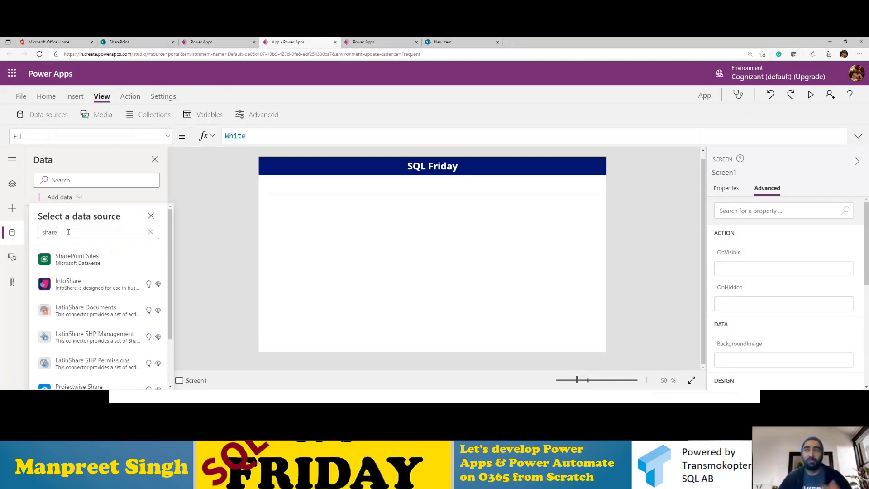
scroll(116, 276, down, 1)
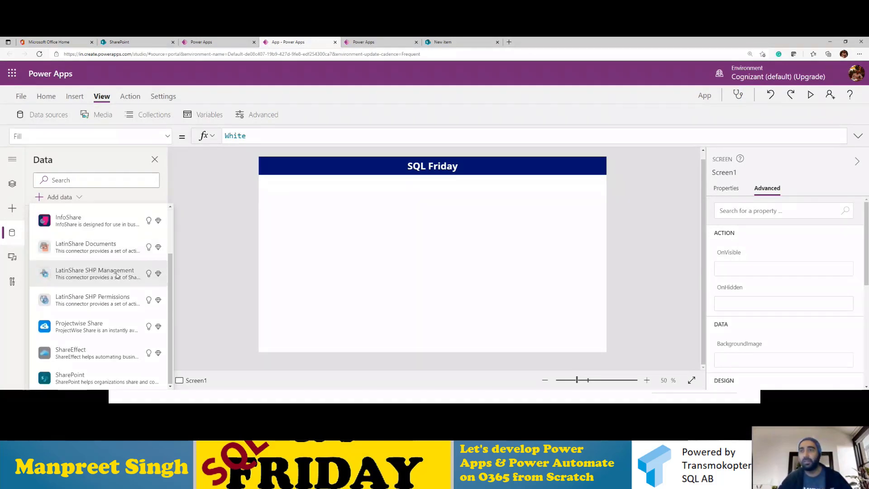
click(81, 379)
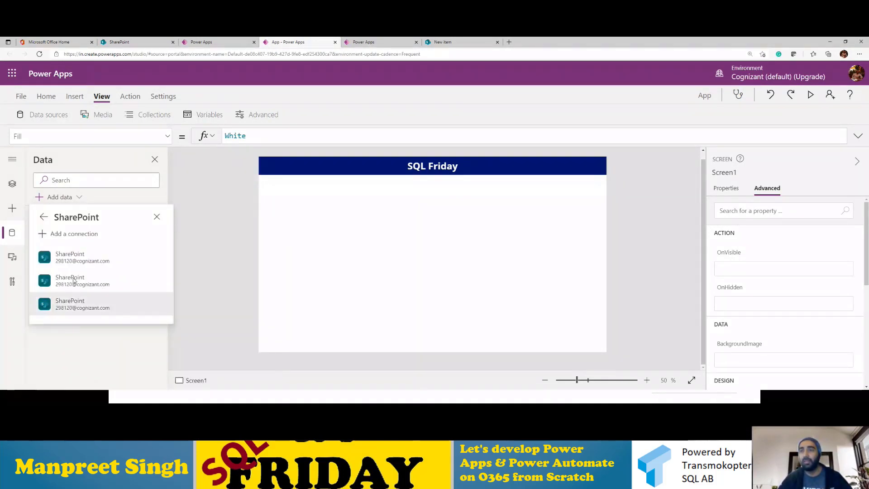
click(66, 260)
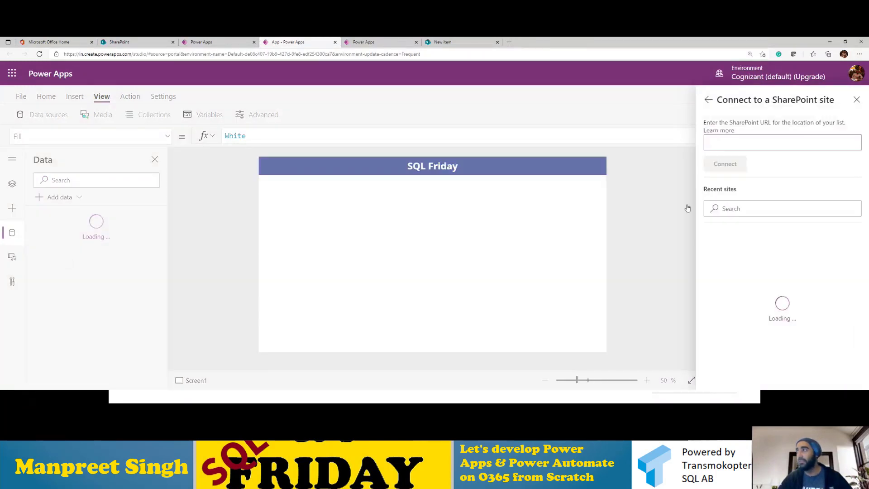
- Choose the recent site Cognizant Talent Portal and compare it with the site of the SPS list in SharePoint
key(ctrl+v)
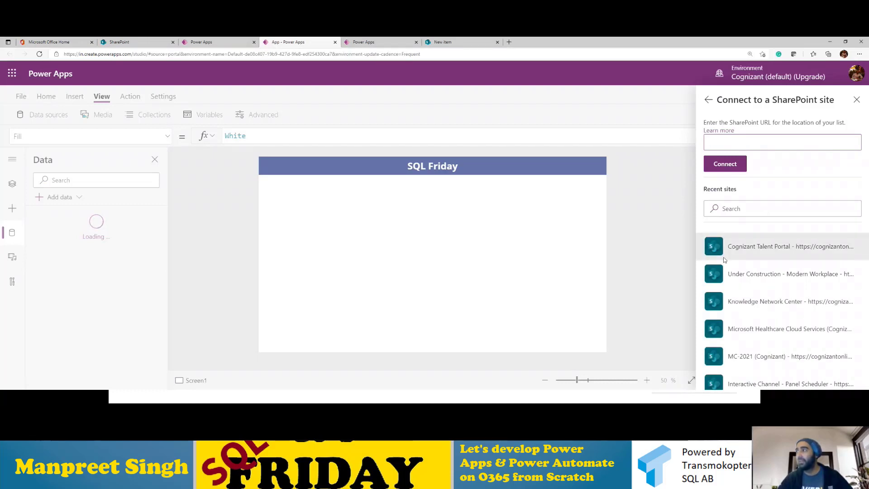
click(734, 248)
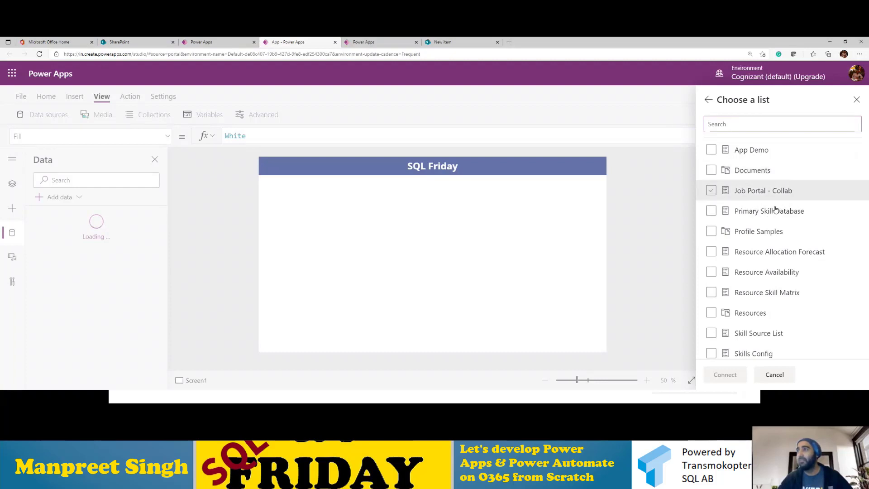
click(446, 42)
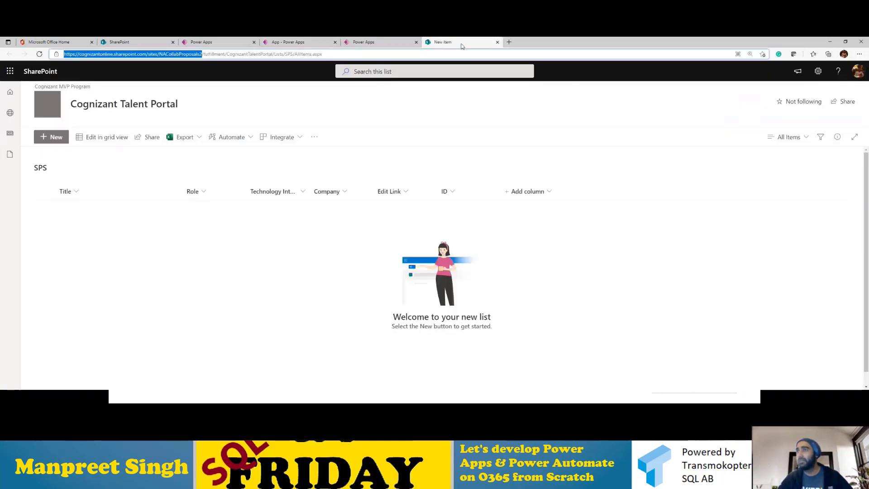
click(311, 42)
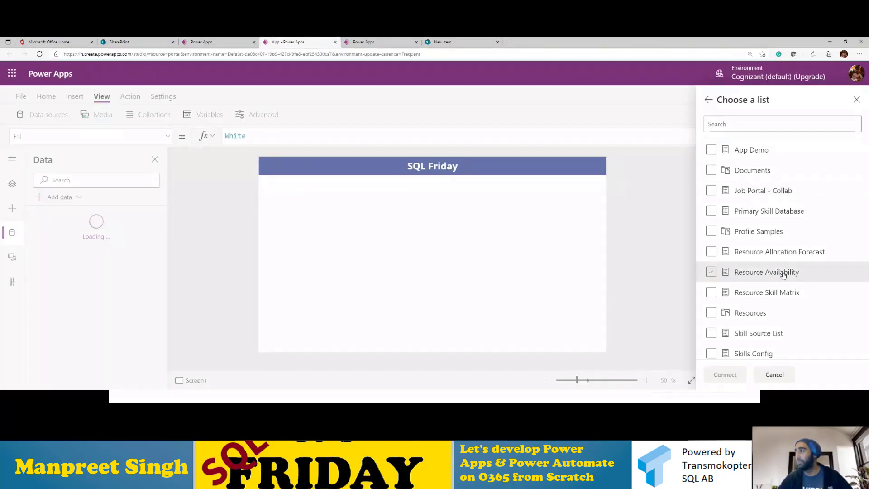
- Select the SPS list among the site's lists and connect it to the app as a data source
scroll(760, 255, down, 3)
scroll(719, 245, down, 2)
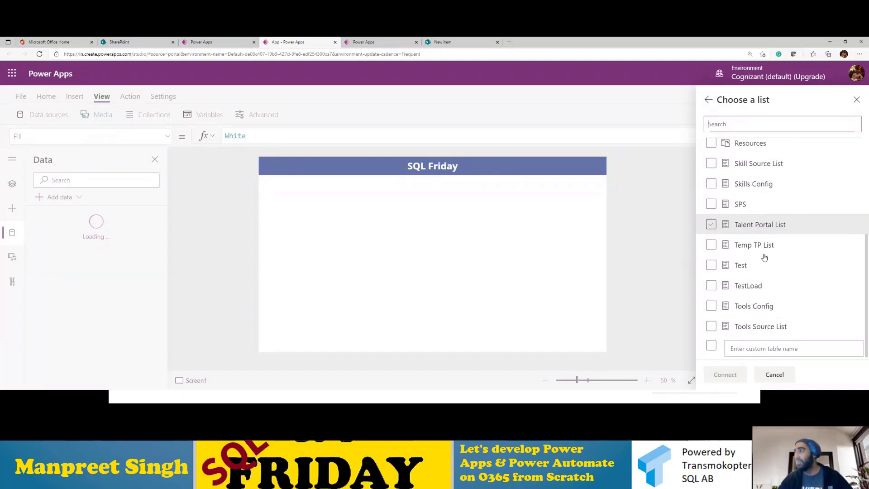
click(711, 205)
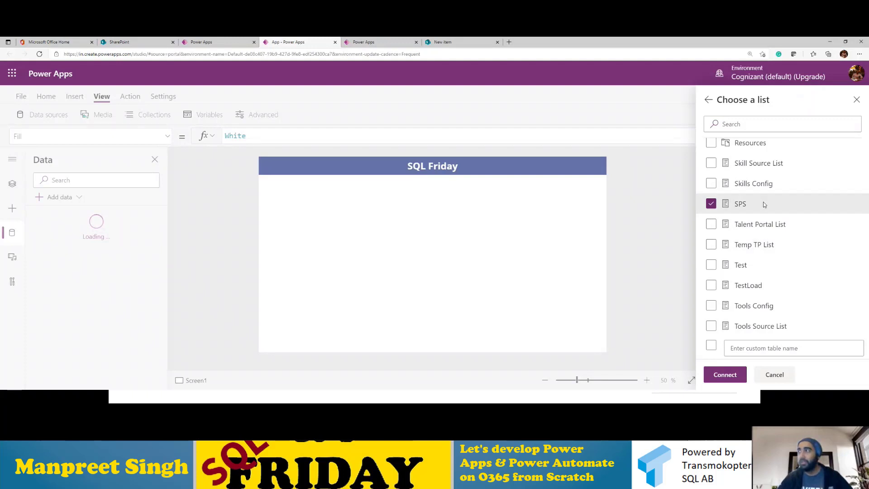
scroll(763, 202, up, 5)
scroll(742, 202, down, 4)
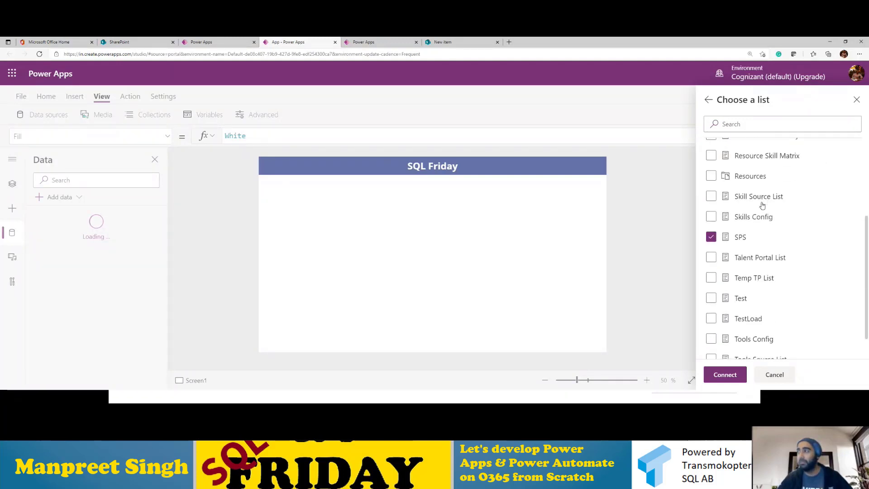
scroll(745, 246, down, 1)
click(724, 375)
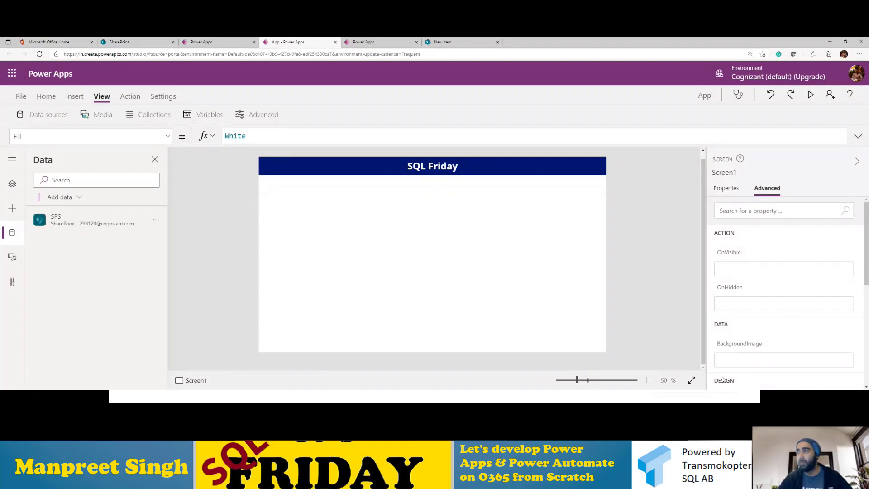
mouse_move(69, 227)
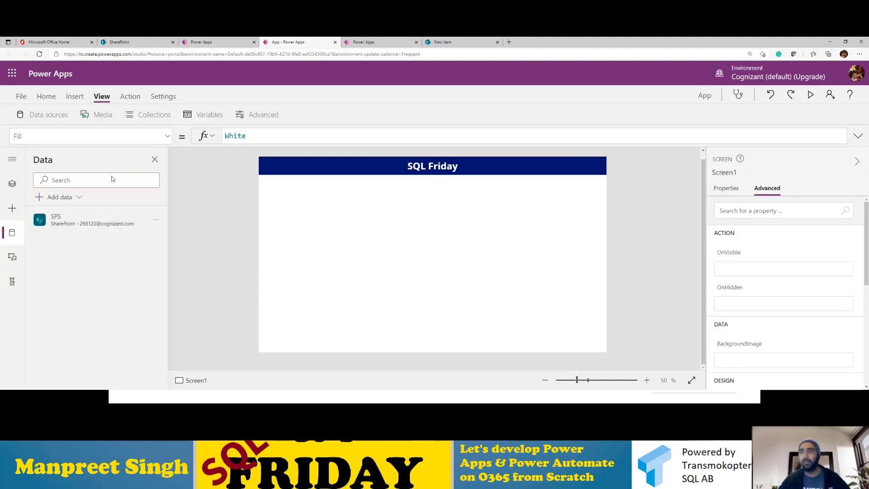
- Insert an Edit form directly below the header and stretch it across the full screen width, down to just above the bottom edge
click(73, 96)
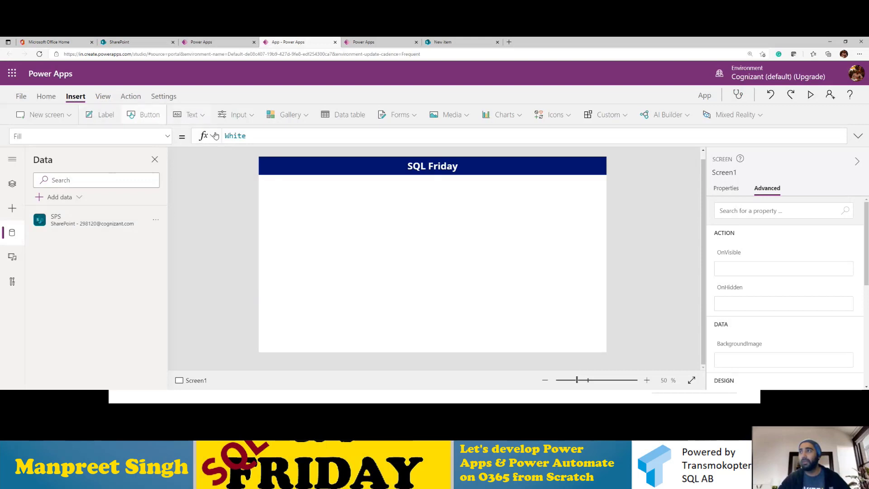
click(398, 114)
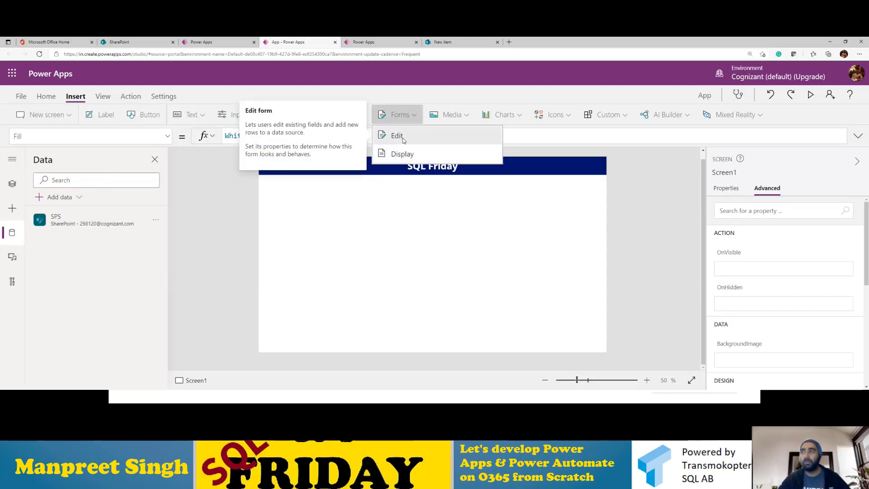
click(398, 136)
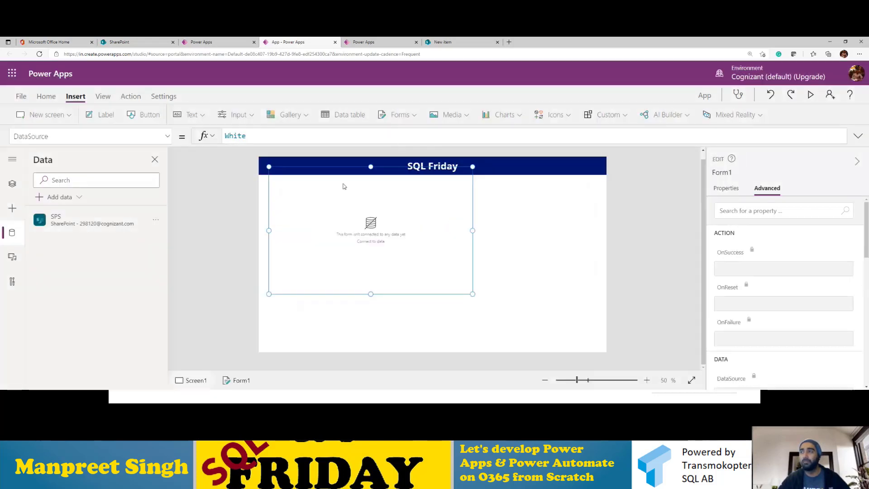
drag(268, 203, 258, 211)
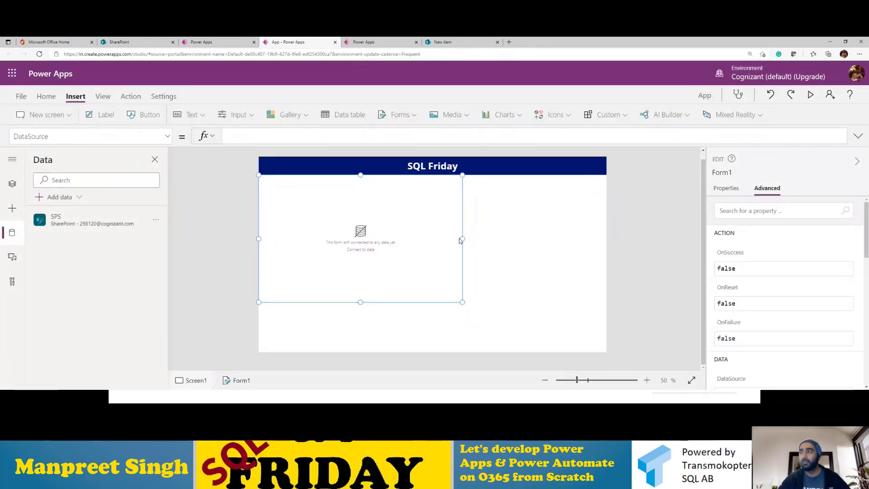
drag(463, 239, 612, 257)
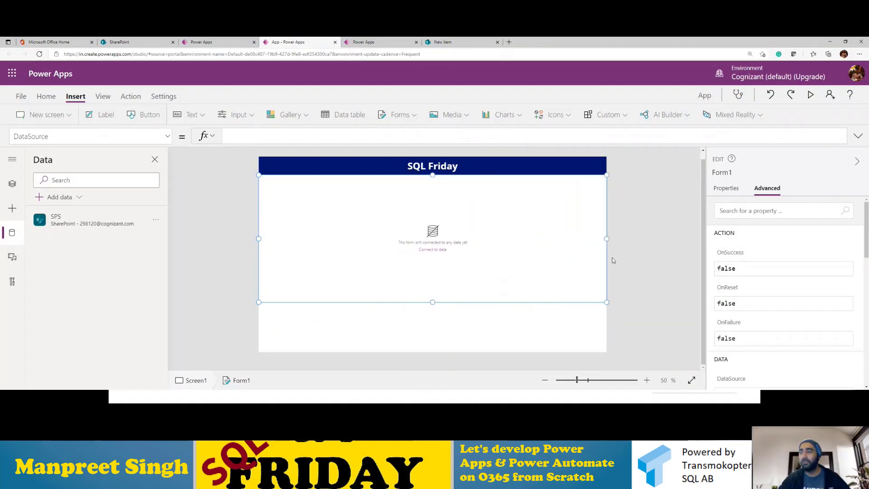
drag(432, 302, 422, 335)
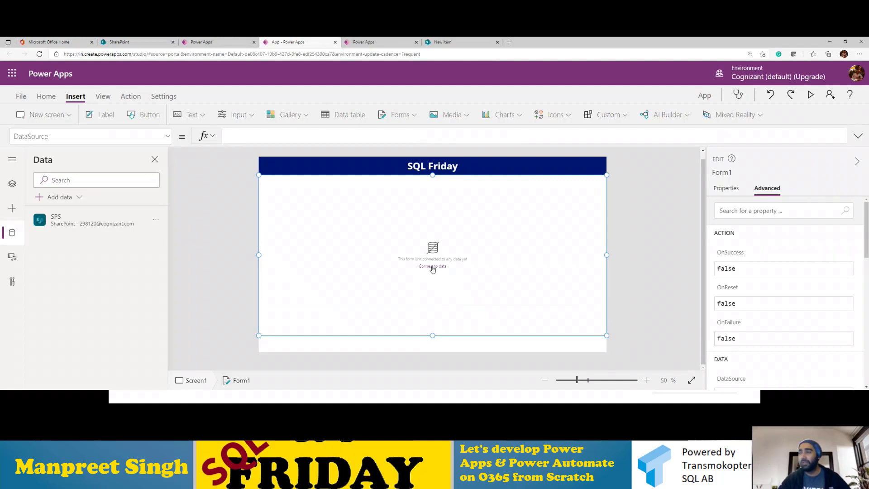
- Set the SPS list as the data source of the edit form
click(433, 268)
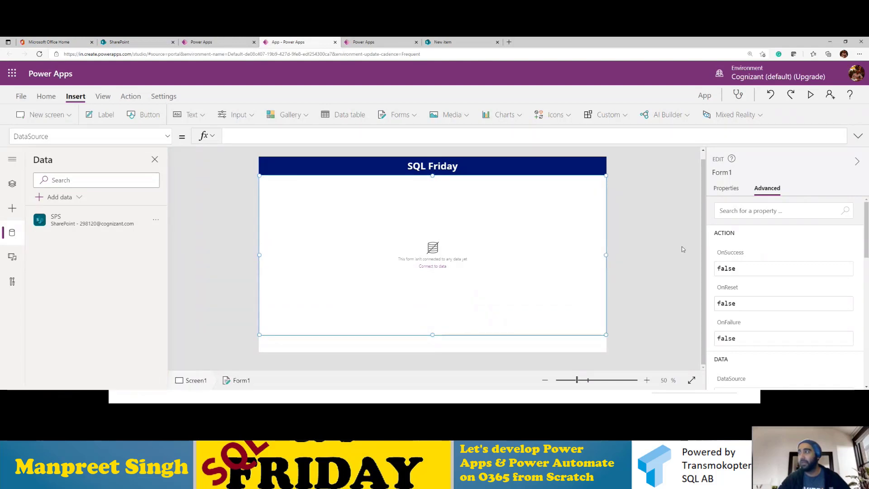
click(727, 189)
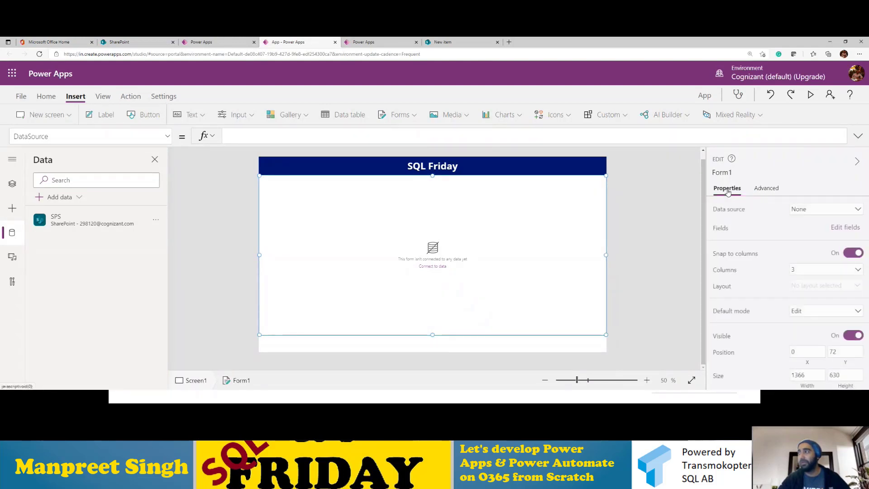
click(802, 211)
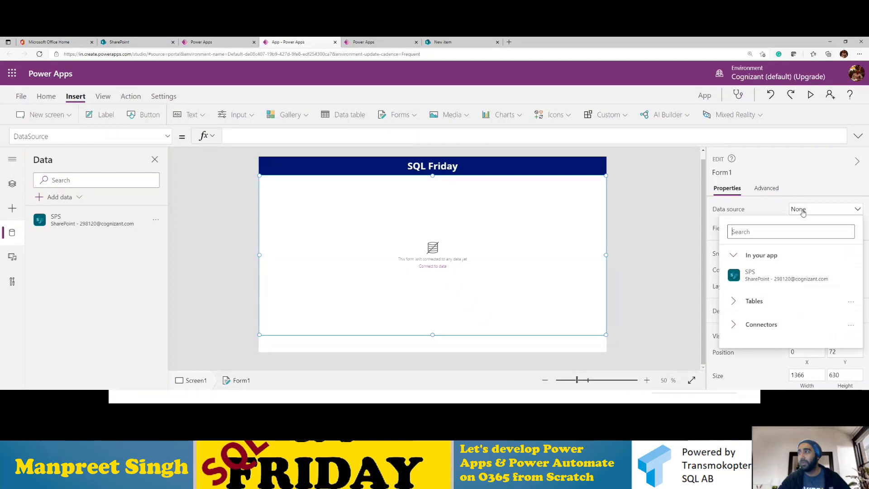
click(754, 277)
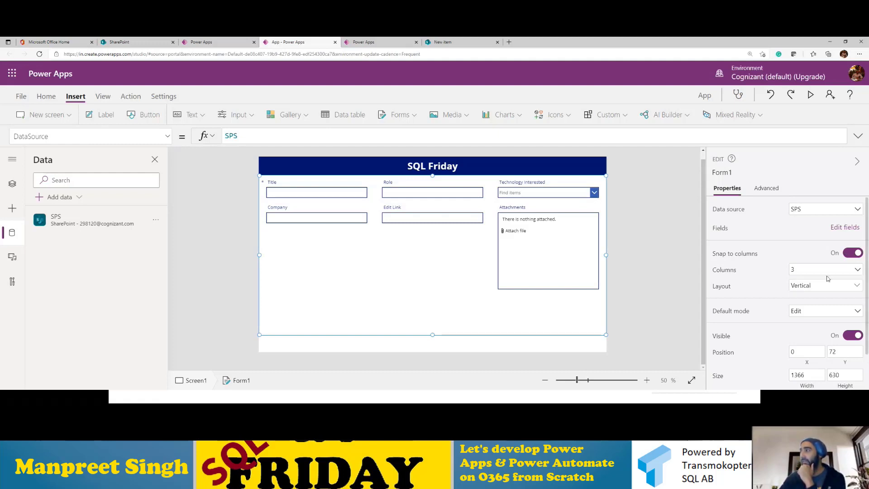
- Set the form's default mode to New and widen the properties pane
scroll(820, 287, down, 1)
click(821, 288)
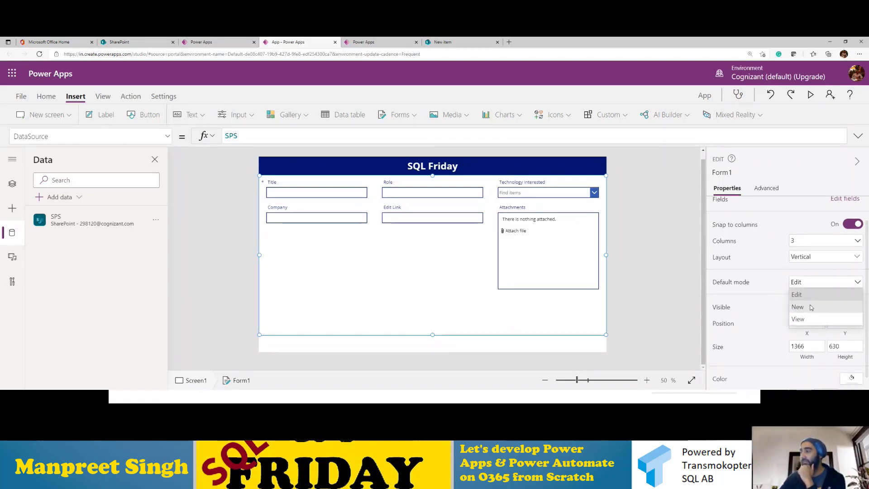
click(819, 302)
scroll(833, 269, up, 1)
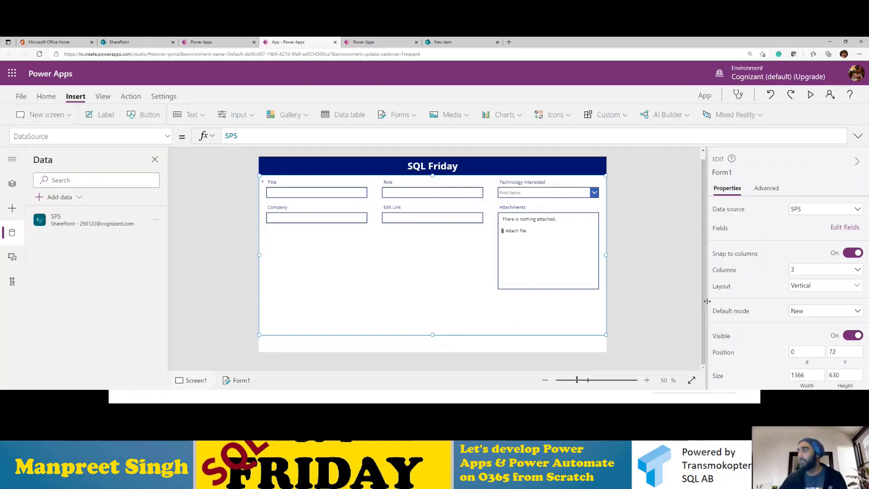
drag(704, 301, 664, 308)
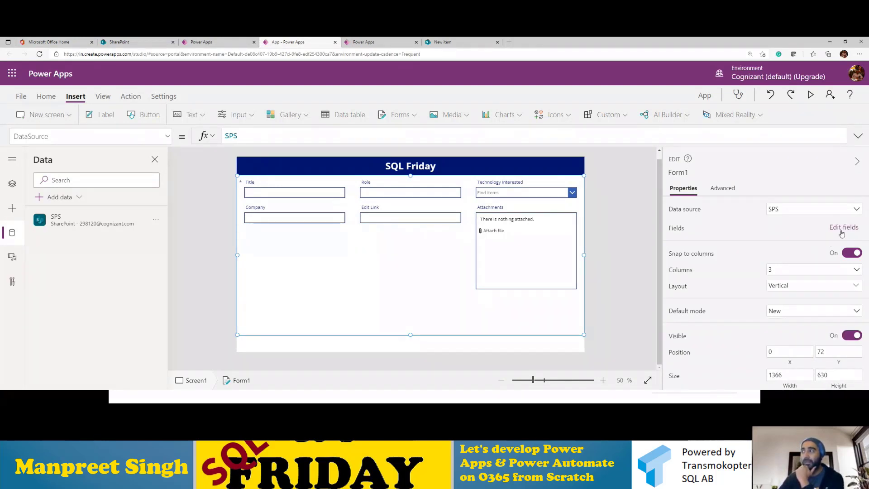
- Open the form's field list and look through the additional SPS fields available, adding none
click(842, 229)
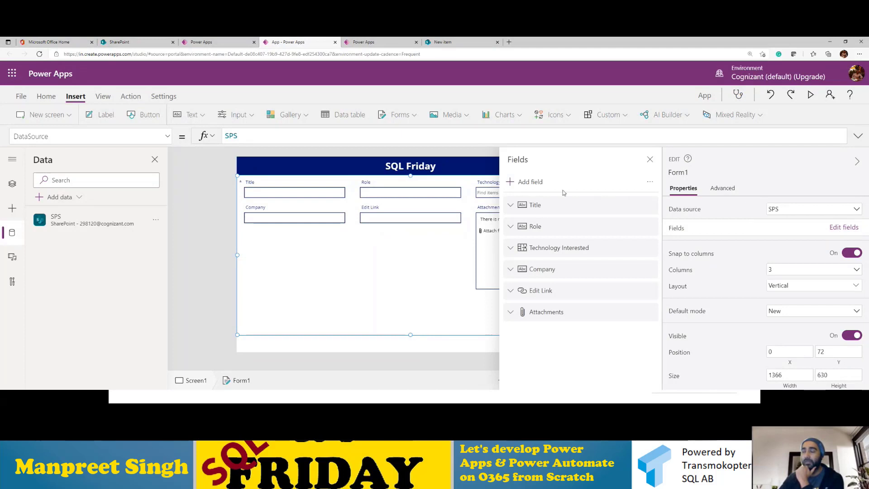
click(546, 183)
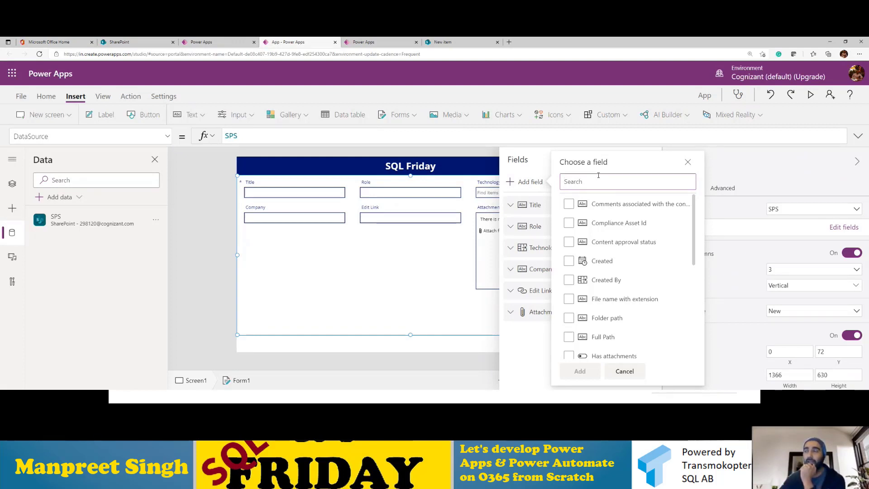
scroll(633, 312, down, 2)
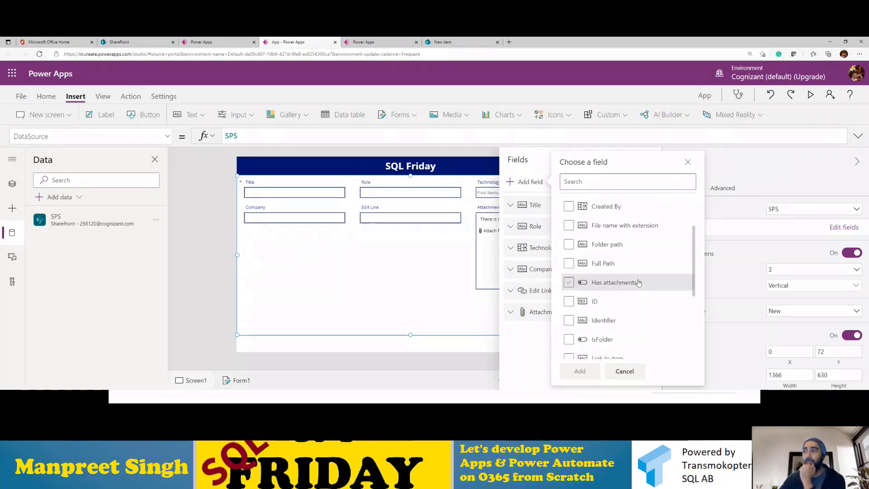
click(638, 269)
scroll(638, 271, up, 2)
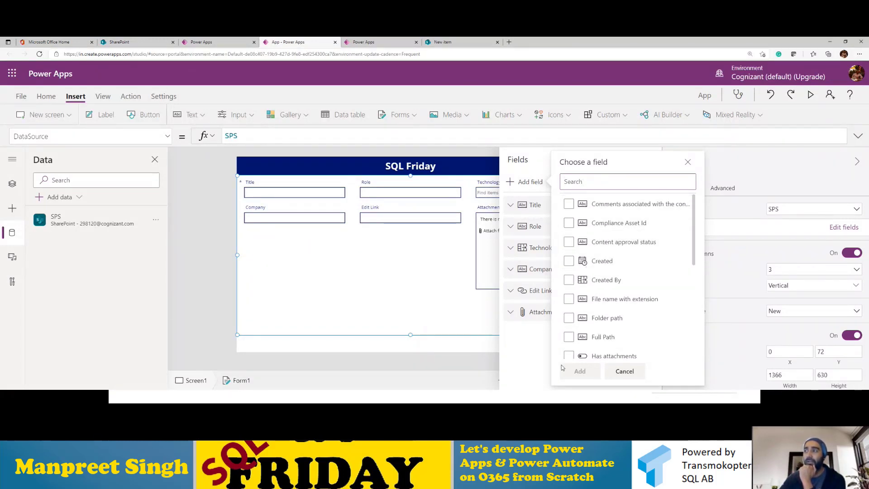
click(624, 372)
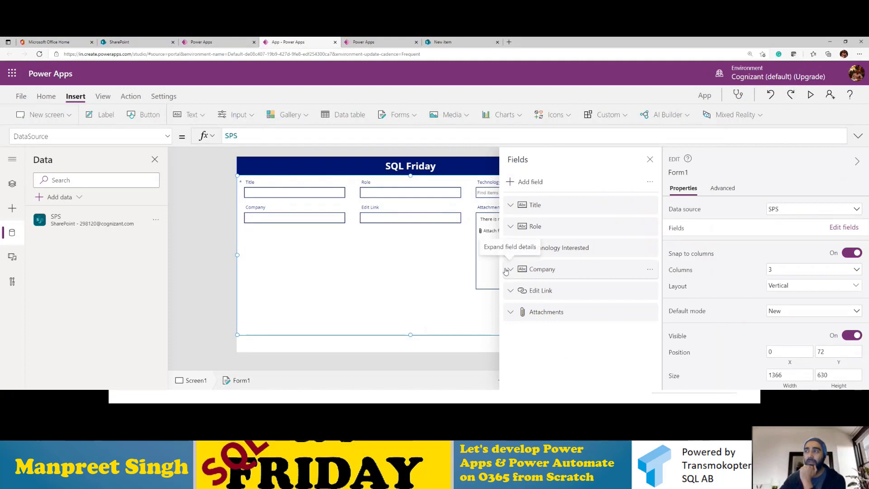
- Reorder the form's fields so that Technology Interested and Company come between Title and Role
click(649, 207)
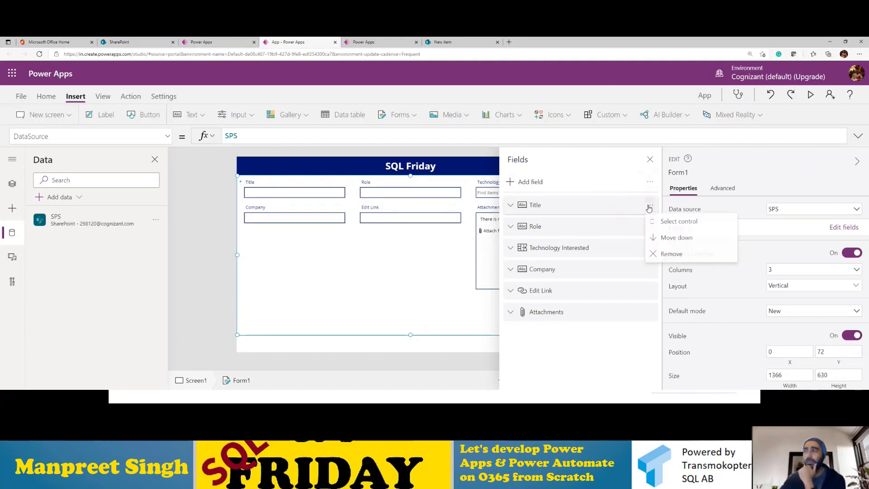
click(572, 338)
drag(570, 248, 563, 228)
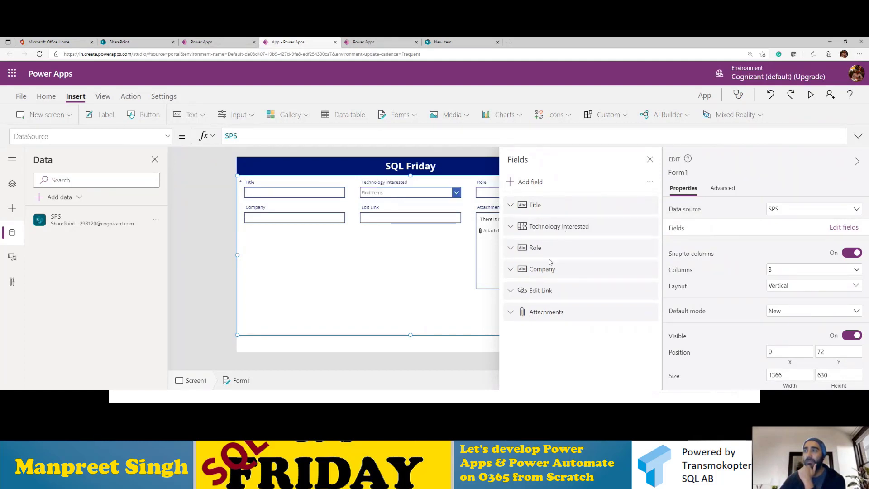
drag(548, 270, 552, 246)
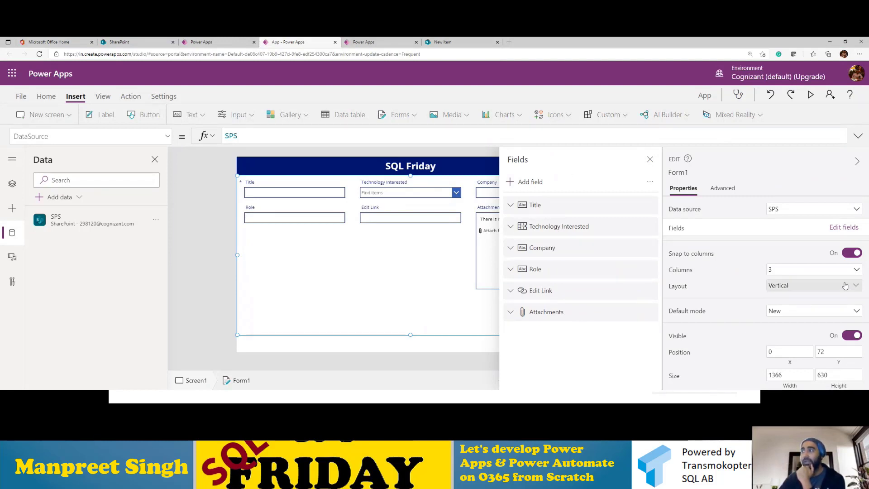
- Try the Horizontal layout on the form and return it to Vertical
click(790, 293)
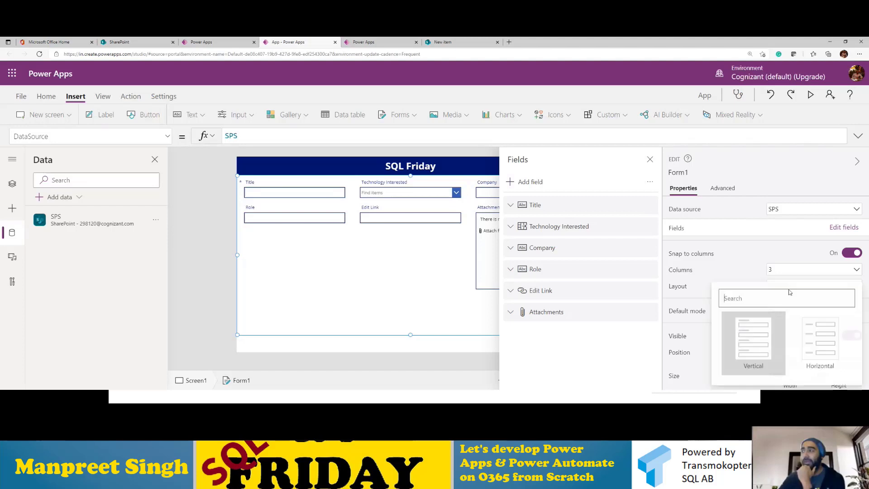
click(830, 344)
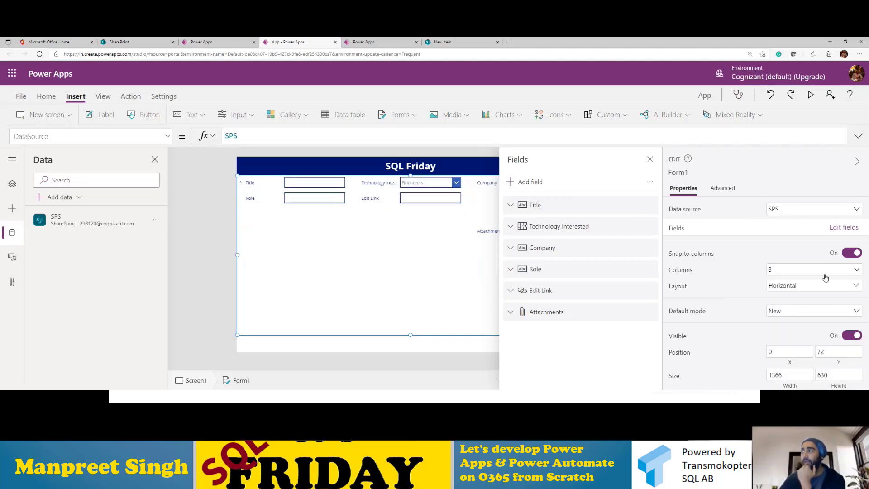
click(812, 286)
click(761, 335)
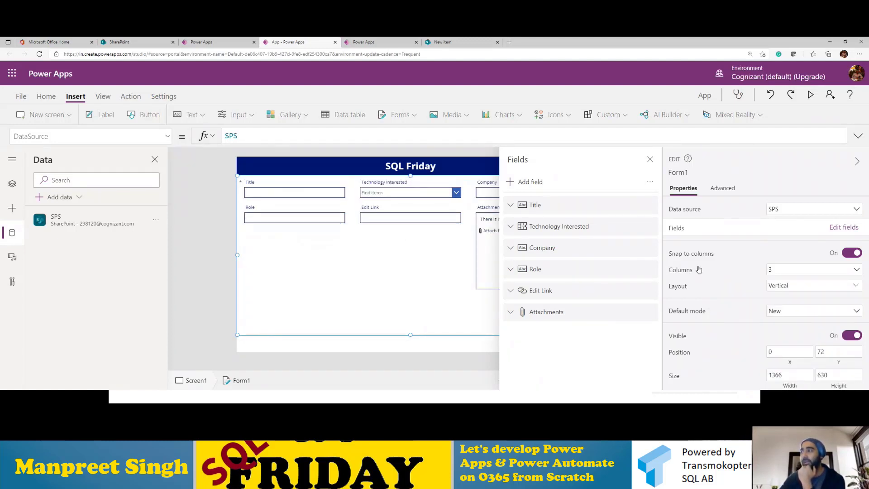
- Try the form with 1 column and with 4 columns, and return it to 3 columns
scroll(719, 260, down, 1)
scroll(720, 256, up, 1)
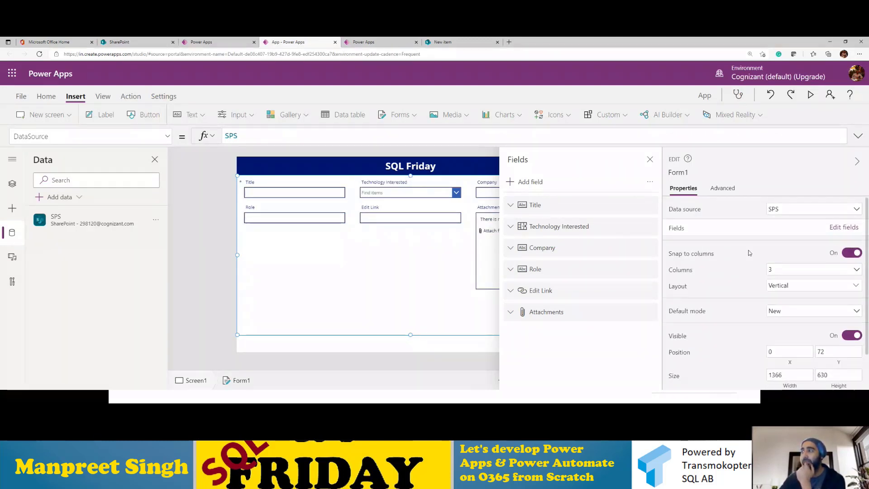
click(782, 273)
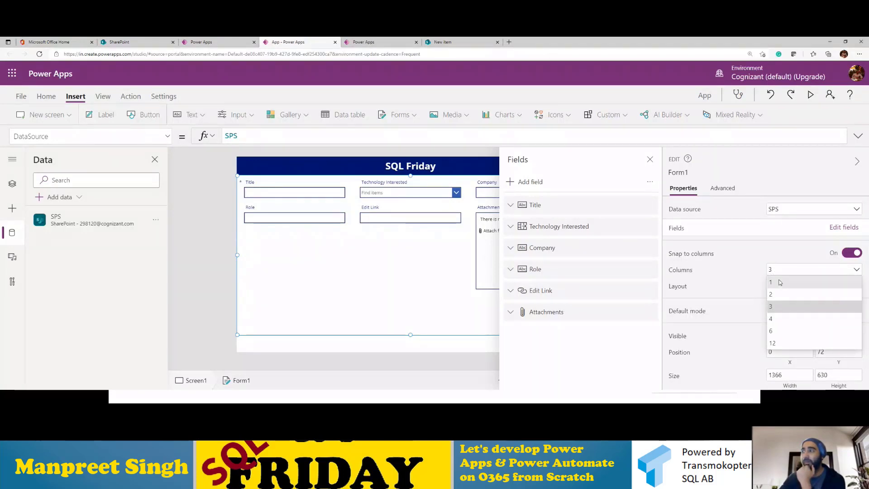
click(779, 283)
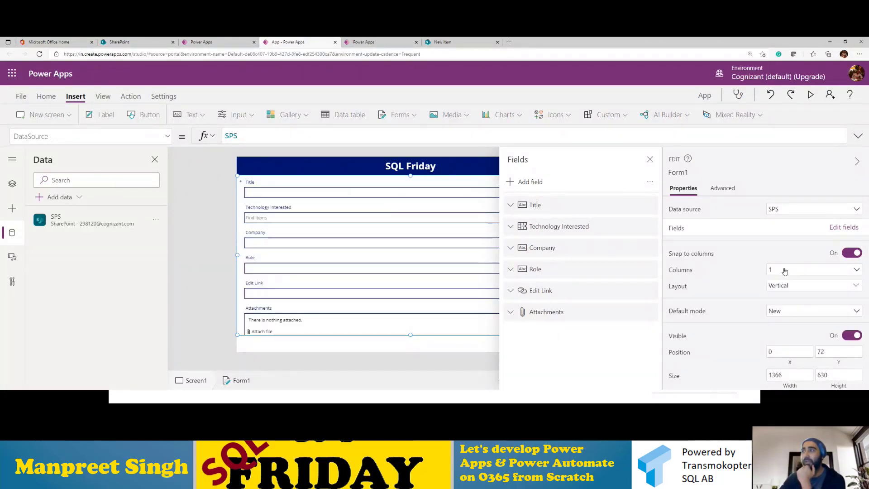
click(781, 271)
click(779, 320)
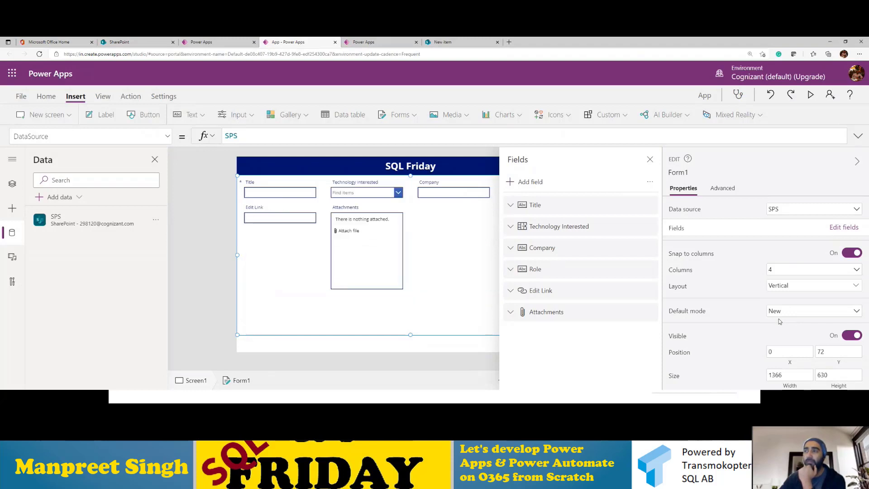
click(780, 275)
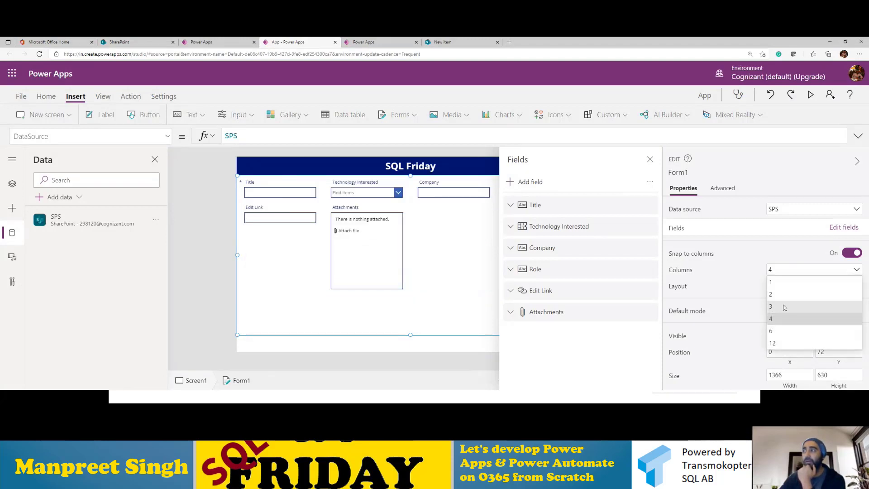
click(778, 308)
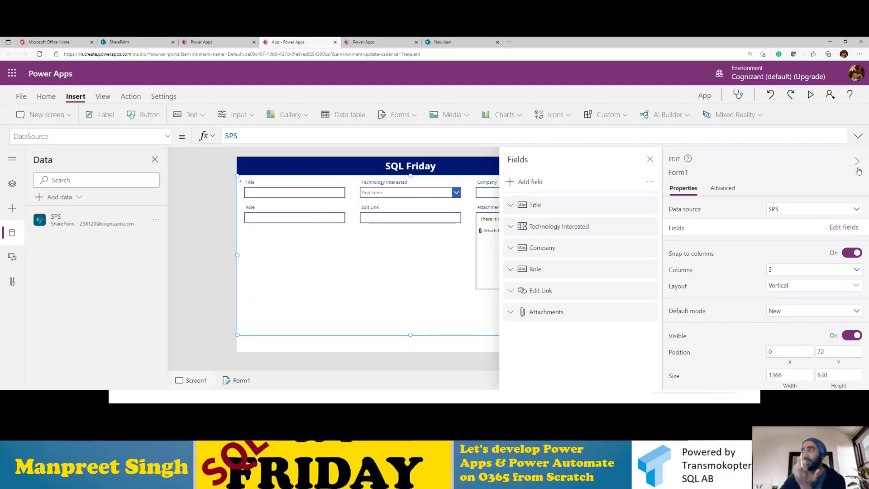
- Close the field list, stretch the form to the screen's bottom edge at a height of about 696, and preview the app
click(650, 160)
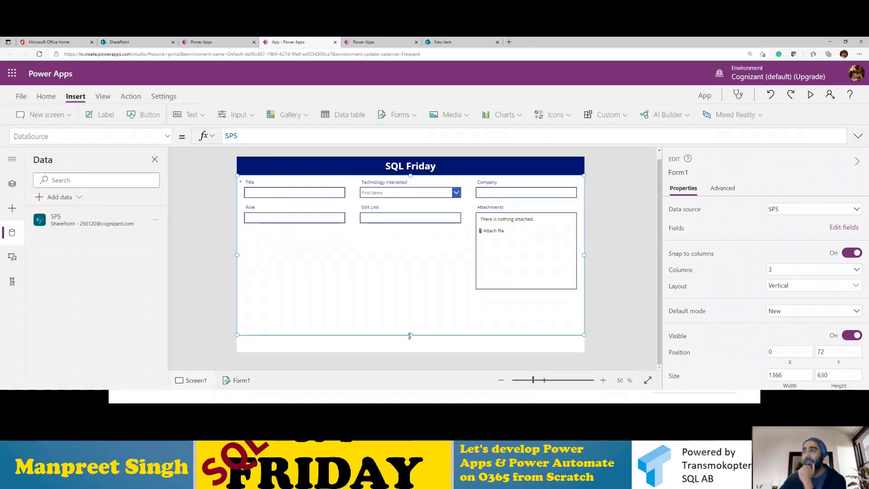
drag(410, 335, 410, 360)
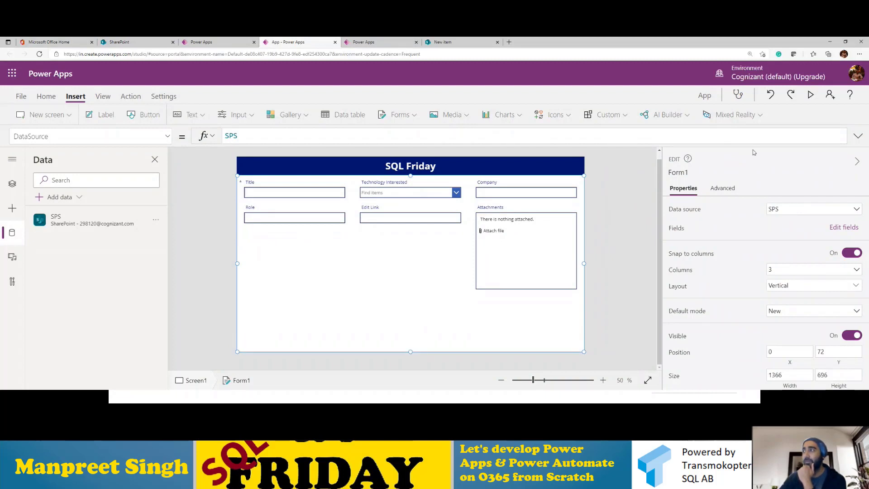
click(812, 96)
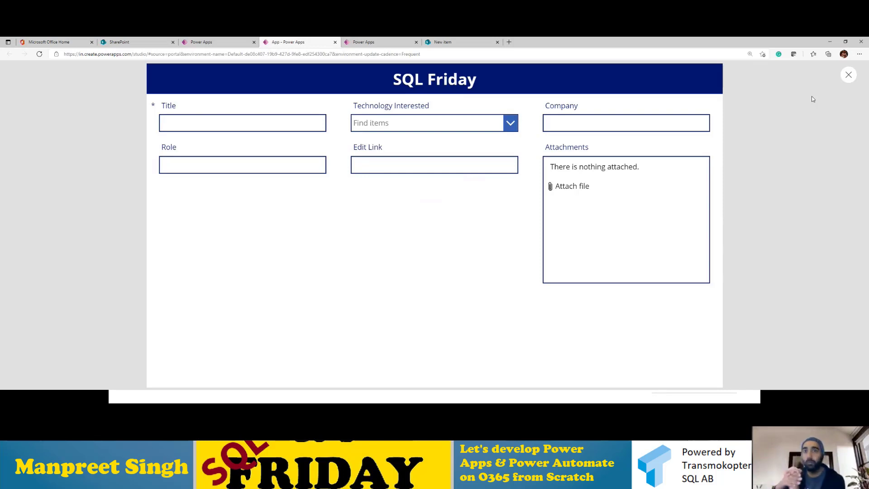
click(848, 75)
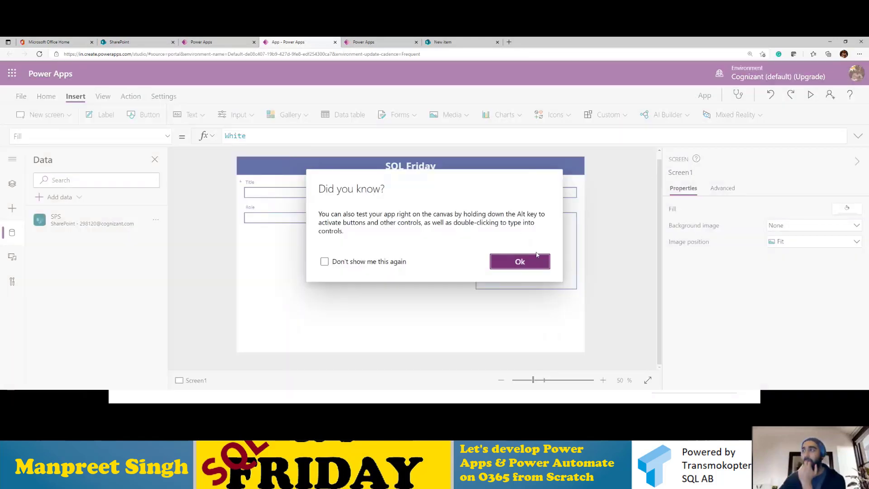
click(524, 261)
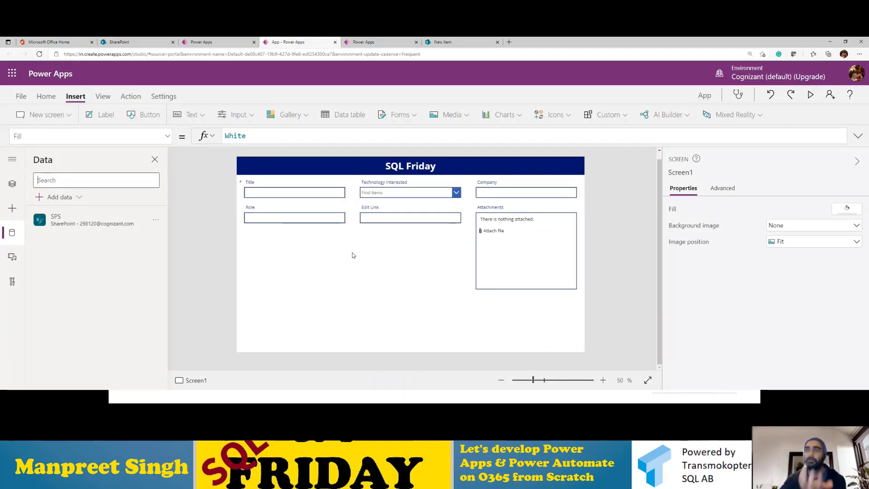
- Insert two buttons, placing the first near the bottom centre of the form at about X 696, Y 651
click(156, 116)
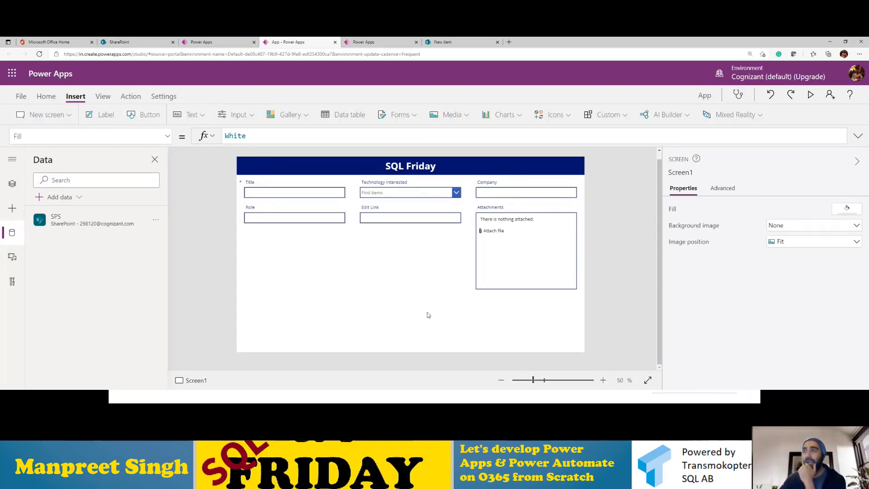
drag(273, 174, 440, 327)
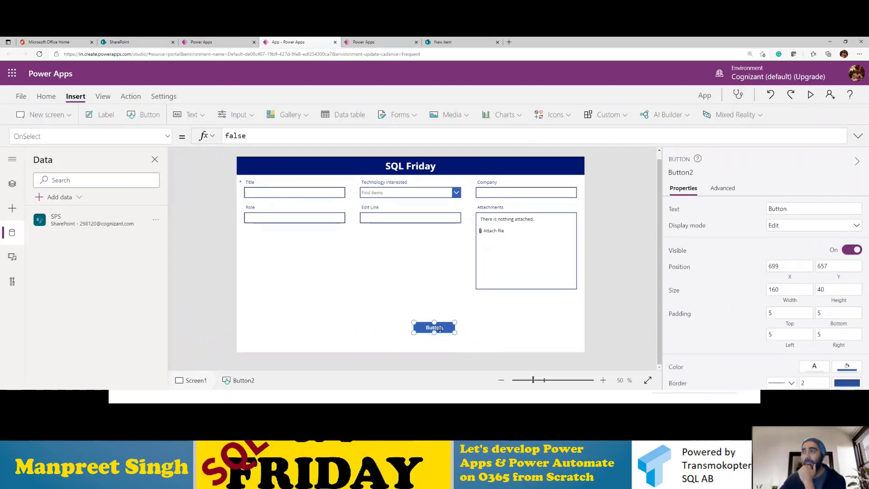
click(150, 115)
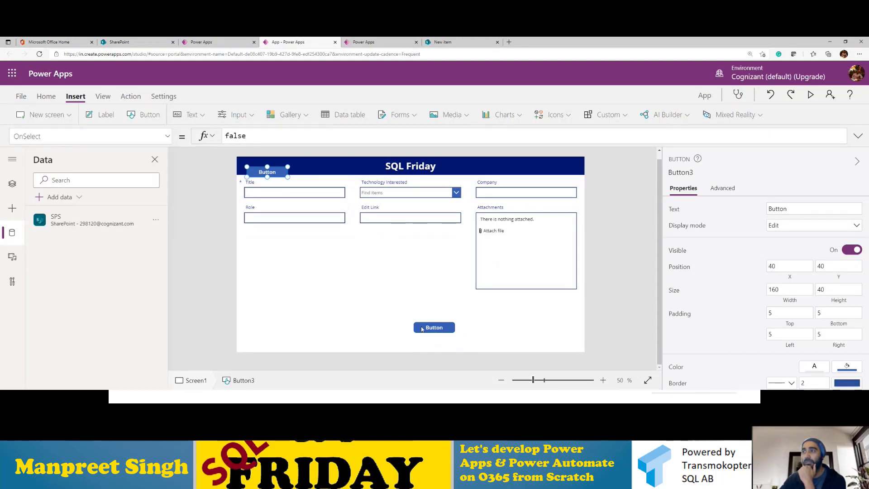
- Set the text of the button near the bottom of the form to Submit
click(425, 328)
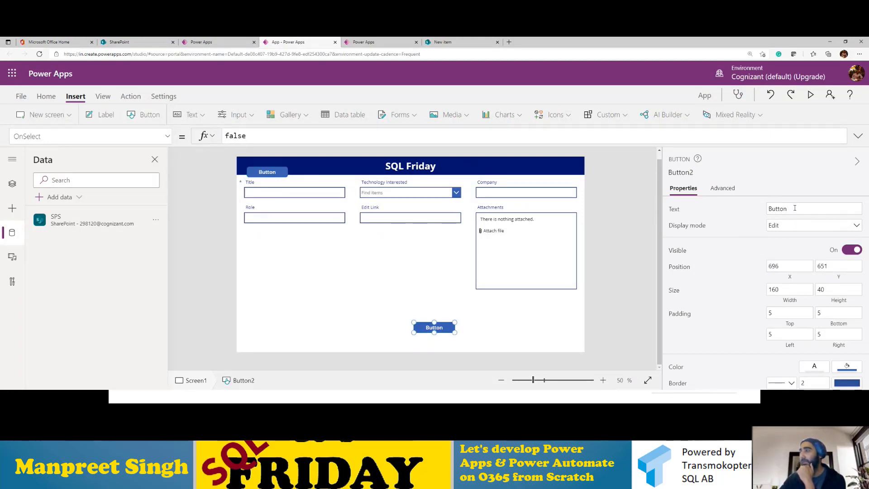
drag(794, 208, 705, 216)
text(Submit)
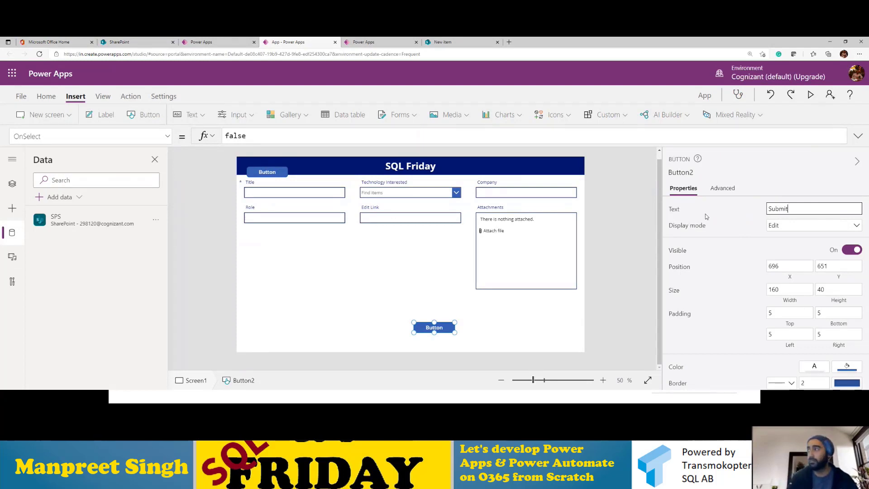
click(421, 306)
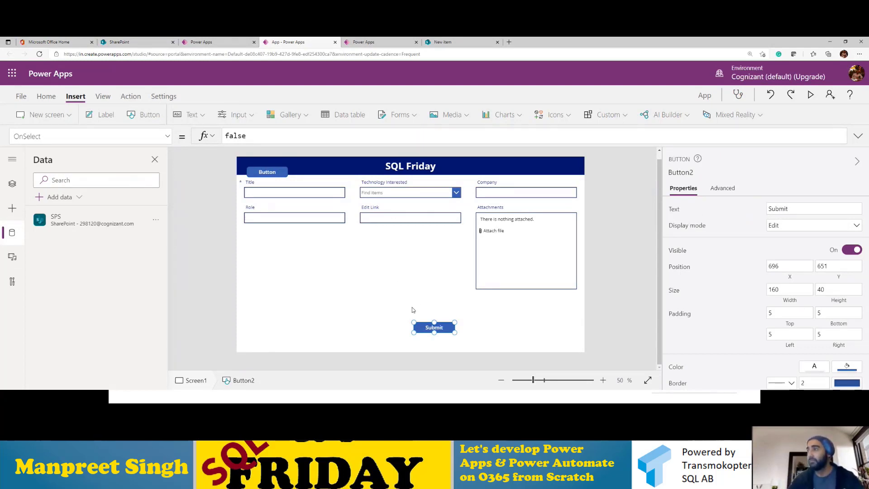
- Add another button level with Submit, at about X 1014, Y 651, and set its text to Cancel
click(150, 117)
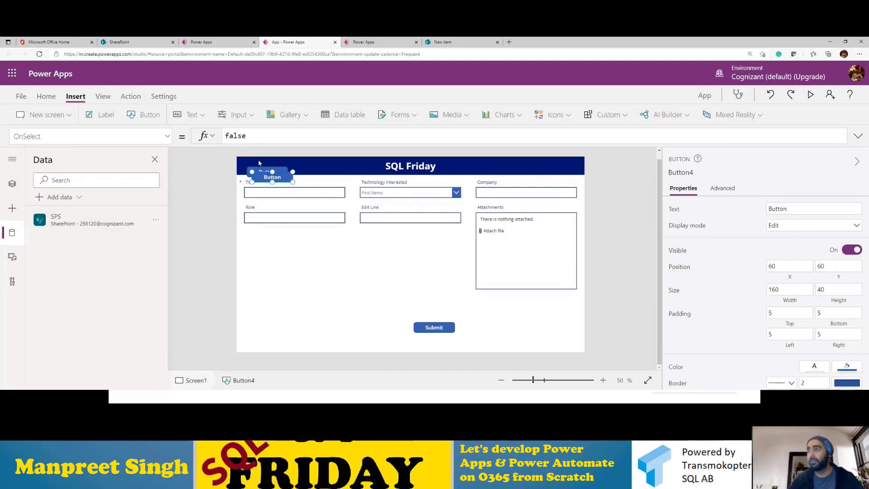
drag(269, 177, 513, 333)
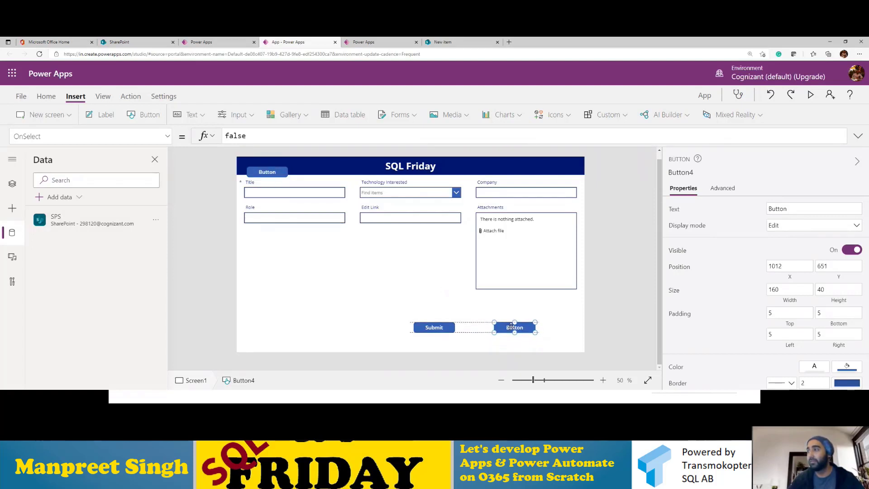
double_click(792, 207)
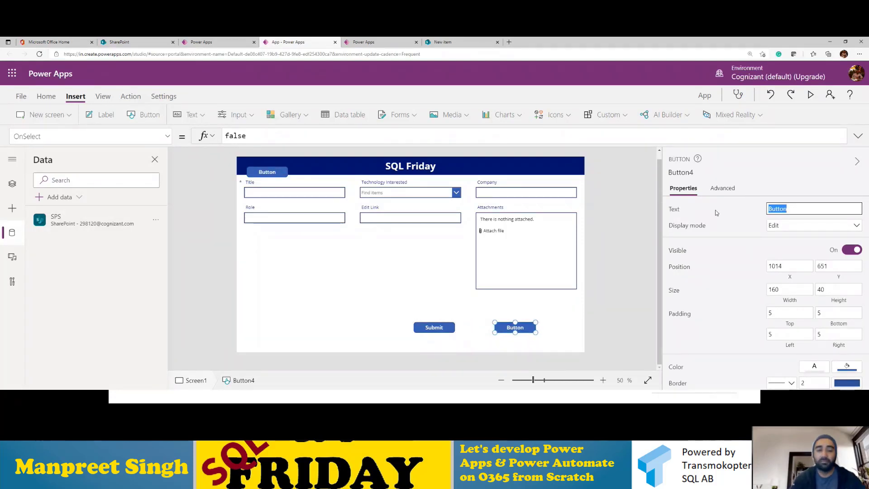
text(Cancl)
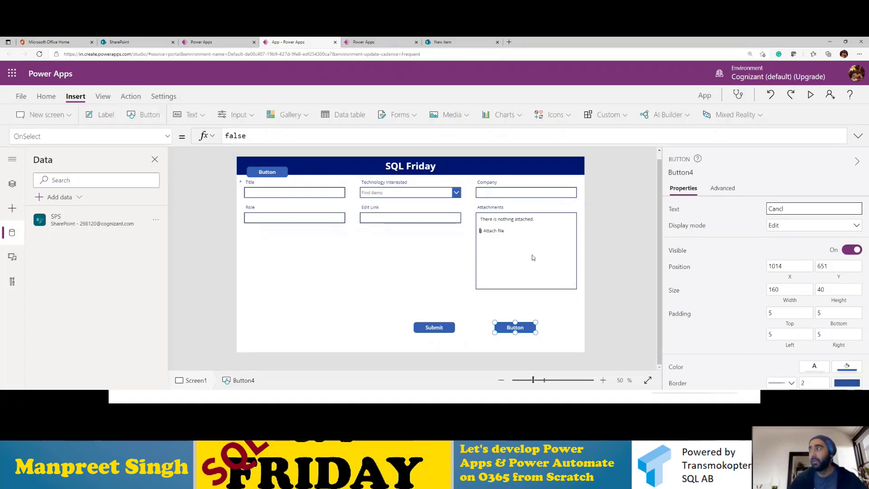
key(BackSpace)
text(el)
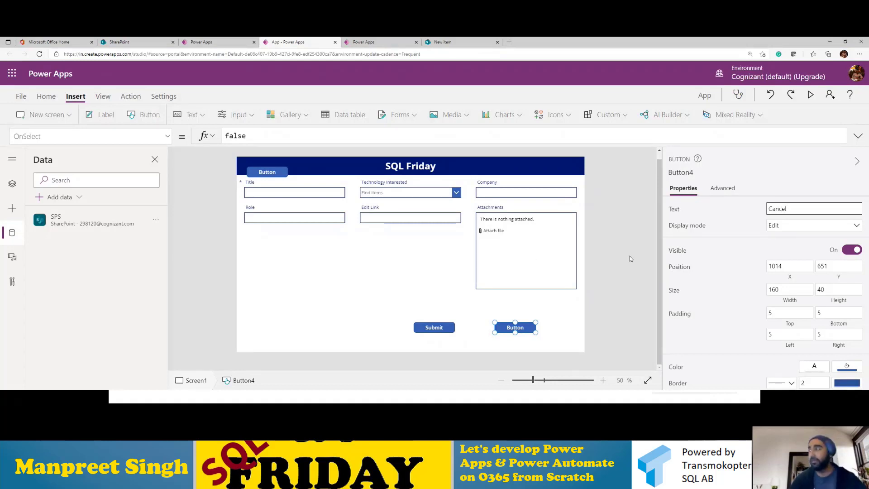
- Delete the spare button overlapping the header and remove the Edit Link card from the form
click(262, 172)
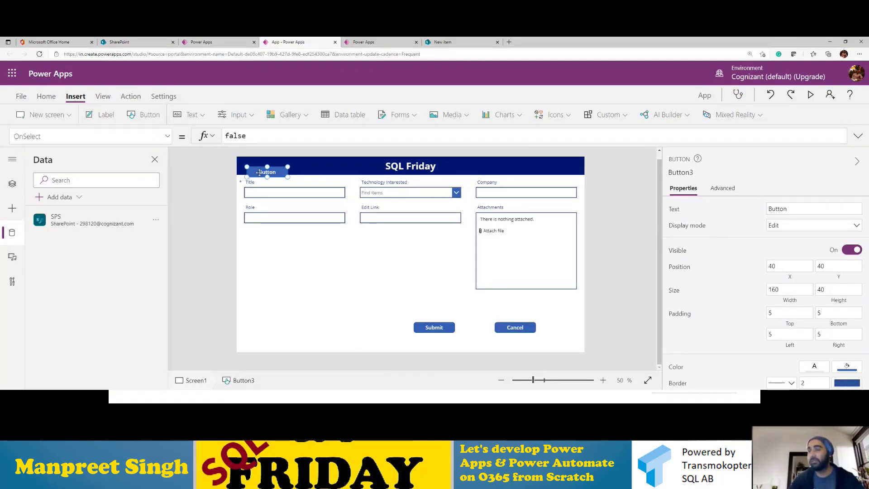
key(Delete)
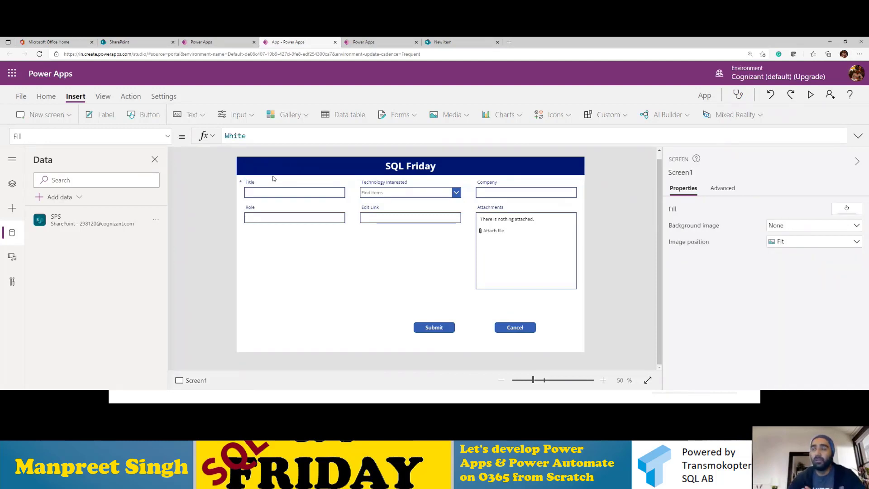
click(432, 209)
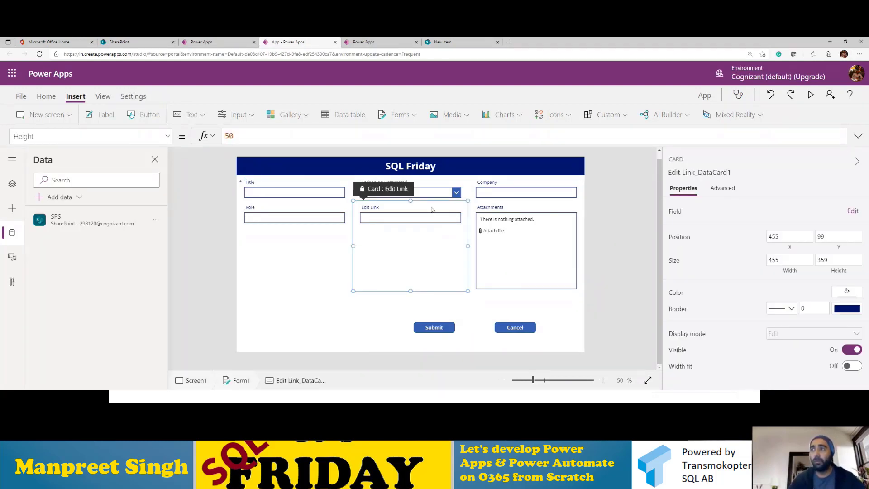
key(Delete)
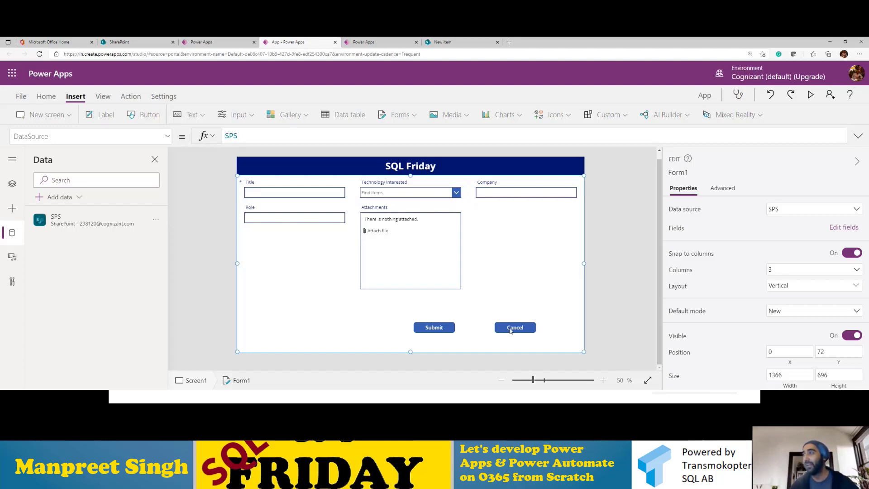
- Shift Cancel to about X 1066 and Submit to about X 784 at the same height, and preview the app
mouse_move(512, 328)
mouse_down()
mouse_move(521, 334)
mouse_move(526, 324)
mouse_up()
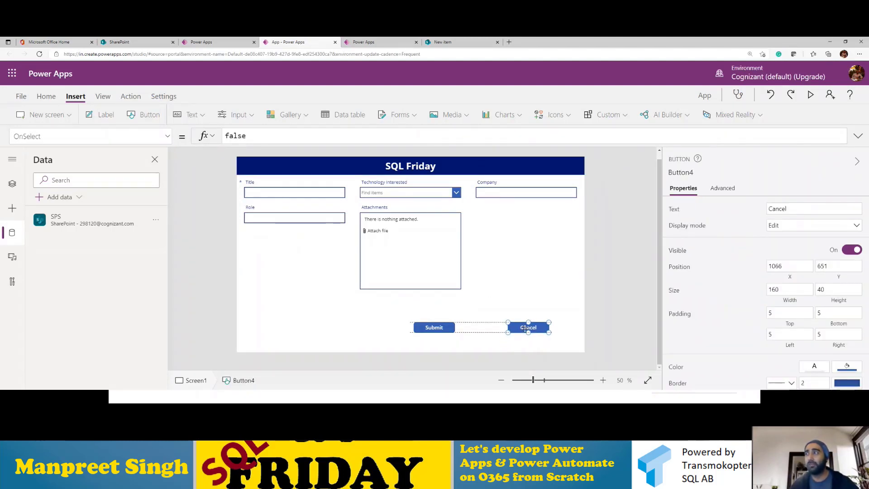
drag(445, 331, 468, 331)
click(517, 284)
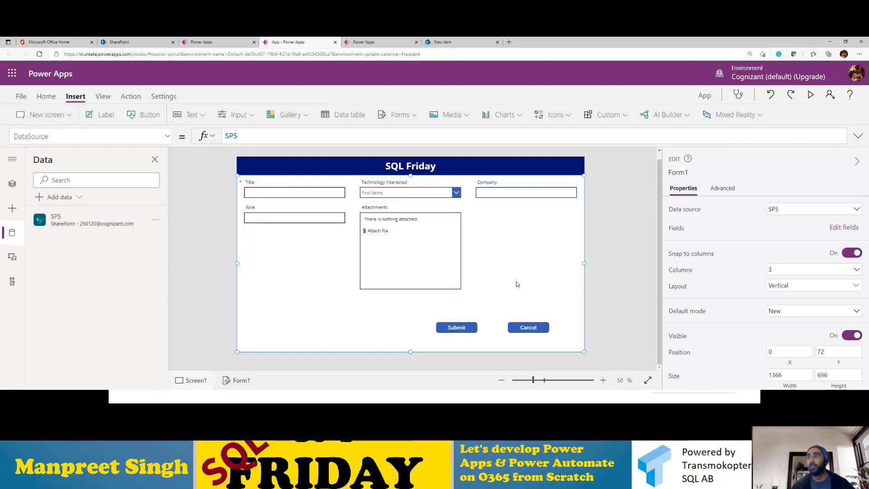
click(810, 96)
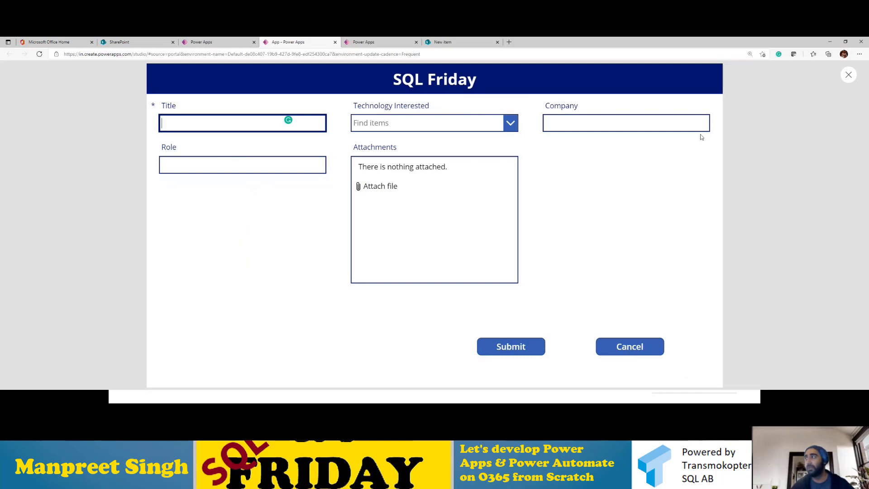
click(845, 76)
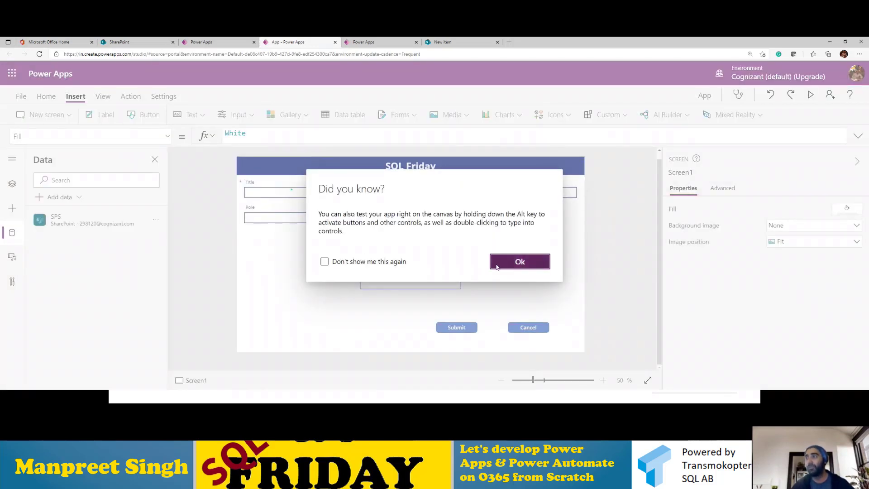
click(496, 267)
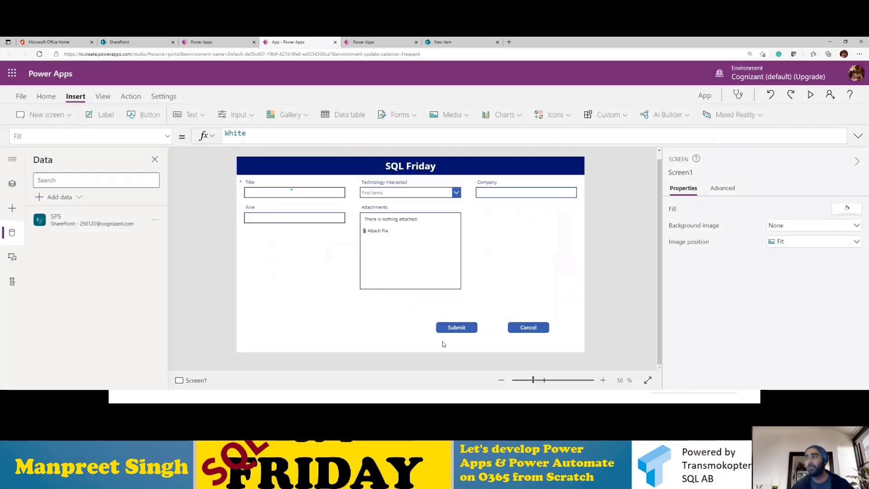
- Set the Submit button's OnSelect action to SubmitForm(Form1)
click(456, 328)
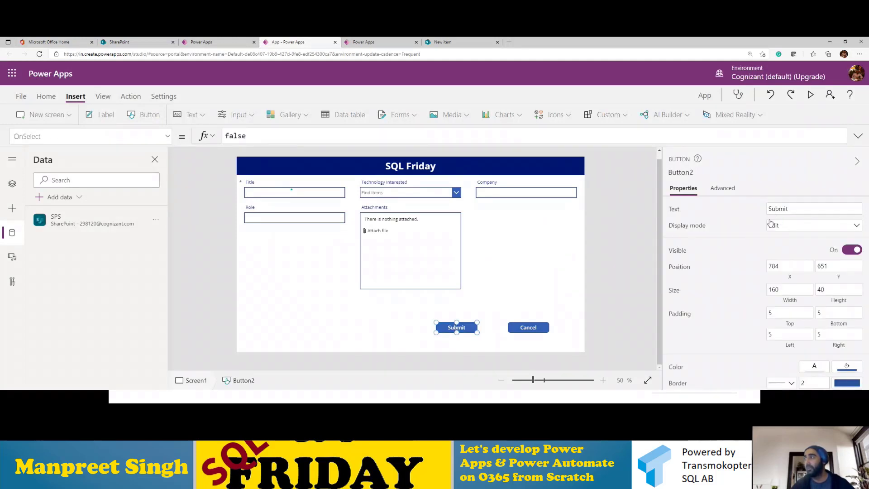
click(721, 188)
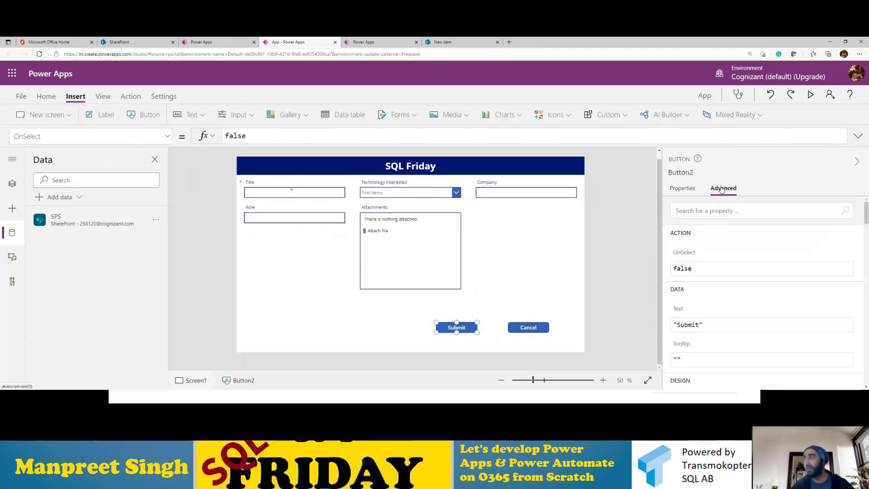
drag(696, 269, 665, 269)
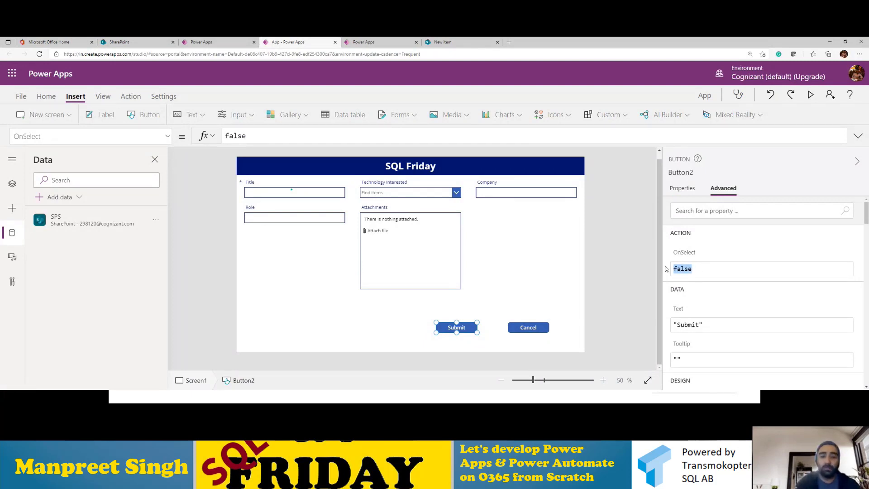
text(sun)
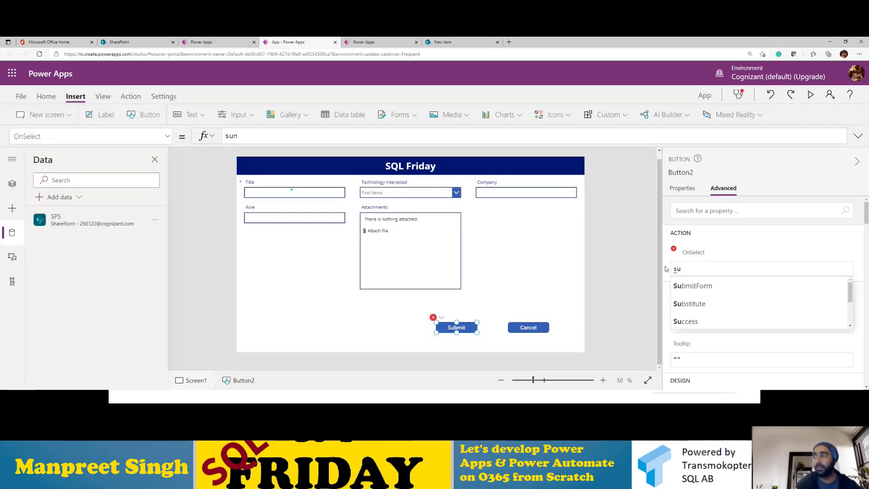
key(Tab)
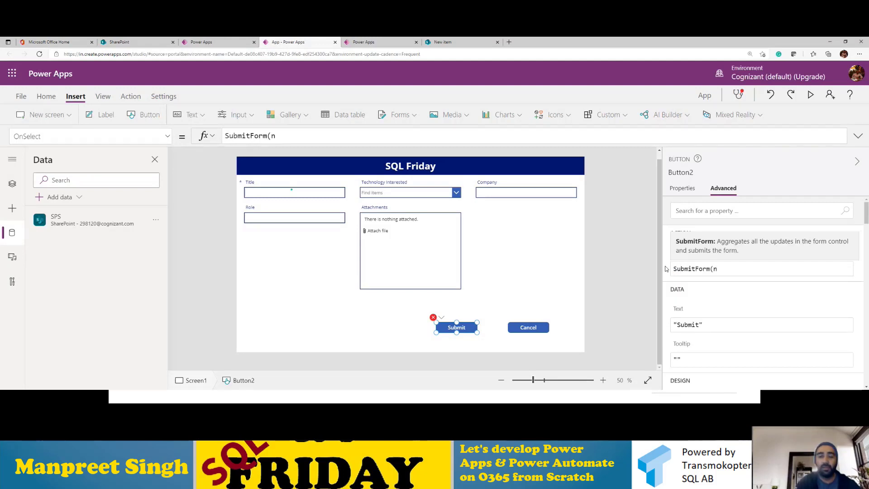
text(n)
key(BackSpace)
text(fom)
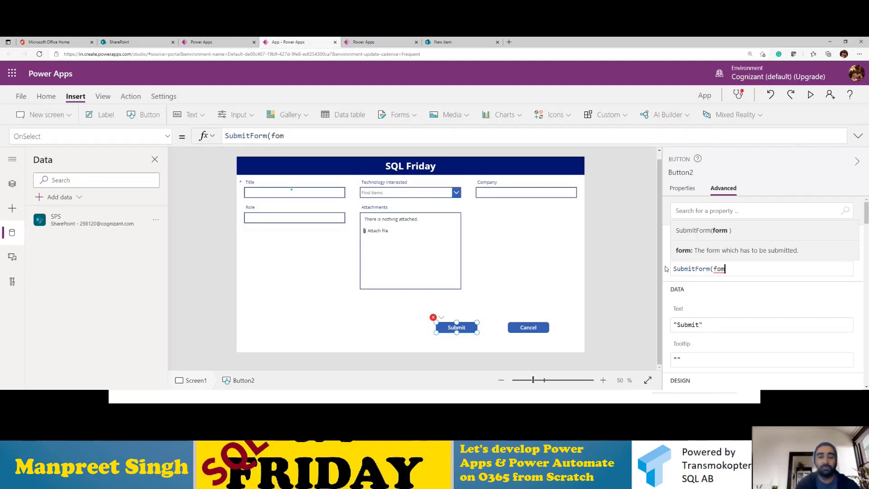
key(BackSpace)
text(r)
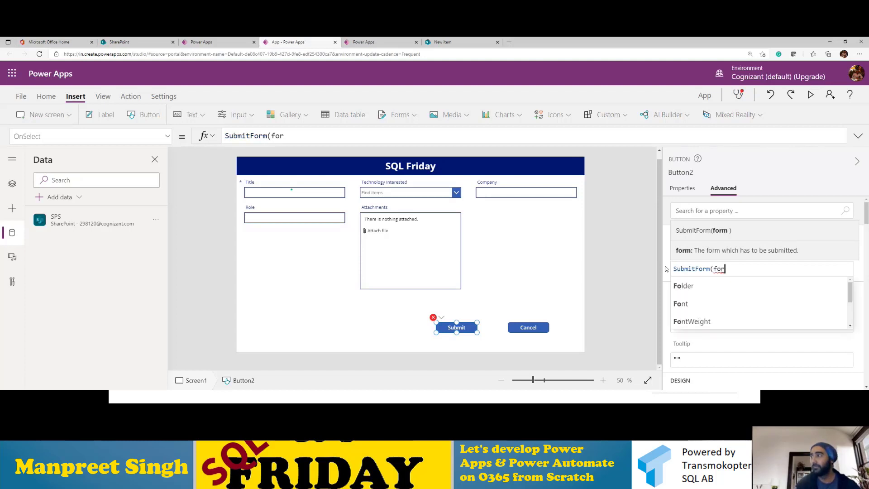
text(m1)
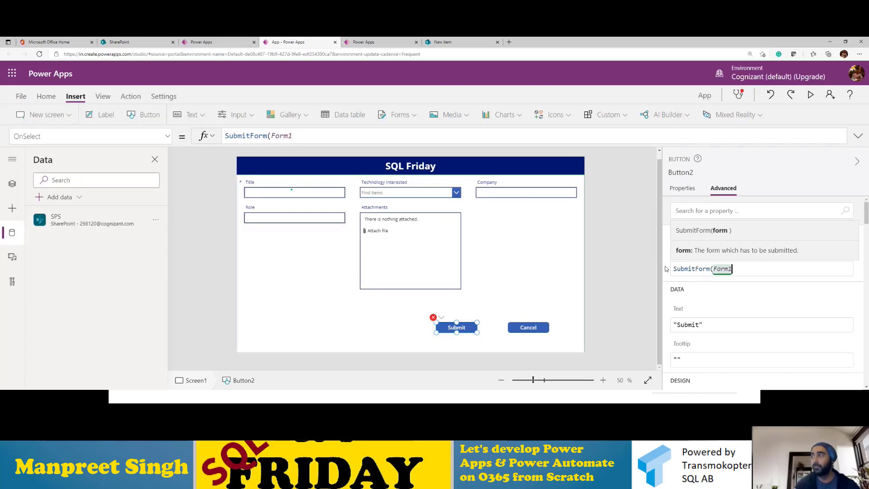
text())
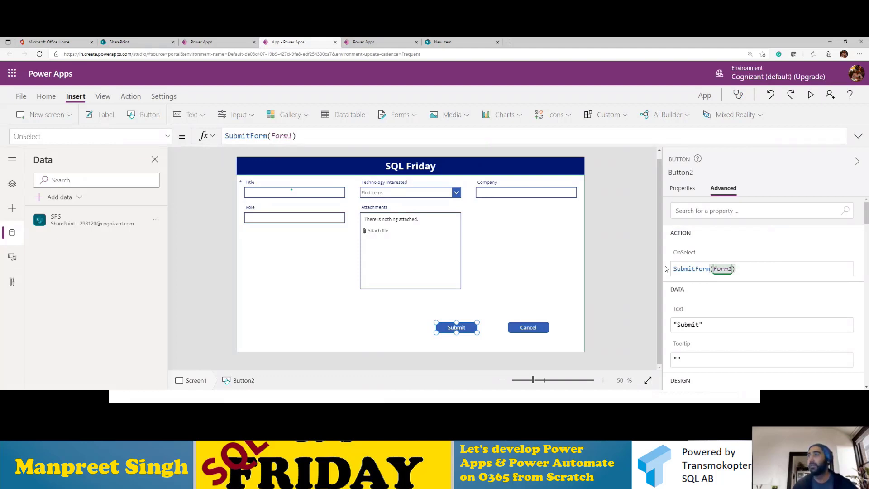
click(528, 329)
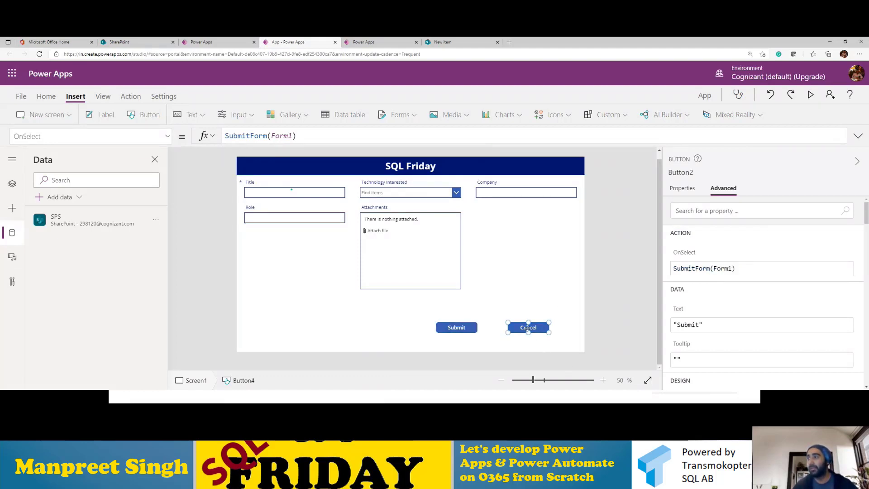
click(711, 267)
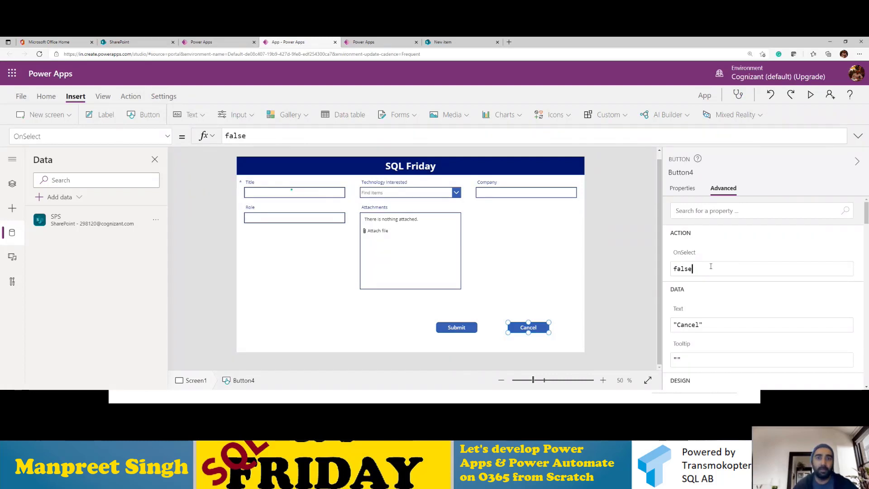
key(ctrl+a)
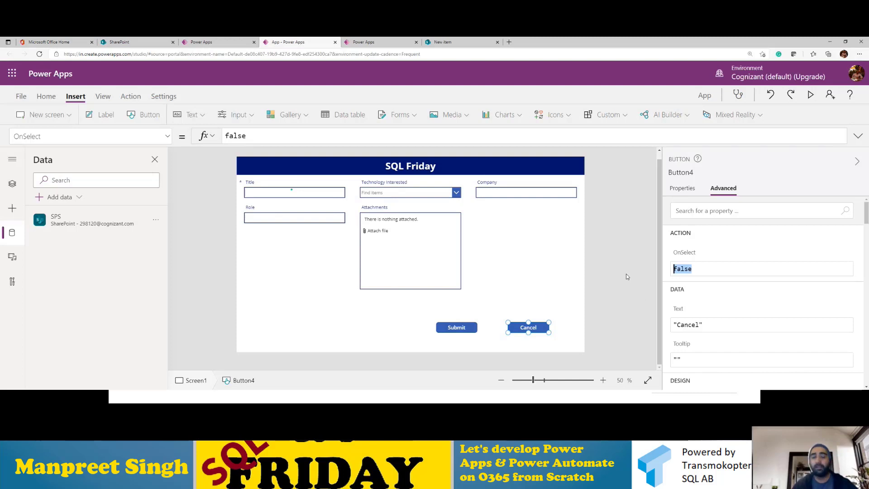
text(launch)
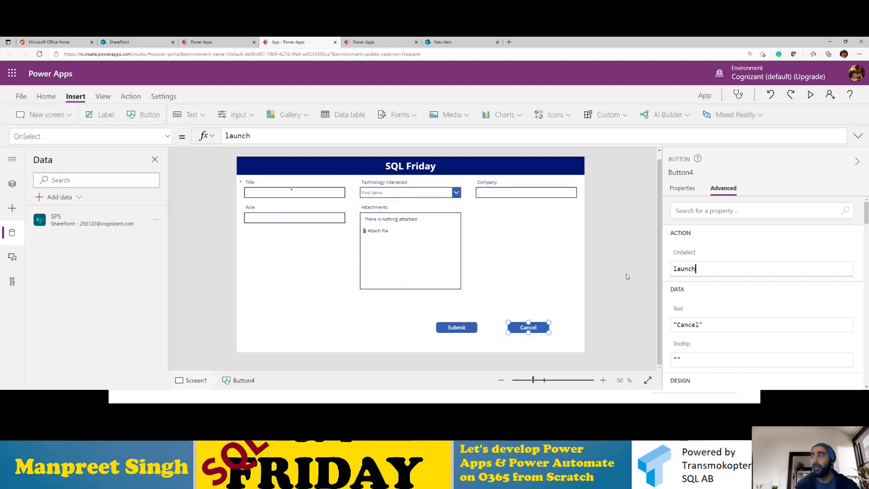
key(Tab)
text(()
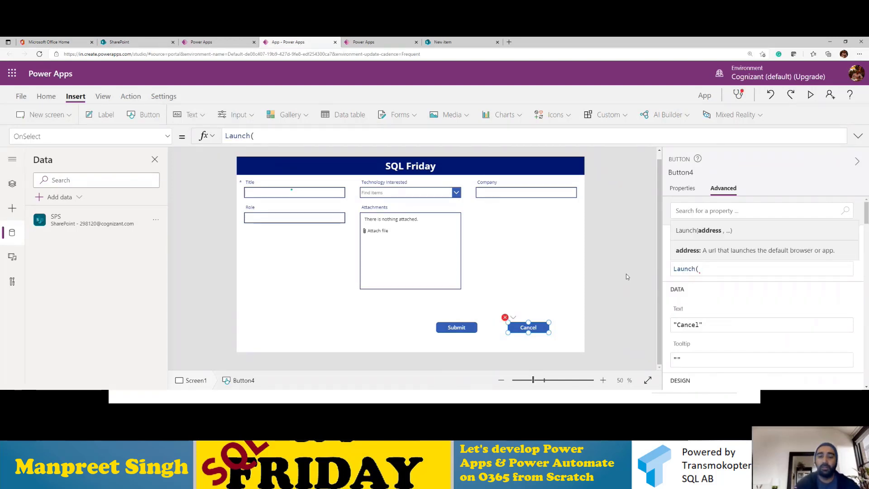
text(""))
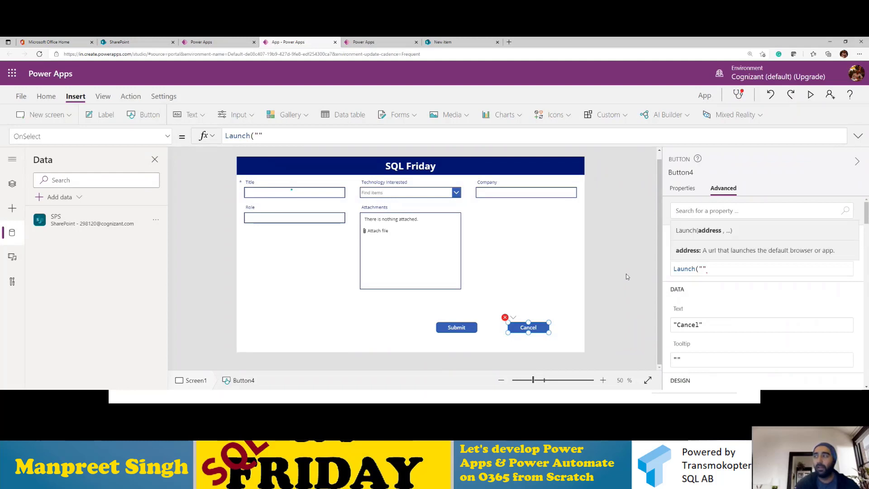
key(Left)
key(Left)
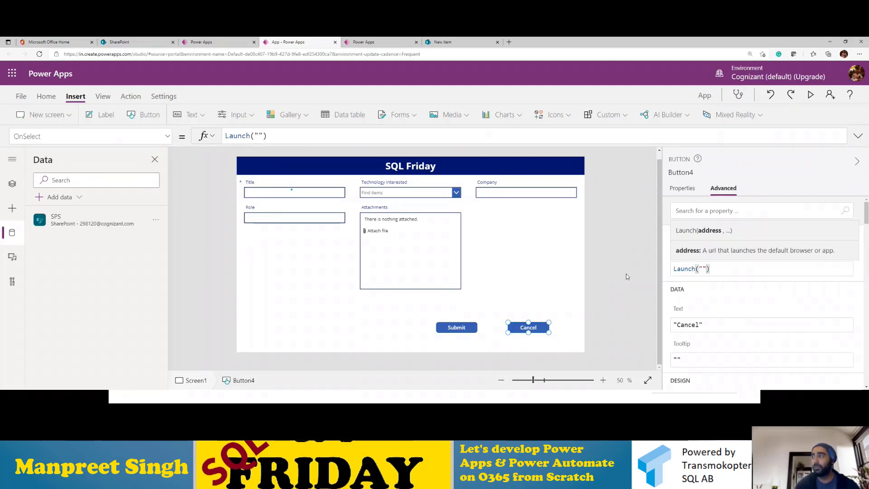
text(https:)
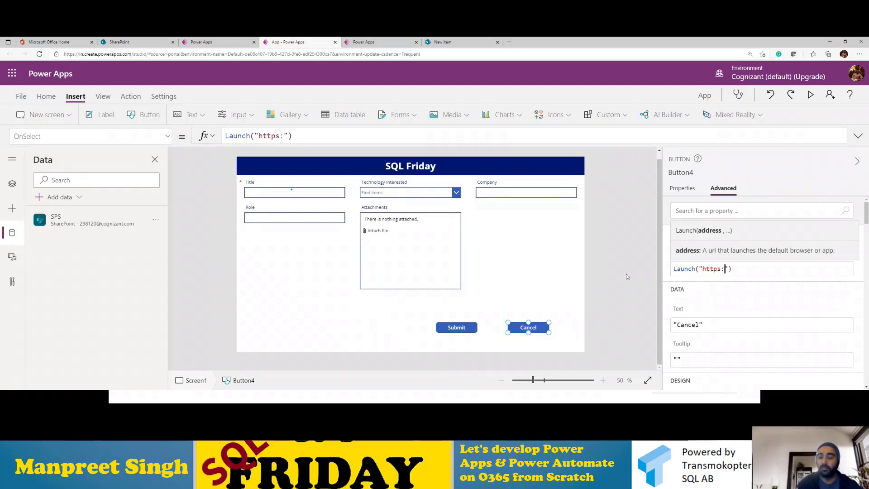
text(//)
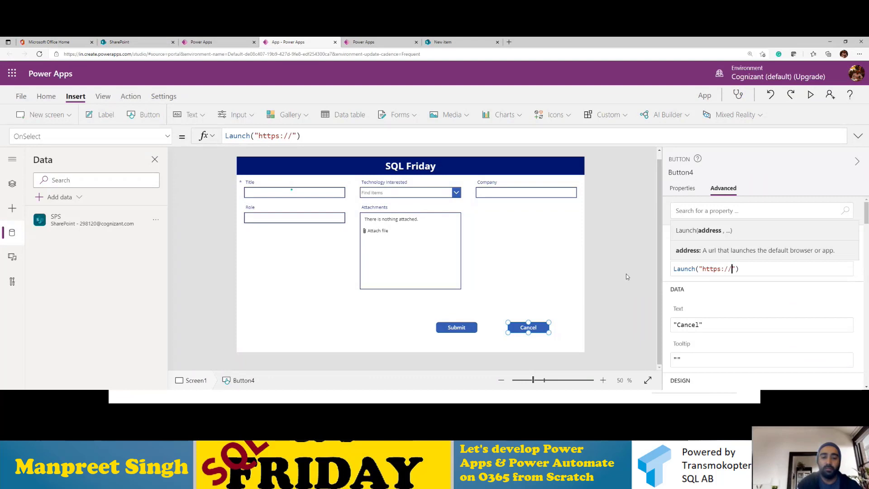
text(www)
text(.googlw)
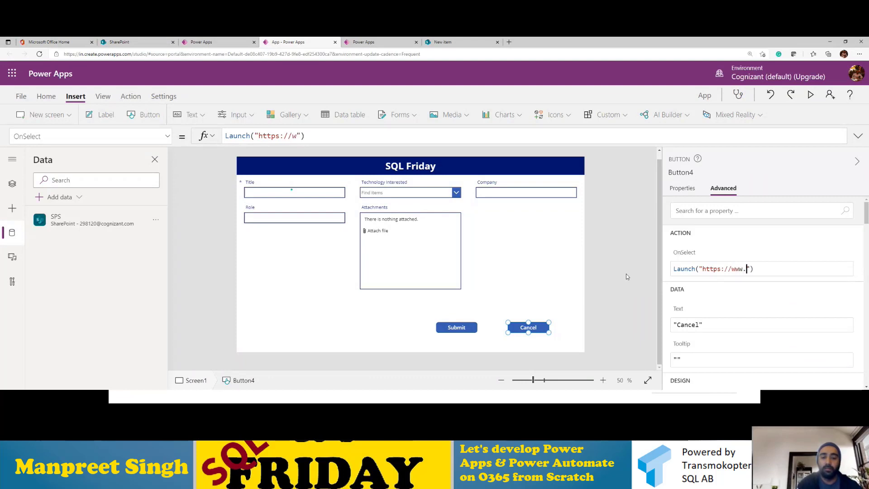
key(BackSpace)
text(e.co)
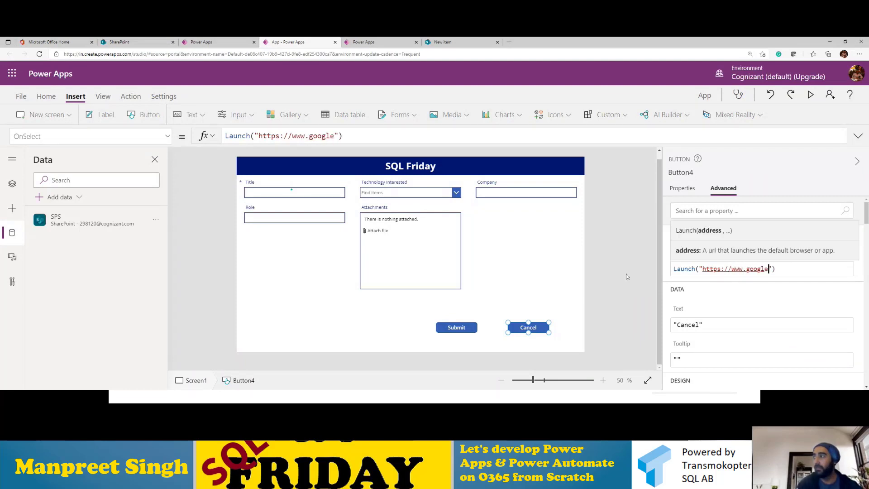
text(m)
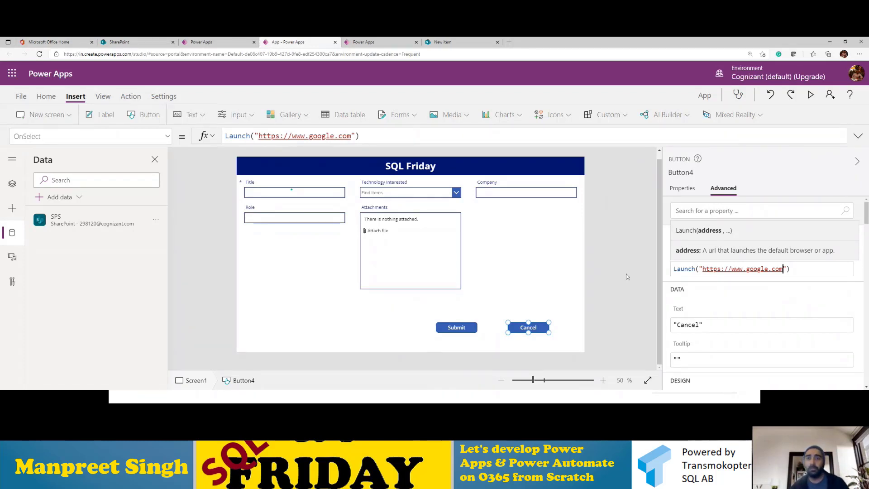
- Add a new screen from the Success template to the app, and return to Screen1 with the screen hierarchy shown
click(348, 325)
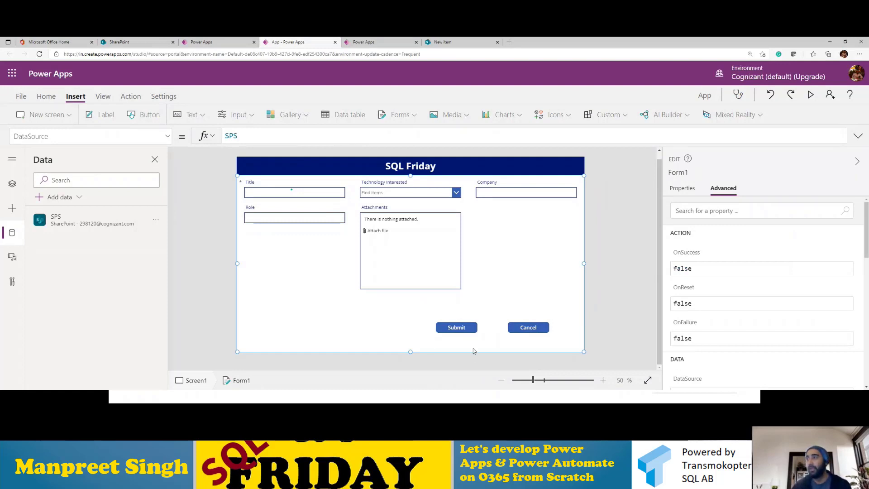
click(461, 326)
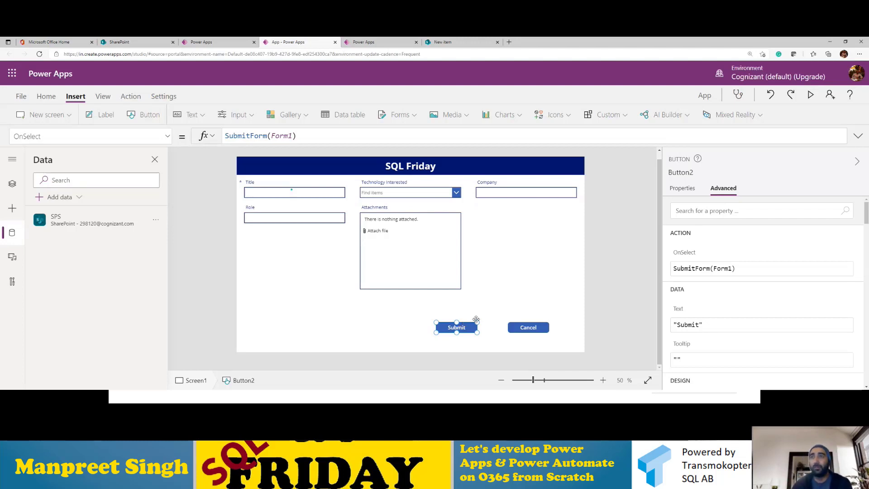
click(60, 117)
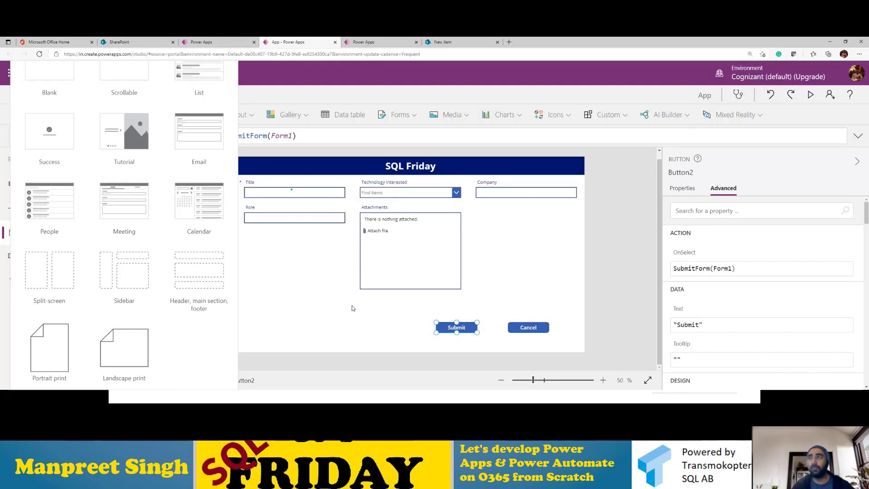
click(285, 255)
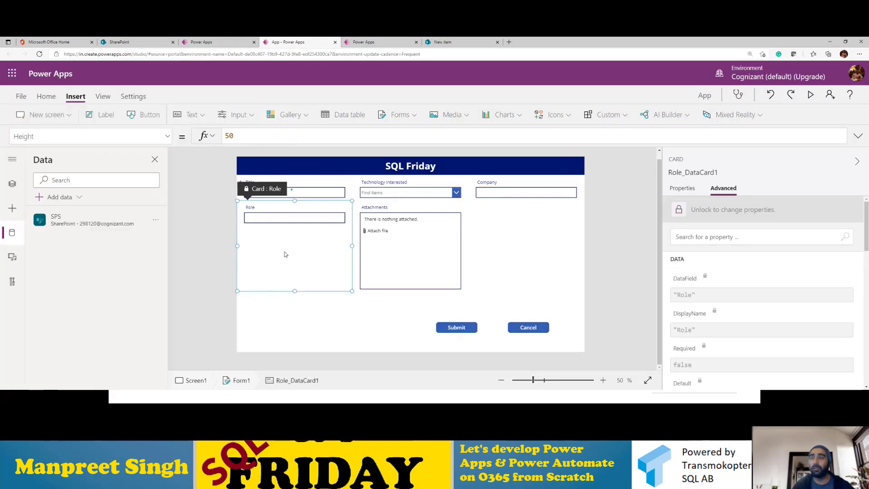
click(311, 334)
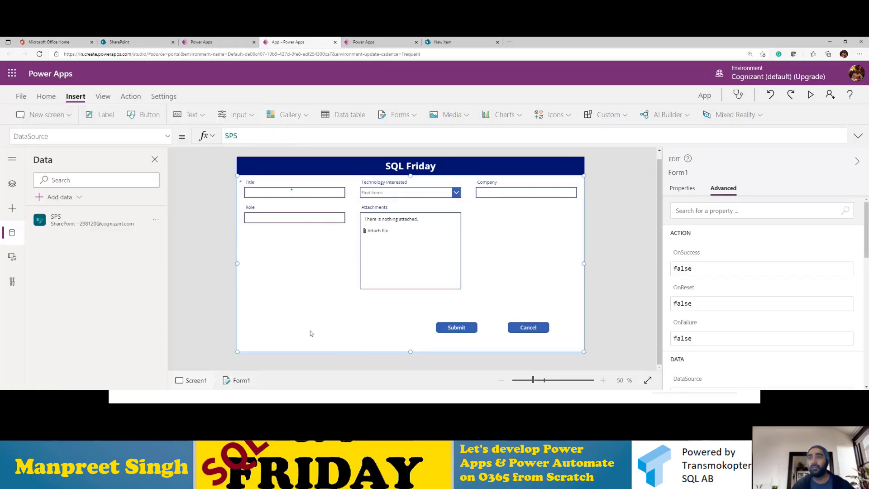
click(62, 118)
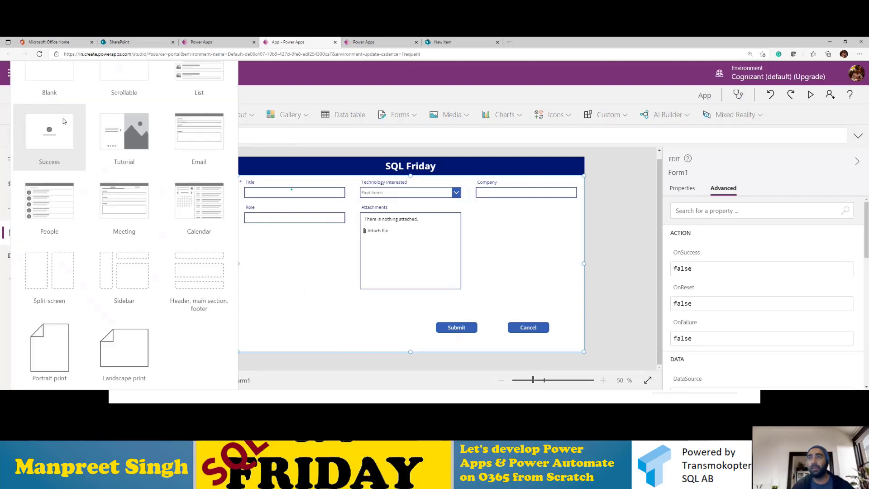
click(54, 140)
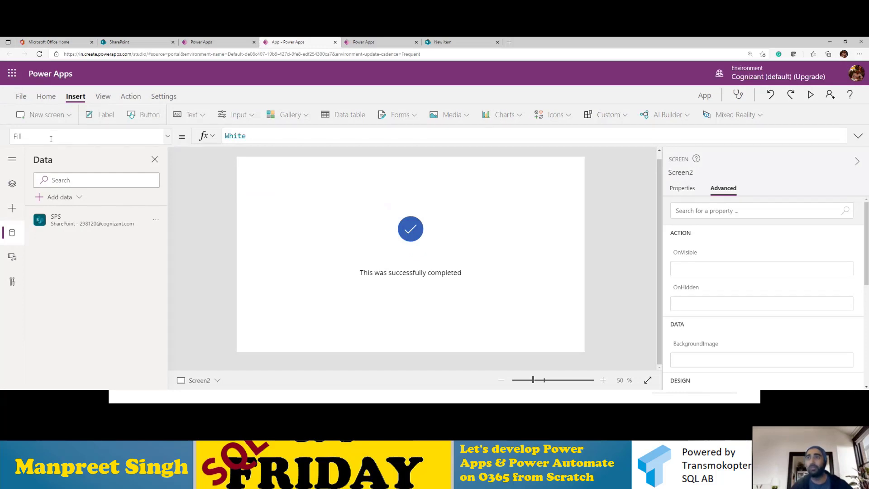
click(20, 183)
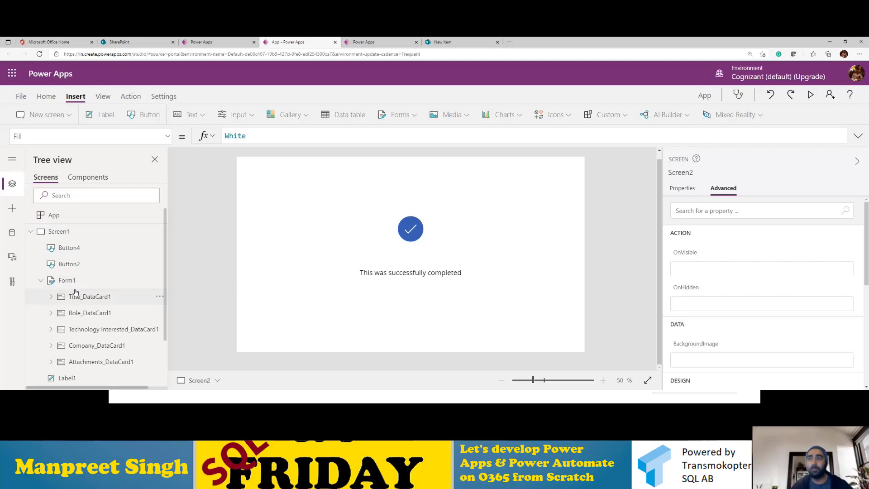
click(60, 232)
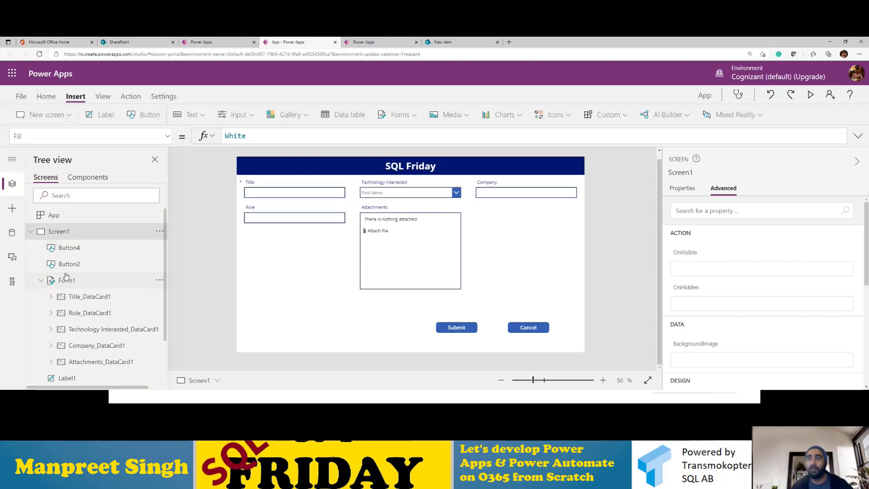
- Unlock the Title data card in Form1 and look through its advanced properties
scroll(81, 289, down, 1)
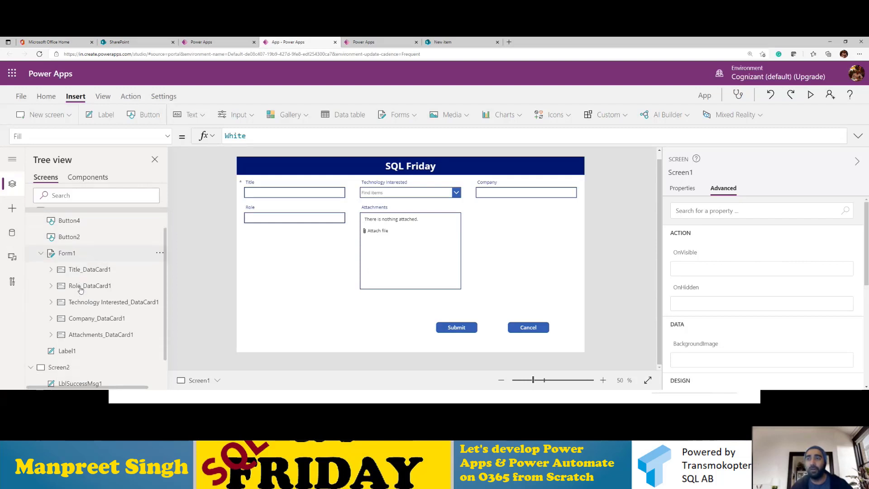
click(73, 255)
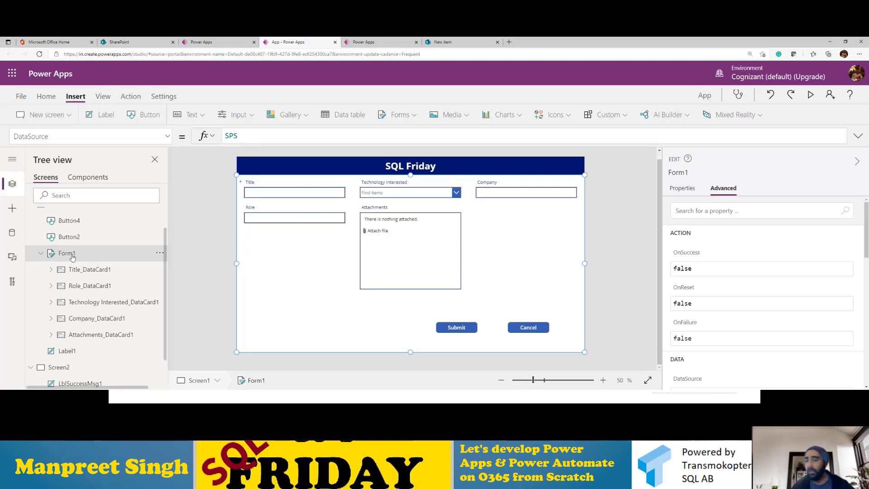
scroll(81, 274, down, 1)
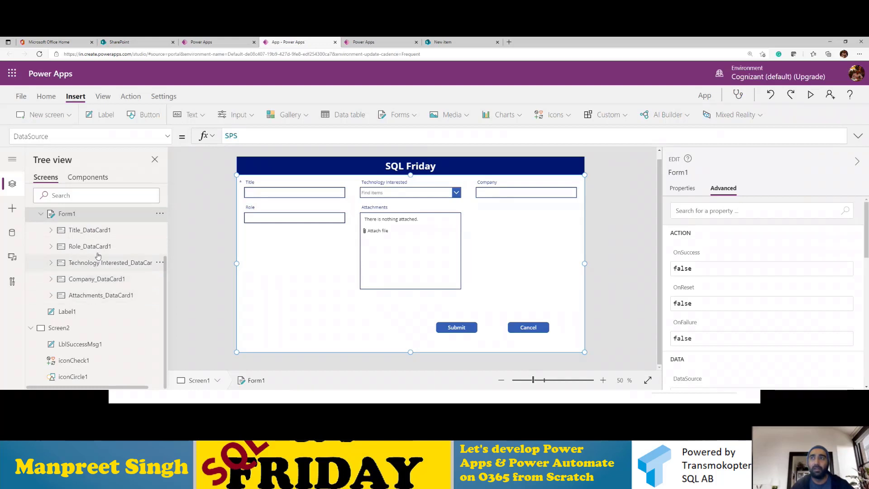
click(91, 231)
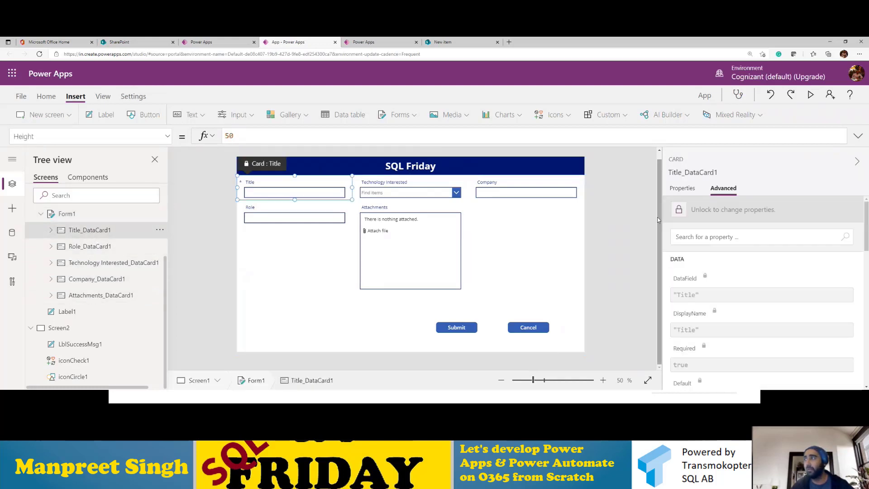
click(726, 211)
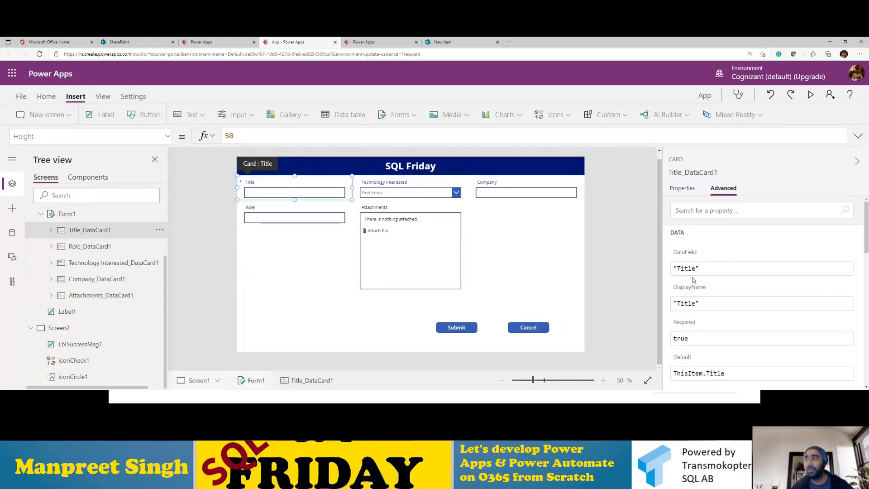
scroll(694, 290, down, 1)
scroll(691, 303, down, 3)
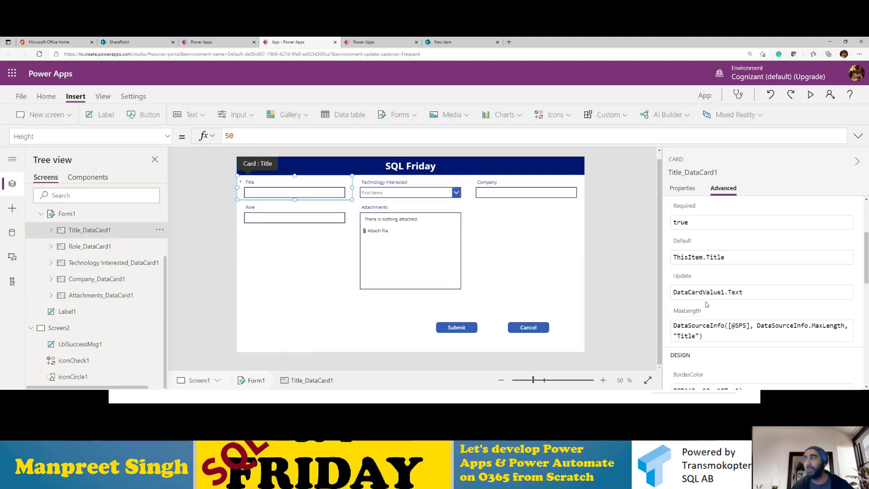
scroll(730, 297, down, 3)
scroll(730, 295, down, 6)
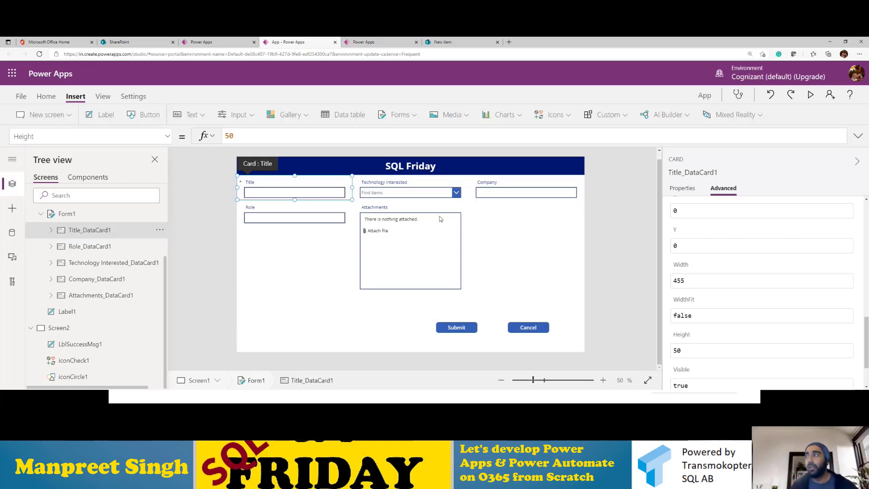
- Collapse Form1's data cards in the tree, and select the form's existing OnSuccess value for replacement
click(41, 214)
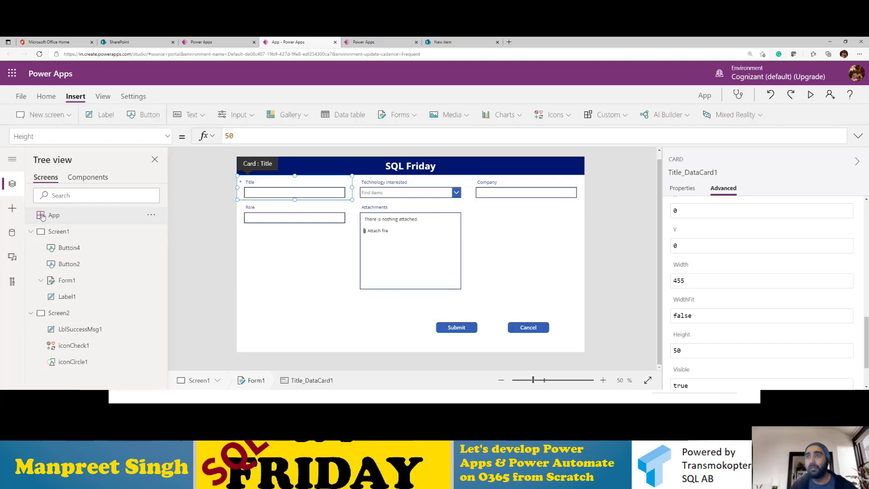
click(32, 232)
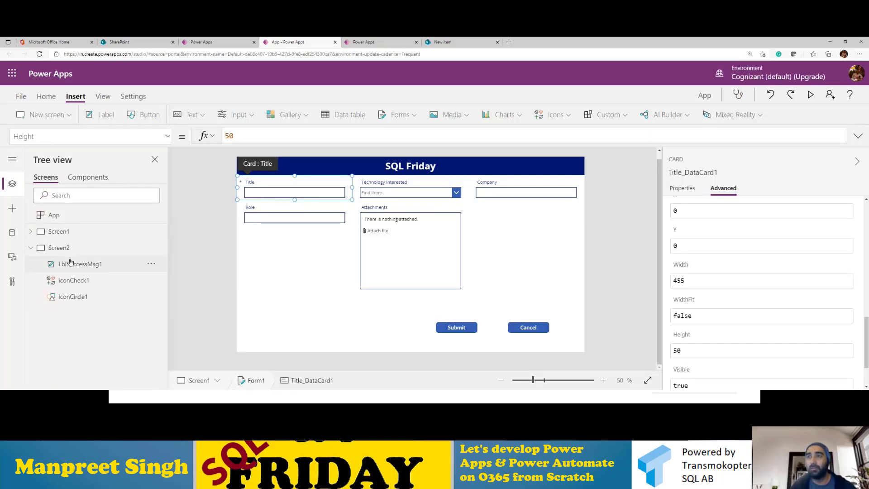
click(31, 232)
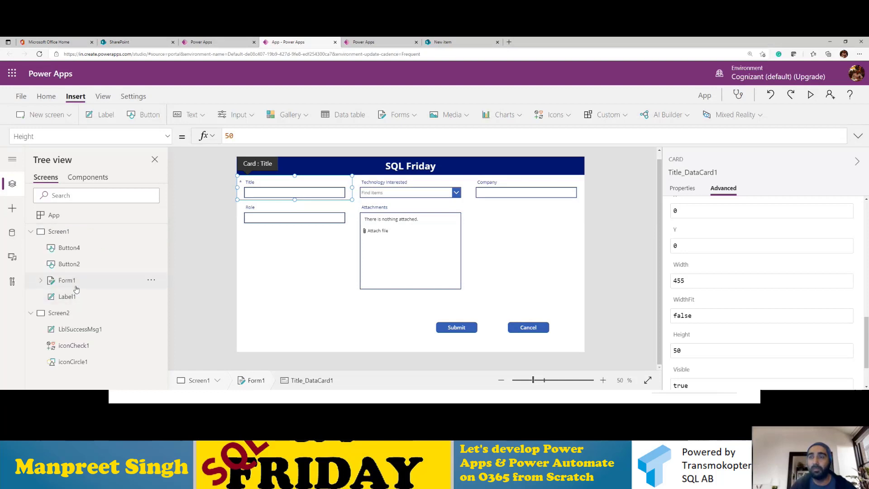
click(75, 284)
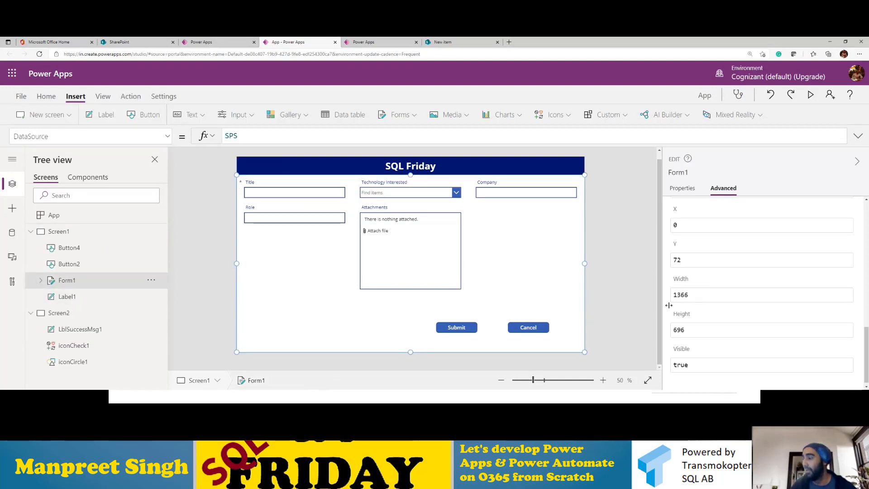
scroll(695, 345, up, 10)
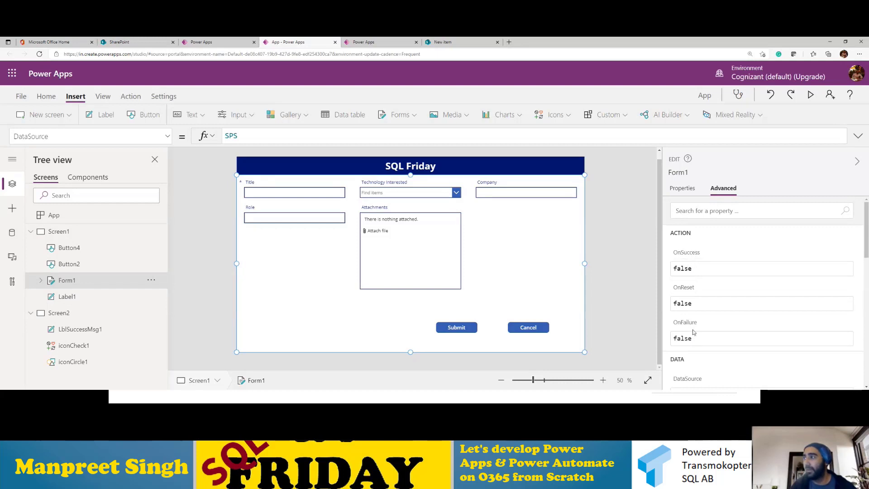
mouse_move(694, 329)
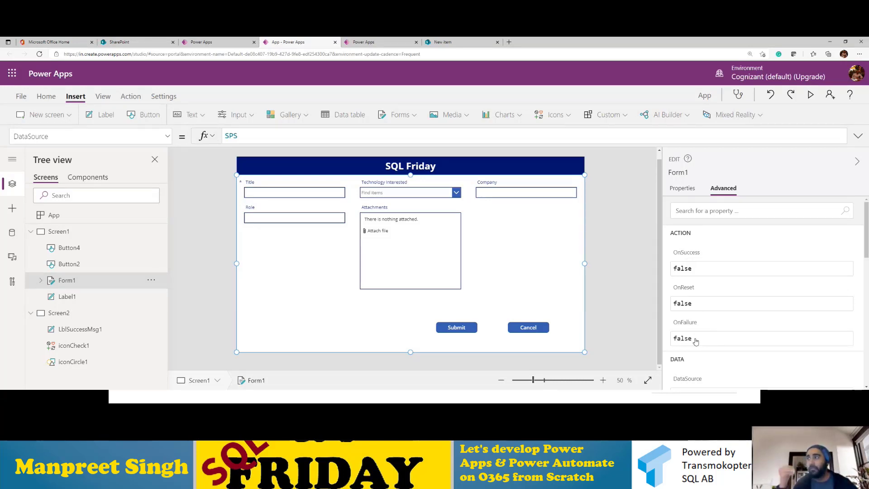
double_click(700, 271)
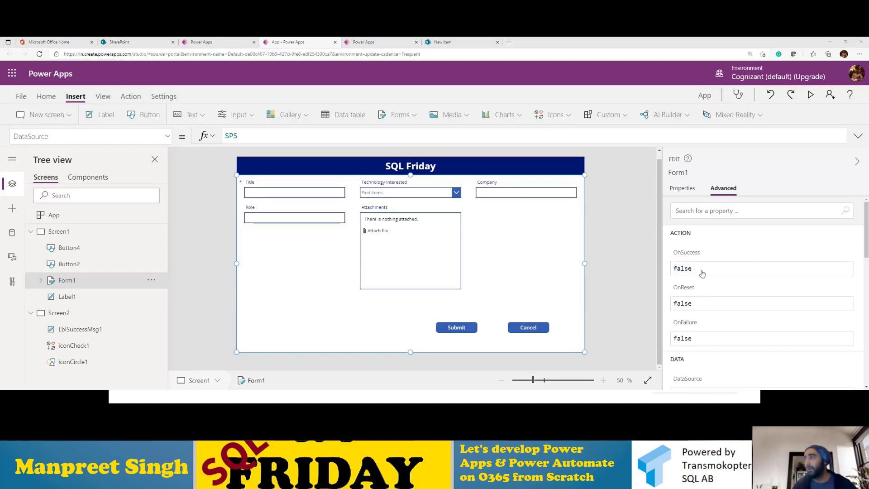
drag(702, 269, 650, 268)
text(na)
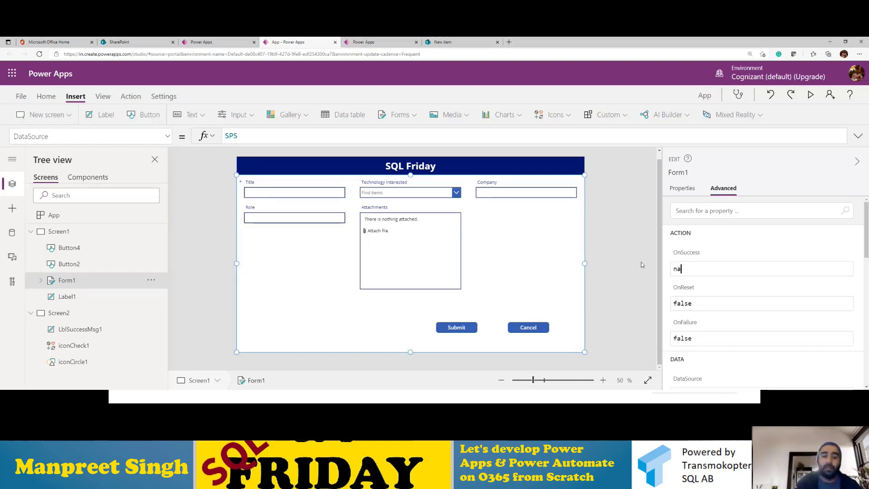
text(viga)
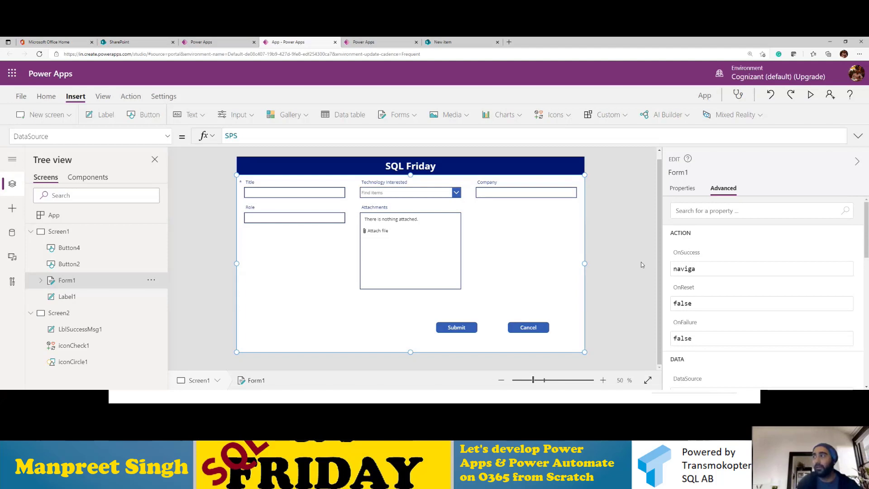
key(Home)
key(Return)
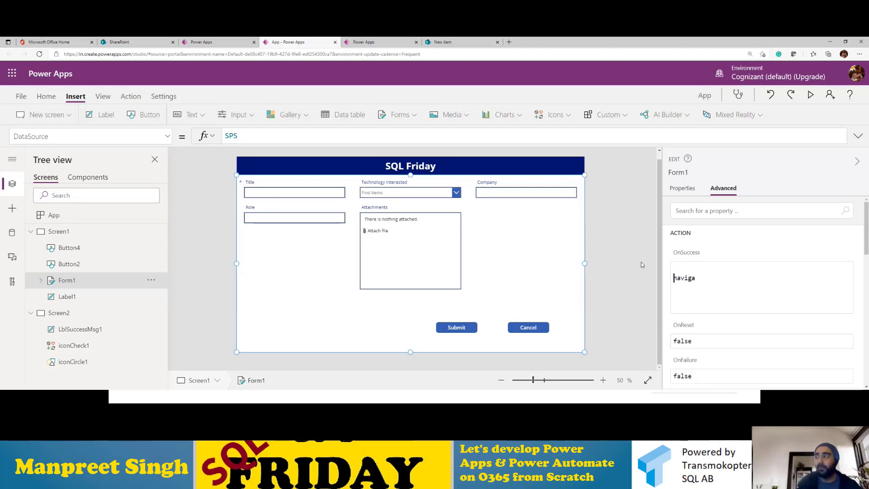
key(ctrl+a)
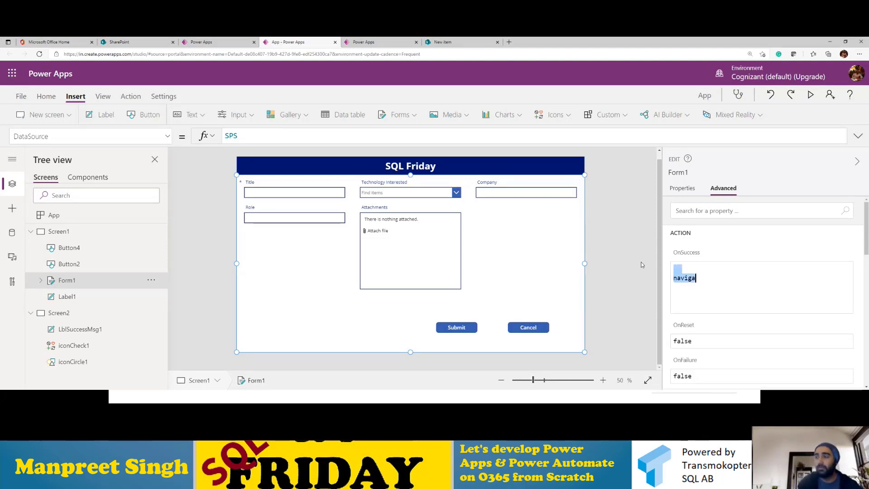
text(navig)
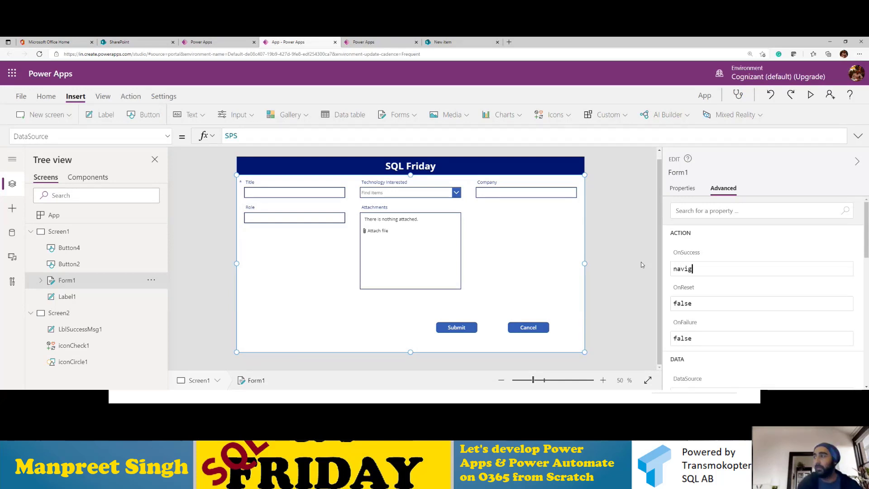
text(a)
key(BackSpace)
key(BackSpace)
key(BackSpace)
key(BackSpace)
key(BackSpace)
key(BackSpace)
- Set Form1's OnSuccess action to Navigate(Screen2,ScreenTransition.Cover)
text(N)
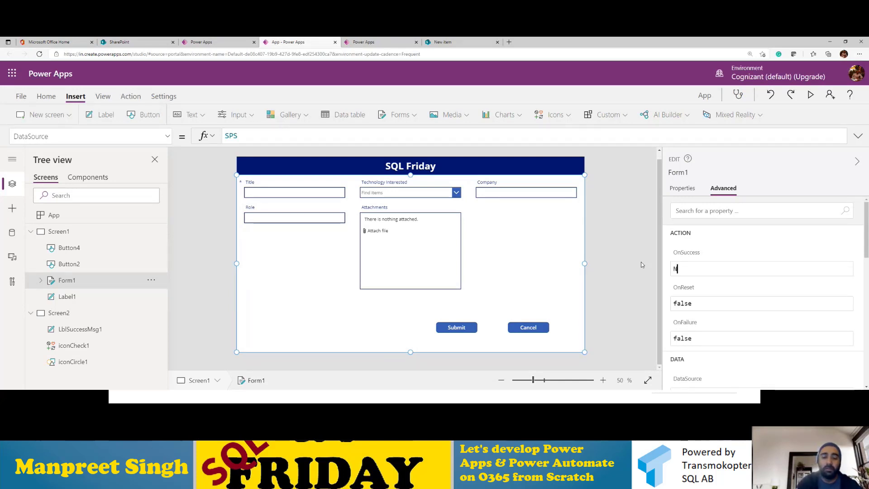
text(avigate)
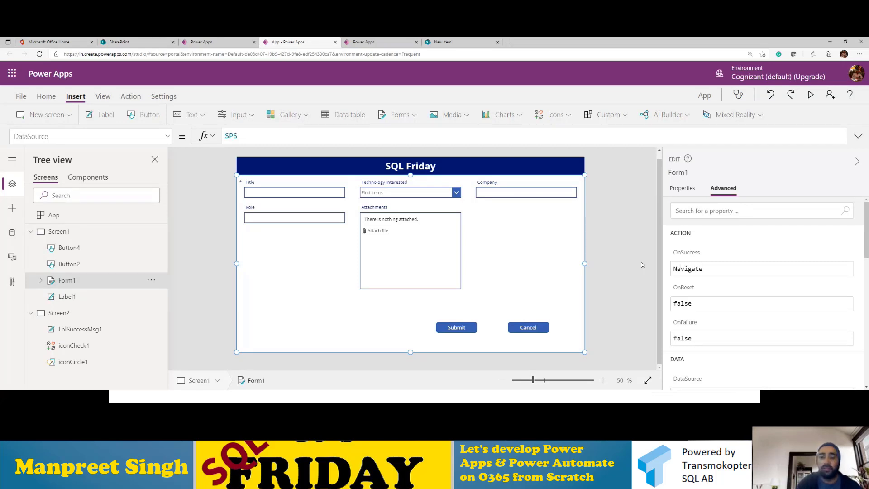
text((Screen)
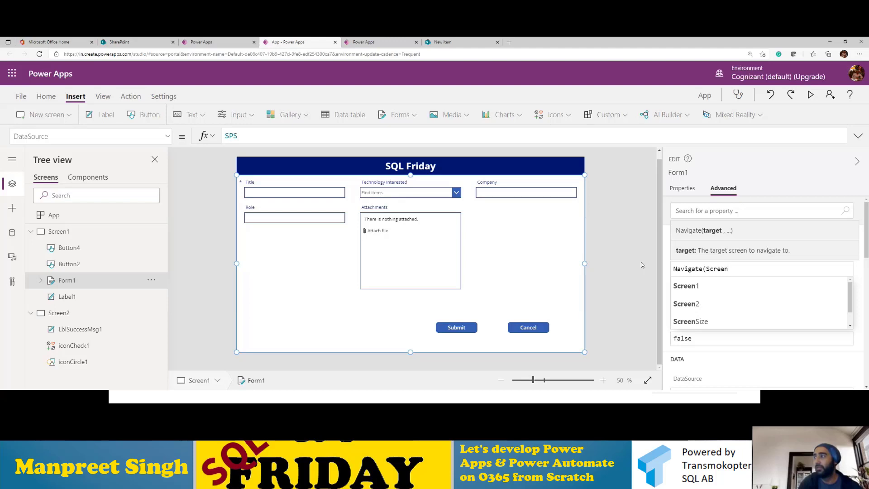
key(Down)
key(Down)
key(Tab)
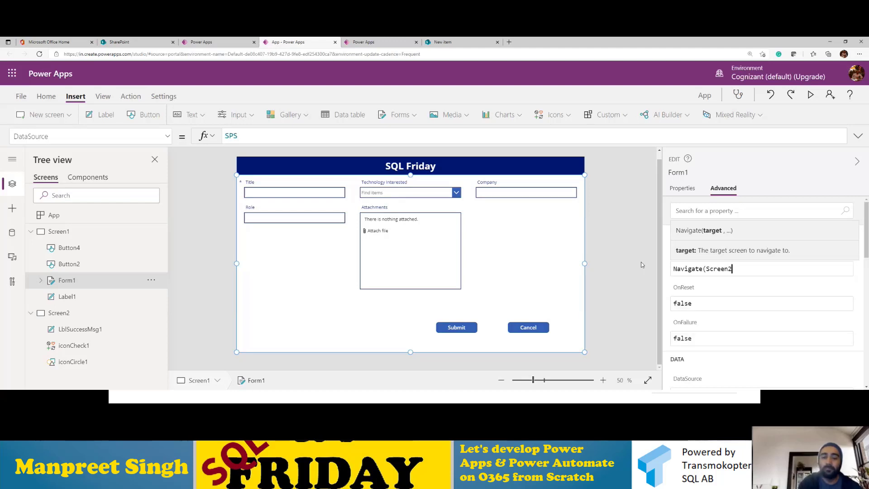
text(,scree)
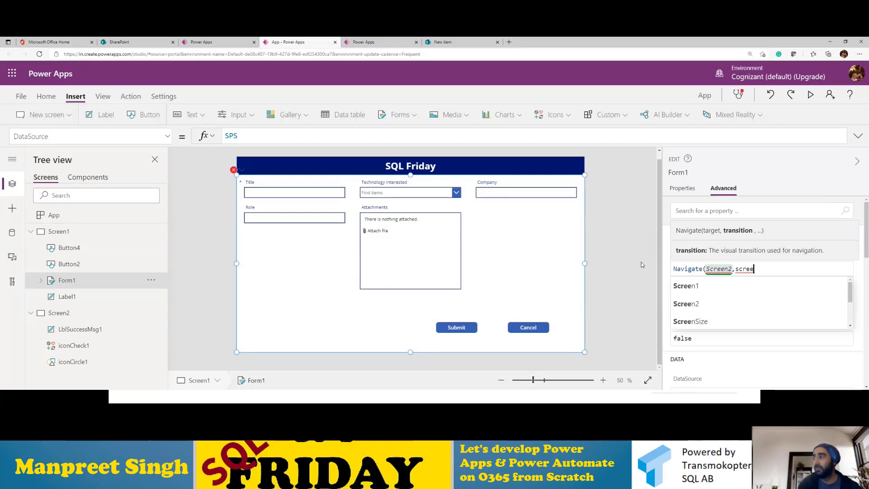
text(r)
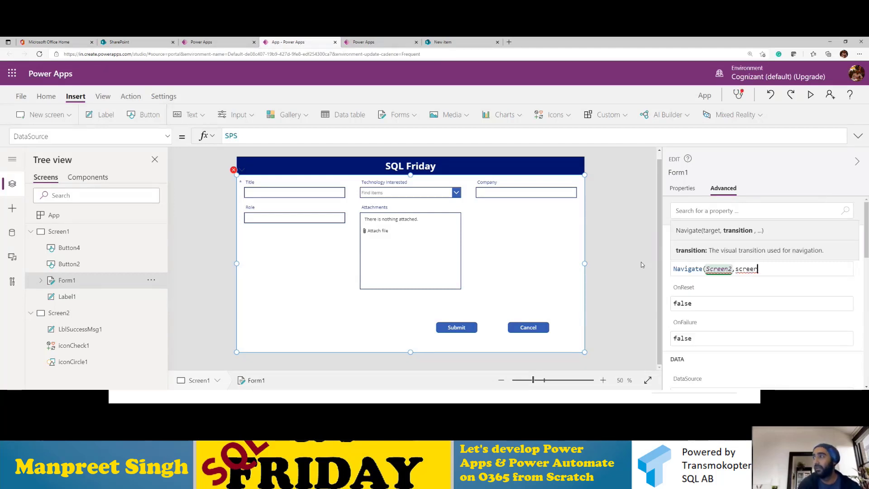
key(BackSpace)
text(n)
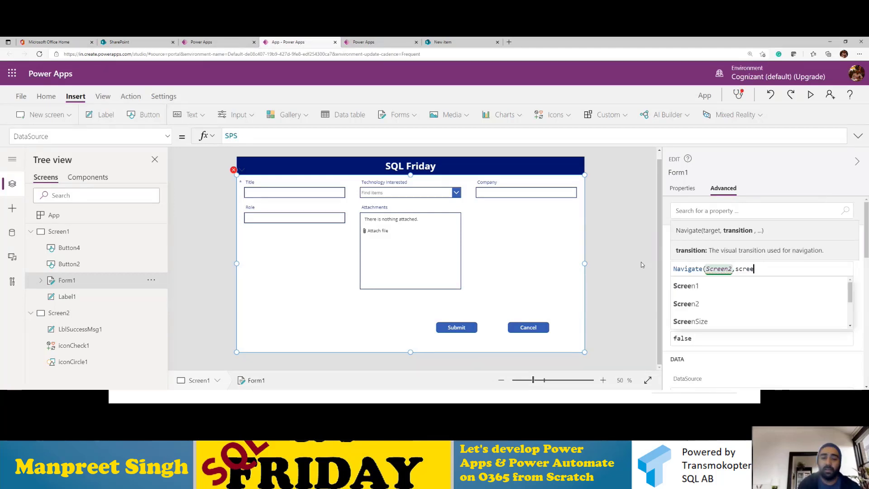
text(tra)
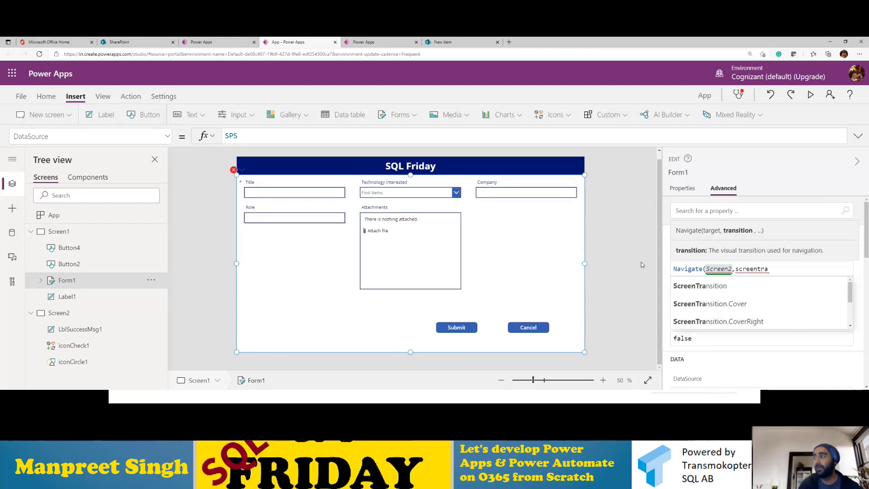
key(Down)
key(Tab)
text())
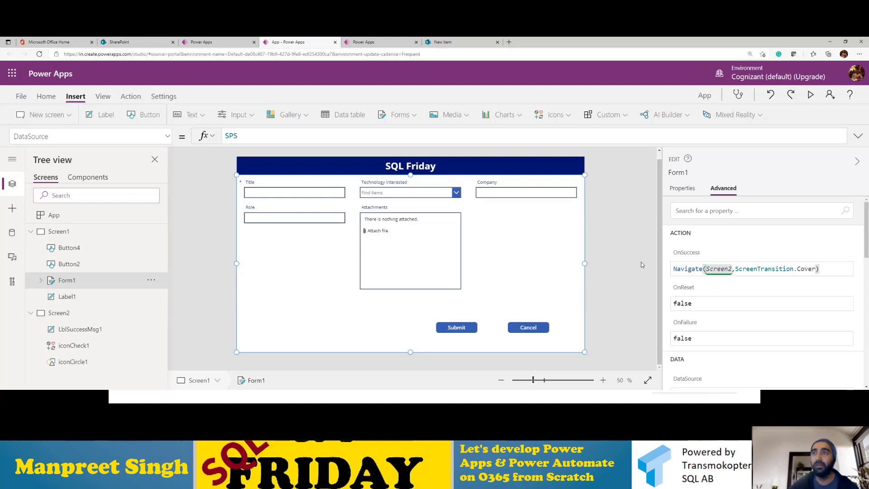
- Copy the Cancel button from Screen1 to Screen2 and place it centred below the success message
click(79, 314)
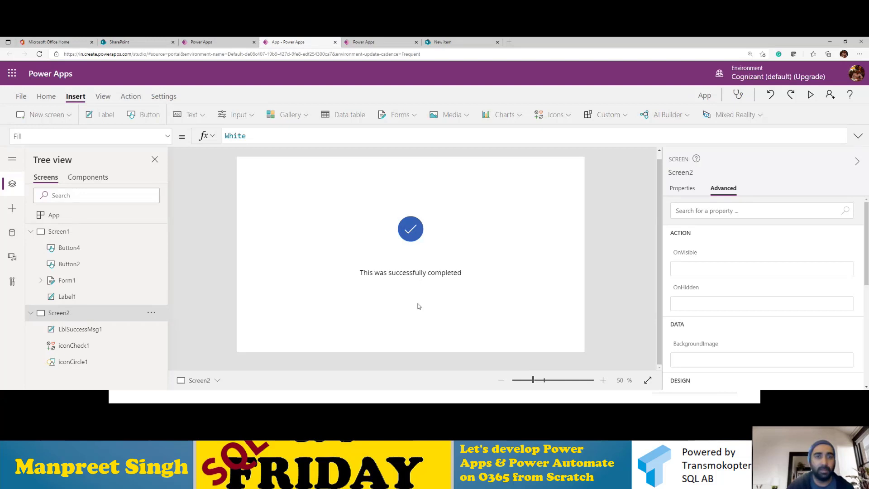
click(68, 280)
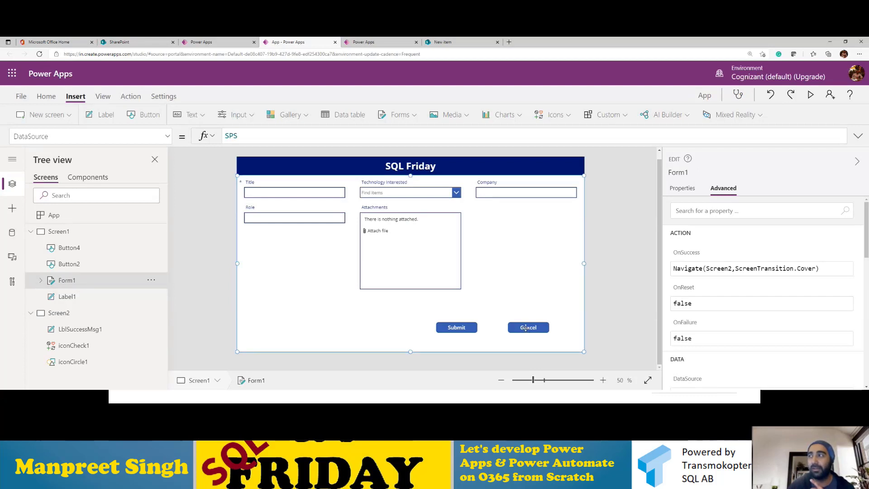
click(525, 328)
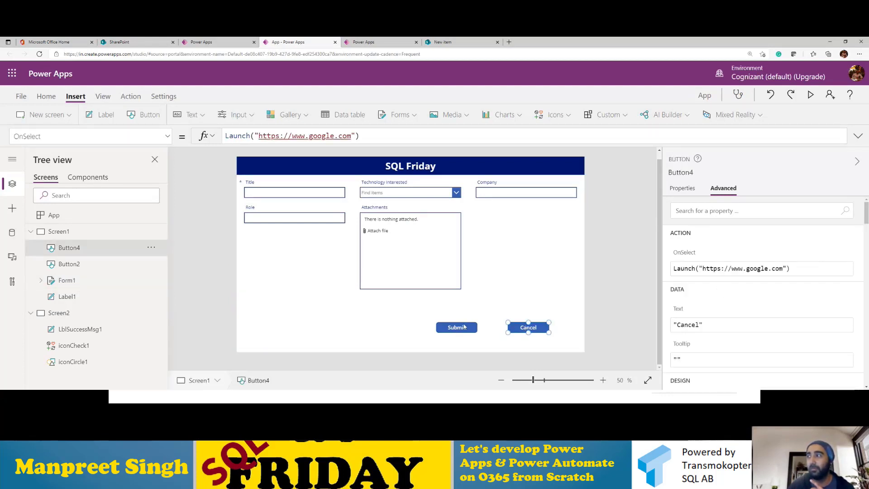
right_click(524, 326)
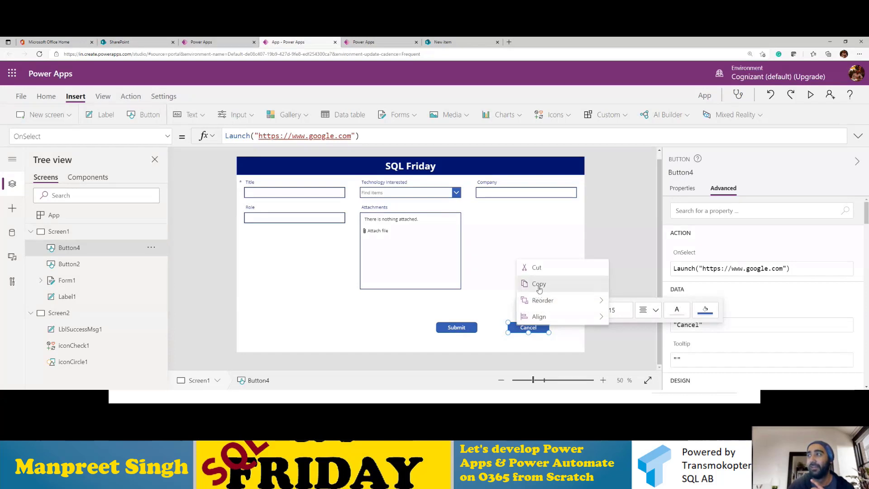
click(538, 285)
click(69, 315)
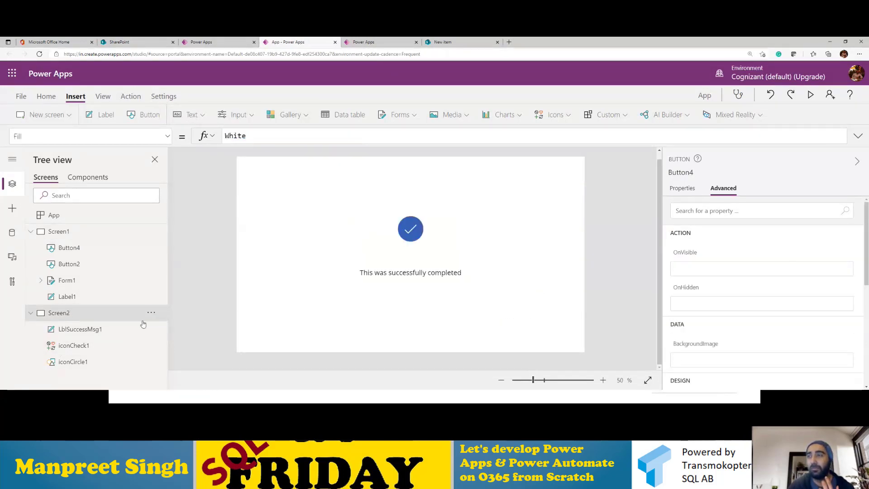
right_click(397, 317)
click(410, 328)
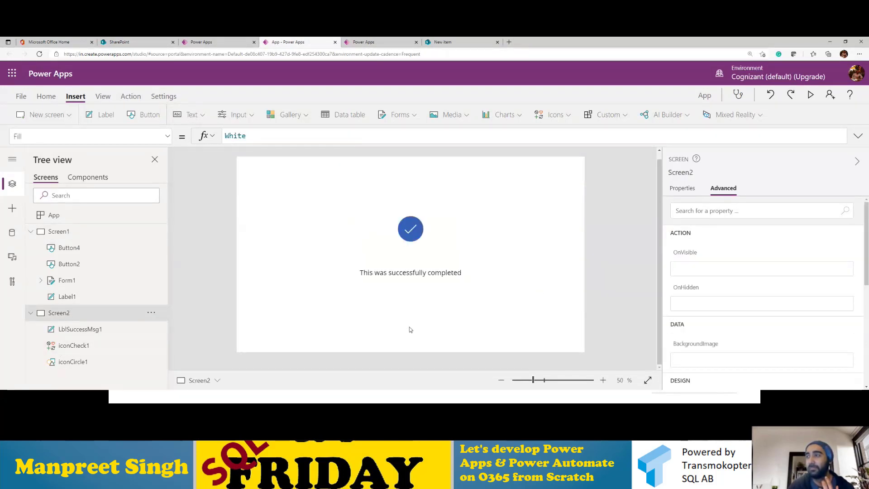
drag(528, 325, 409, 312)
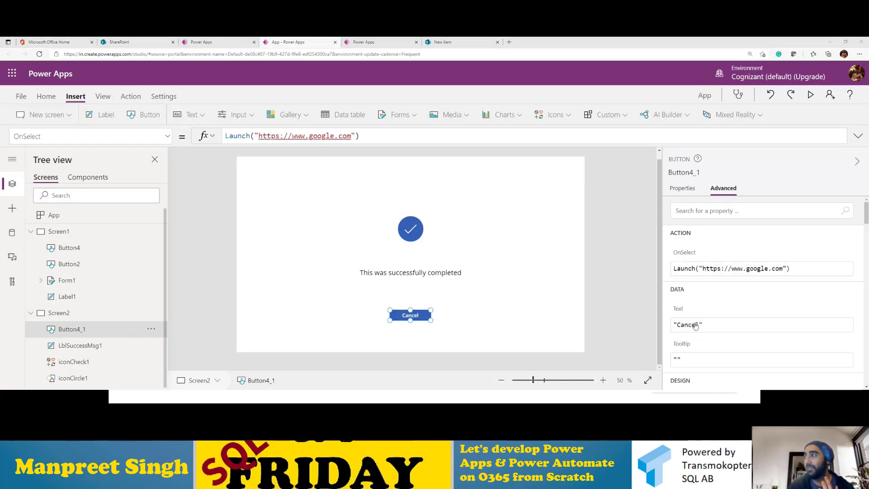
- Change the text of the copied button on Screen2 to "Close"
drag(680, 325, 700, 324)
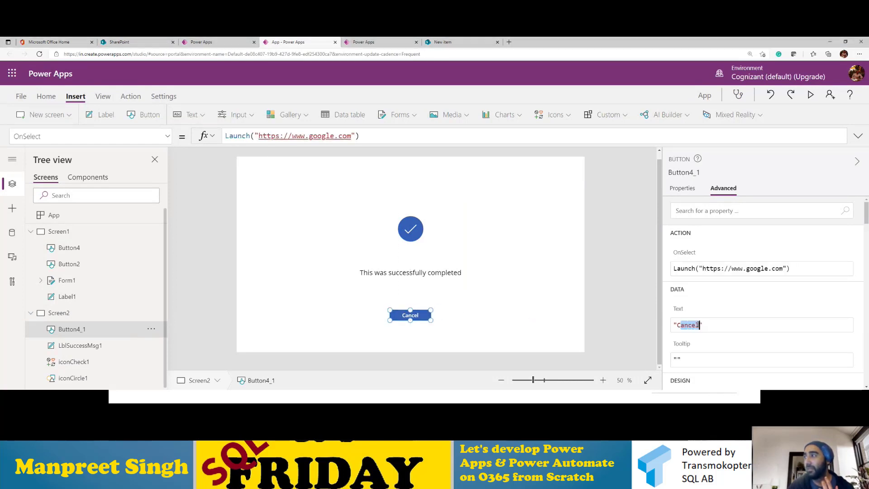
text(lose)
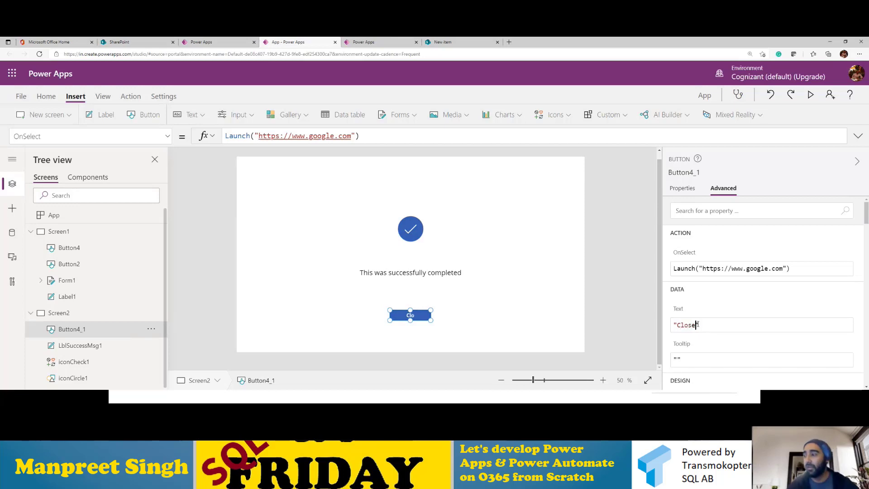
click(556, 317)
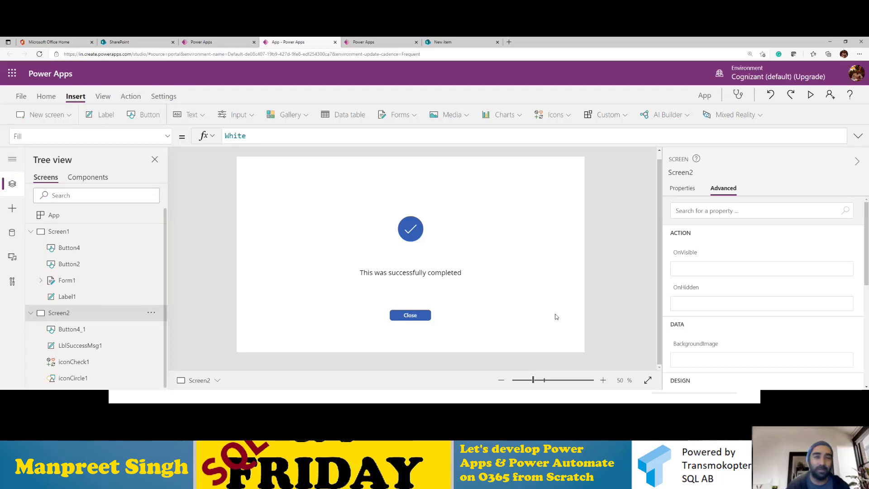
- Save the app to the cloud under the name "SQL Friday Demo"
click(18, 95)
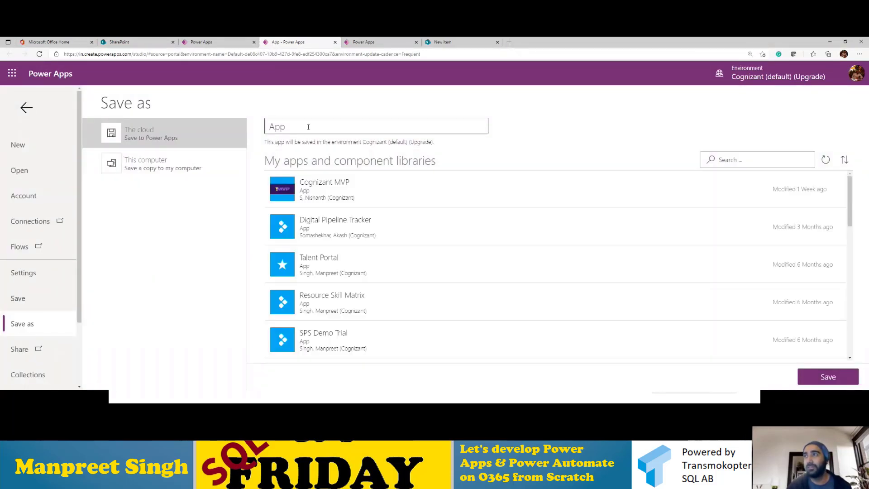
drag(290, 126, 270, 126)
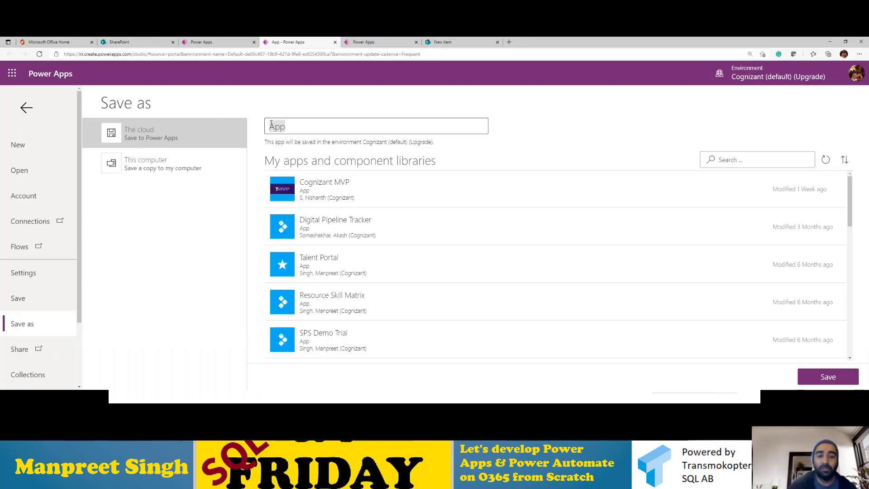
text(SQL Friday)
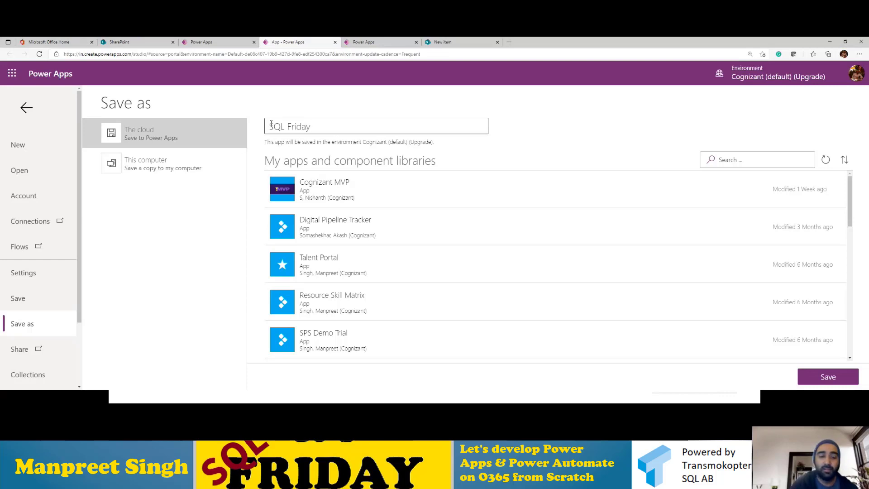
text( d)
key(BackSpace)
text(Demo)
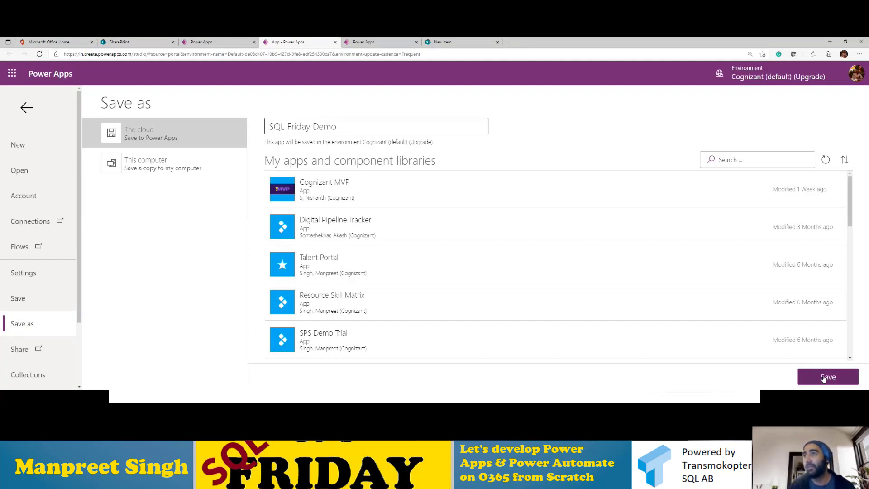
click(824, 377)
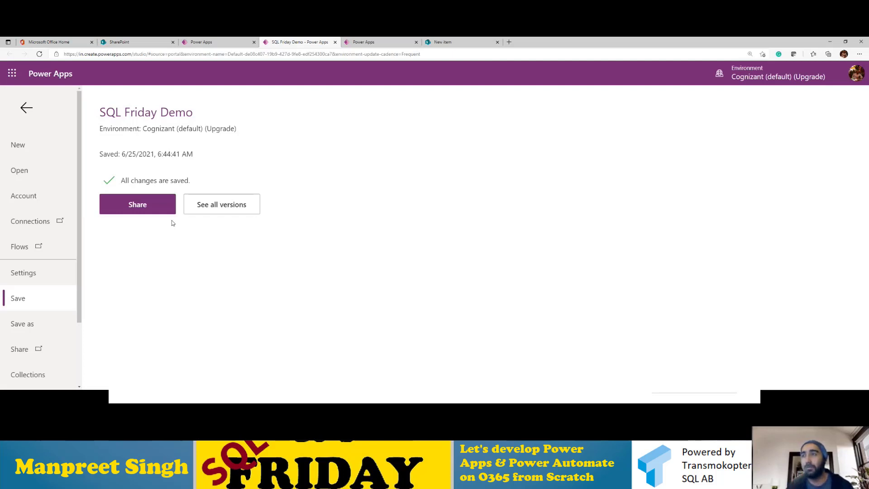
- Look at the sharing options for adding people to the SQL Friday Demo app, and return to editing Screen2
click(145, 209)
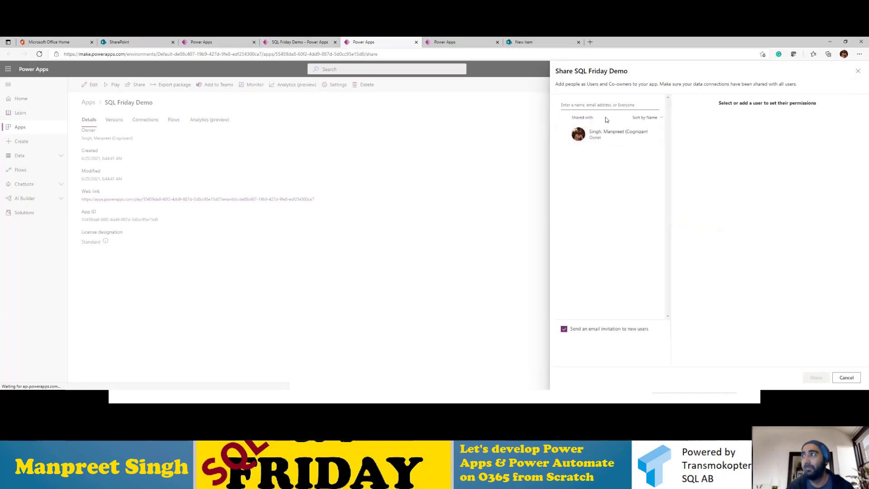
click(603, 105)
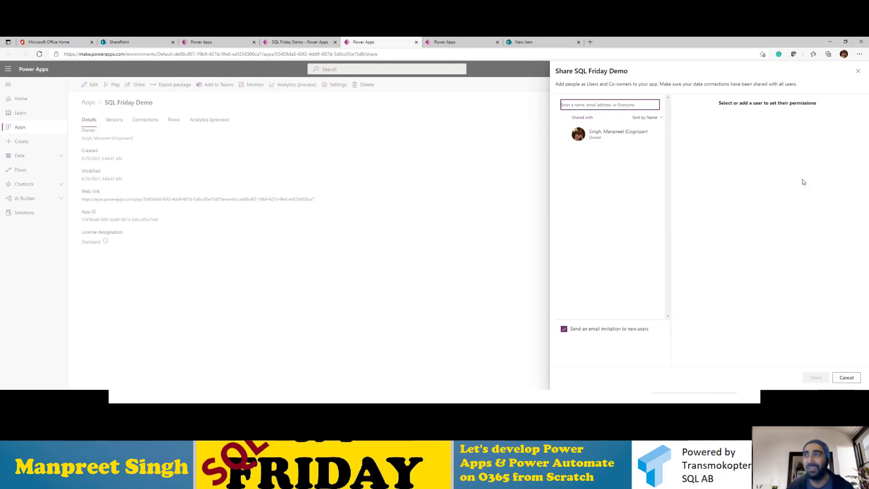
click(297, 42)
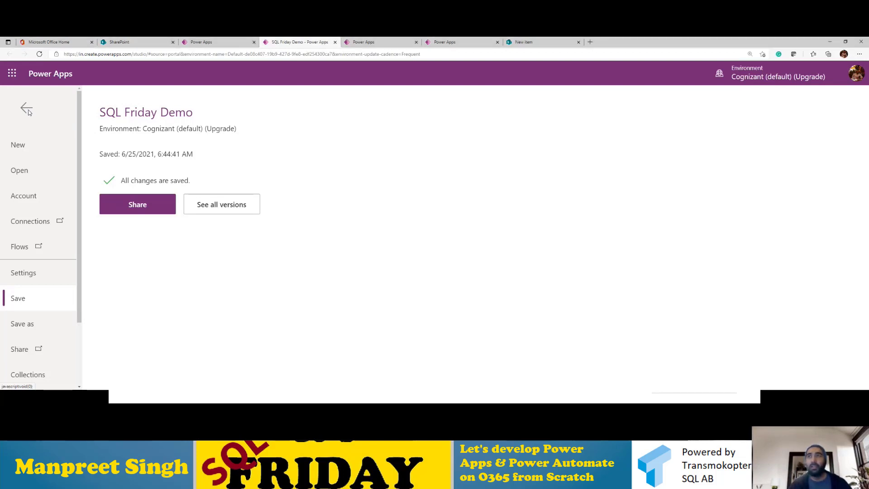
click(26, 109)
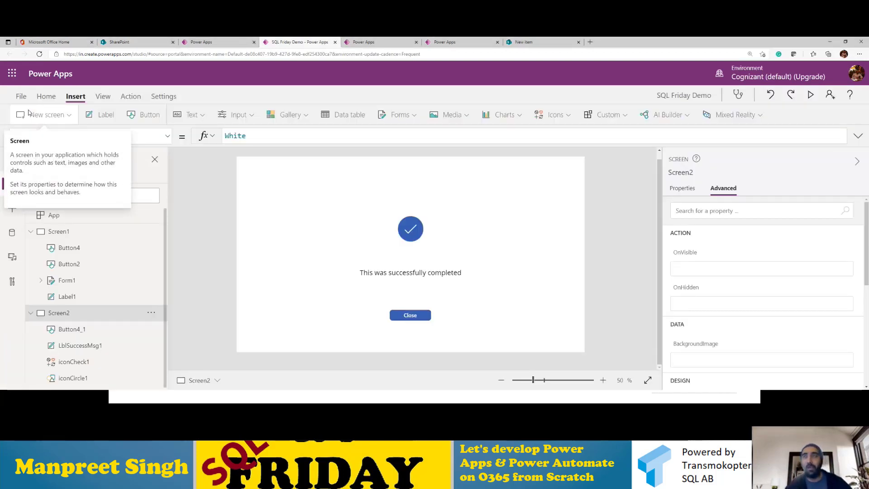
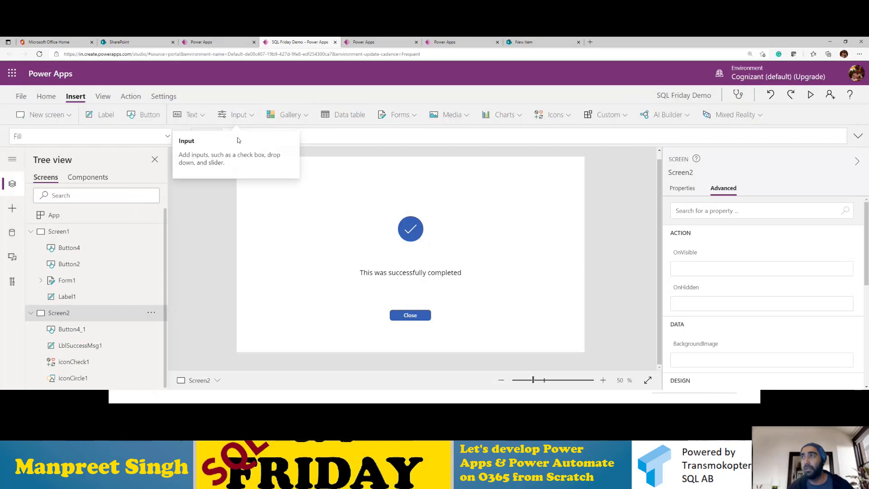
- Insert a vertical gallery on Screen2, look through its sample items, and dismiss the data source selection
click(302, 117)
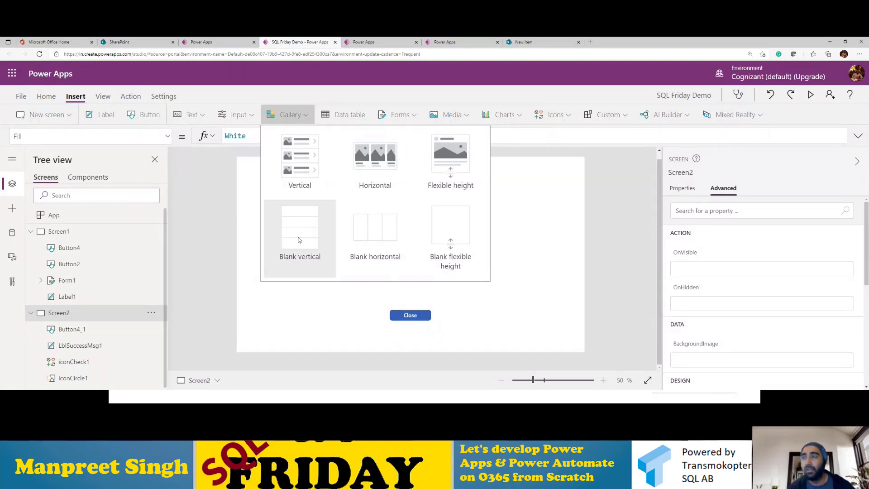
click(300, 164)
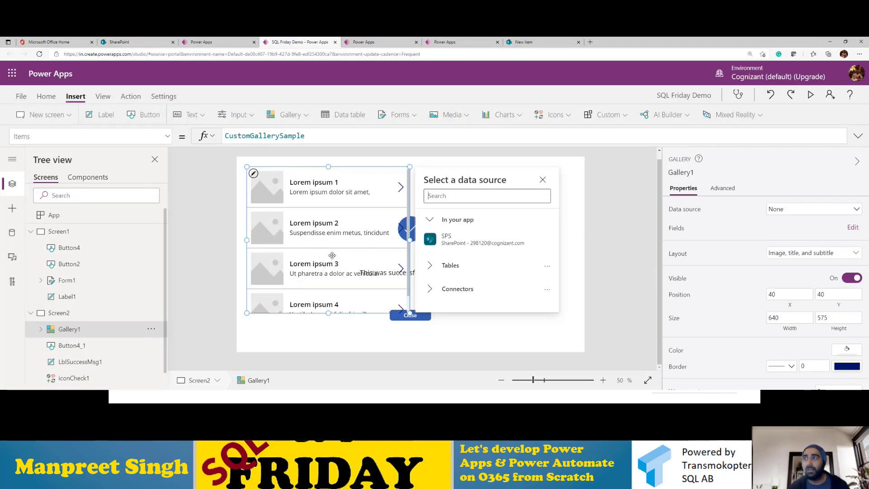
scroll(330, 253, down, 1)
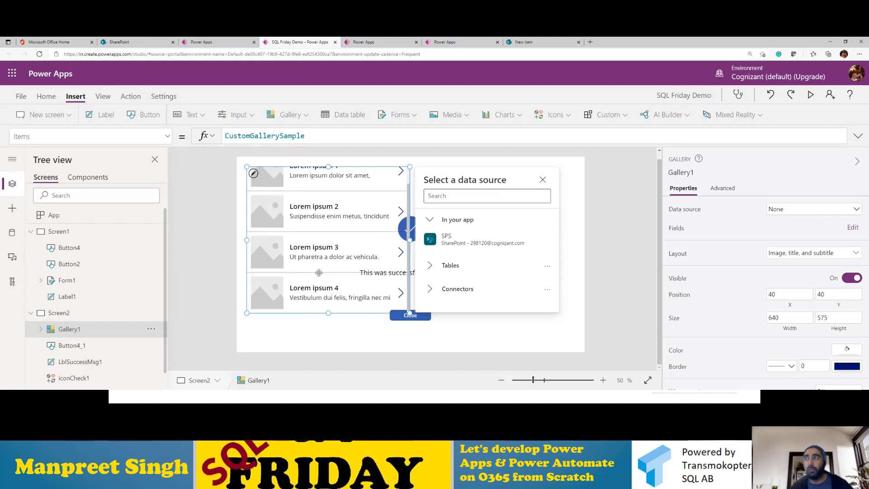
scroll(318, 273, up, 1)
scroll(319, 272, up, 2)
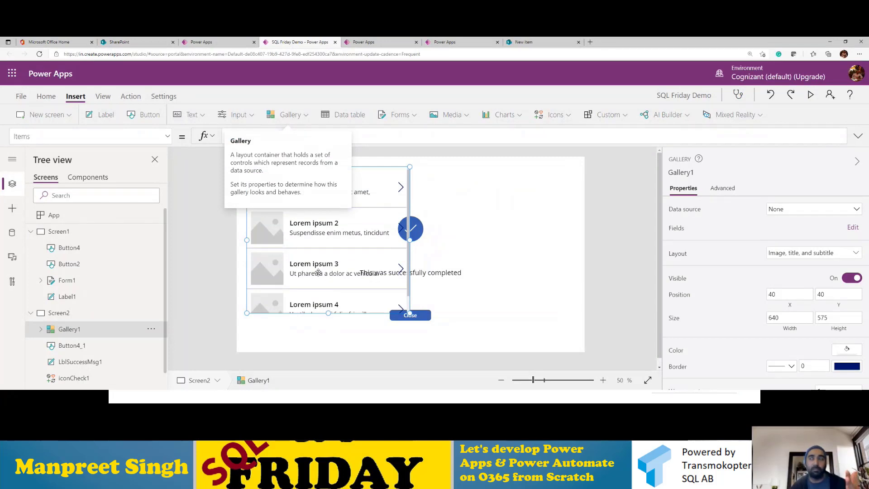
click(392, 170)
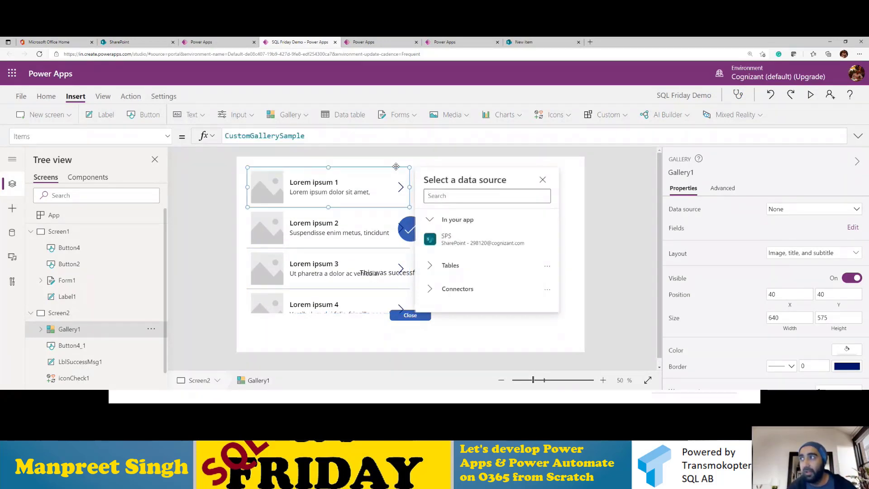
click(543, 179)
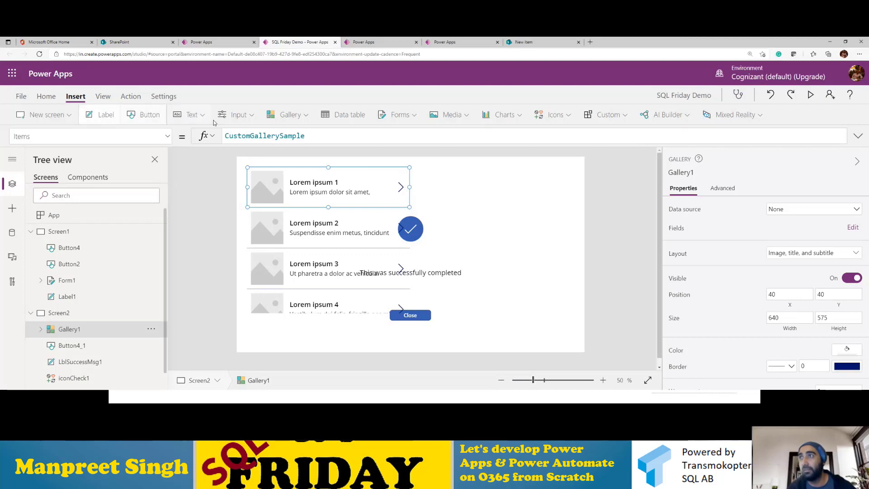
- Try adding a text input inside the gallery's item template, and undo both its move and its insertion
click(251, 116)
click(246, 154)
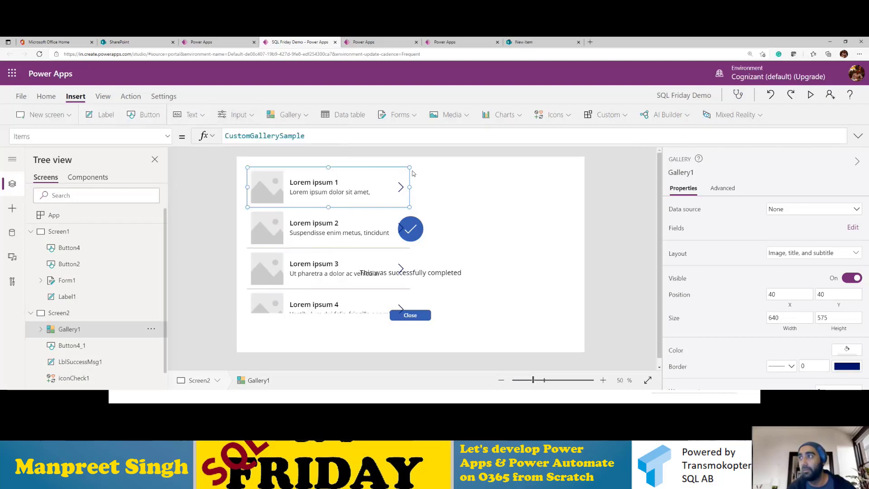
drag(303, 181, 375, 175)
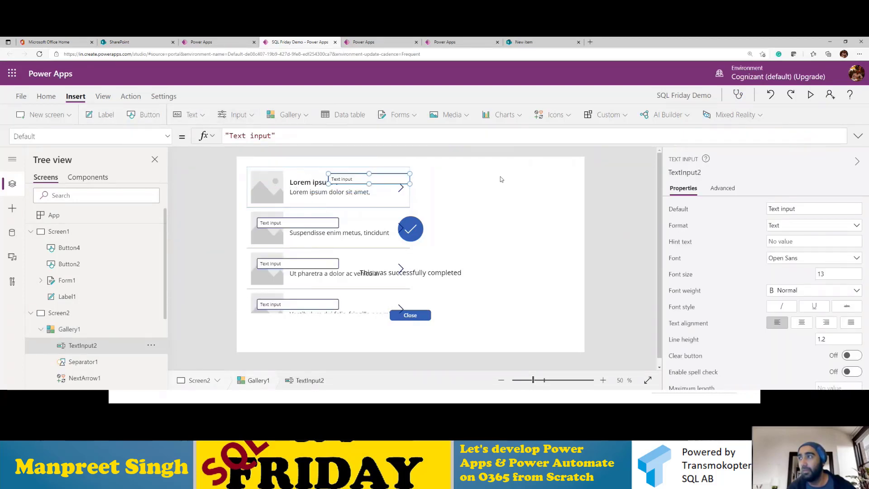
click(444, 176)
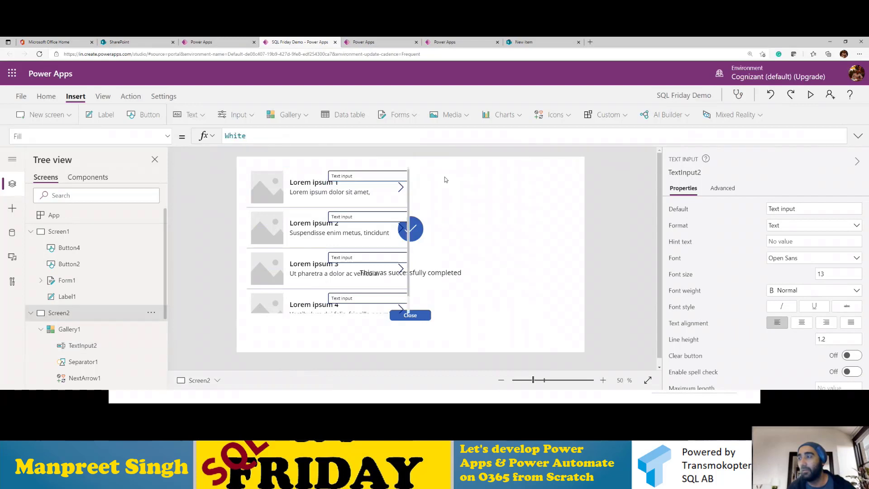
key(ctrl+z)
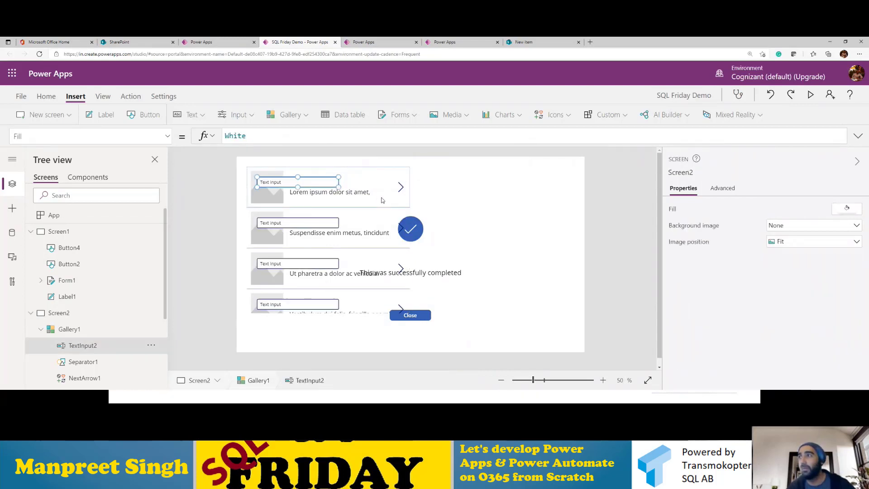
click(456, 176)
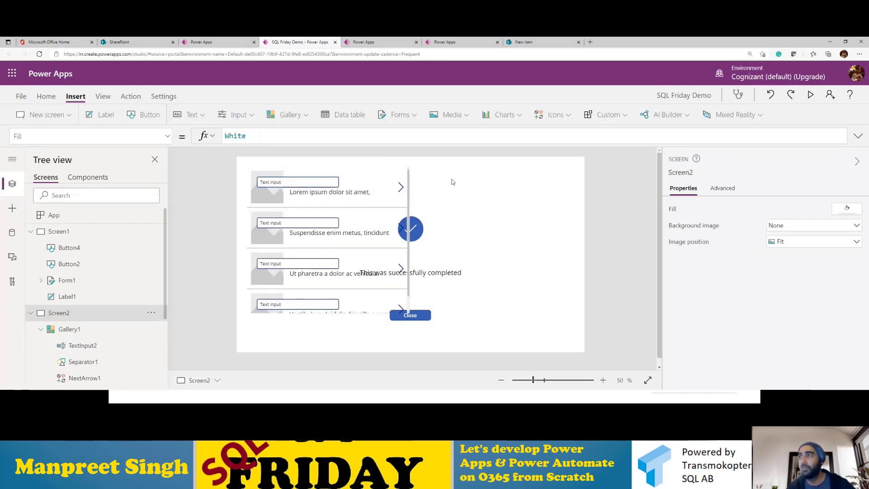
key(ctrl+z)
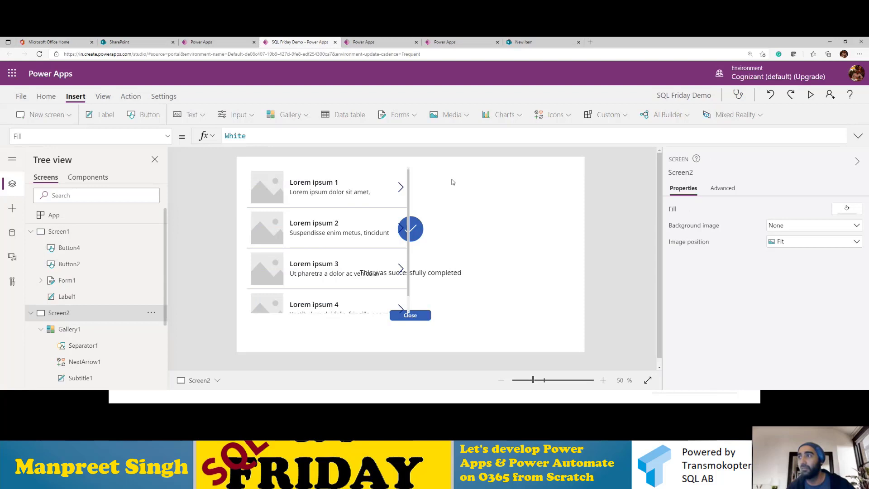
- Move the gallery down on Screen2 to about X 16, Y 166 to free space above it
click(414, 317)
click(467, 219)
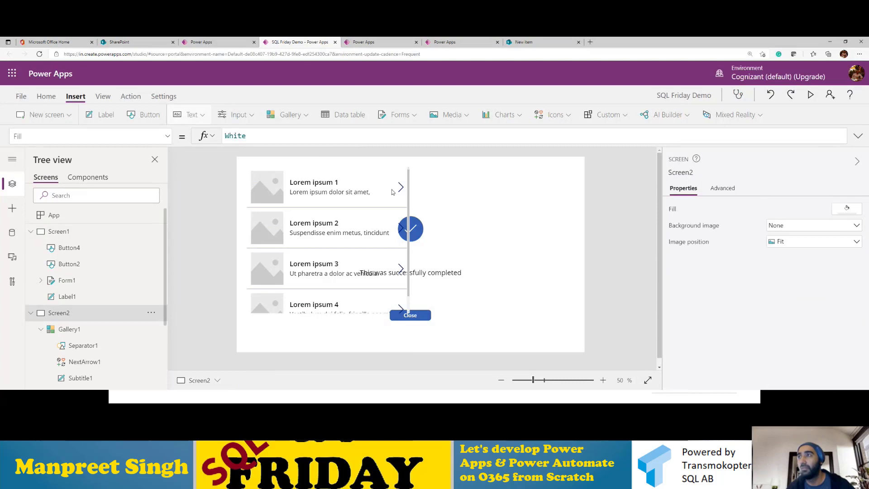
click(292, 197)
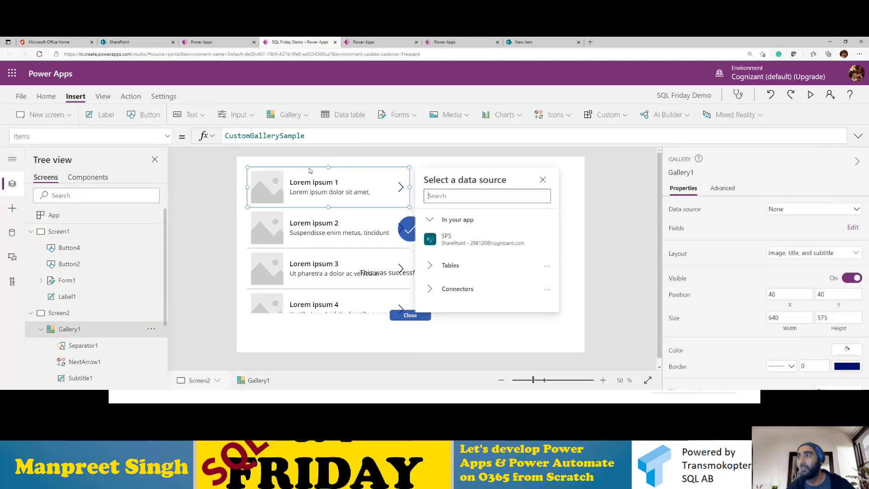
drag(308, 171, 305, 190)
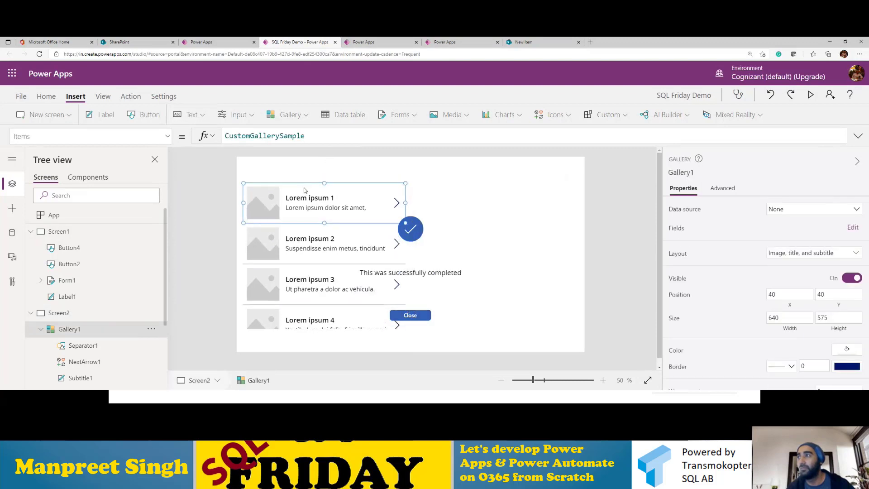
- Insert a text input directly on Screen2, outside the gallery, and place it in the upper-right area of the app screen
click(498, 162)
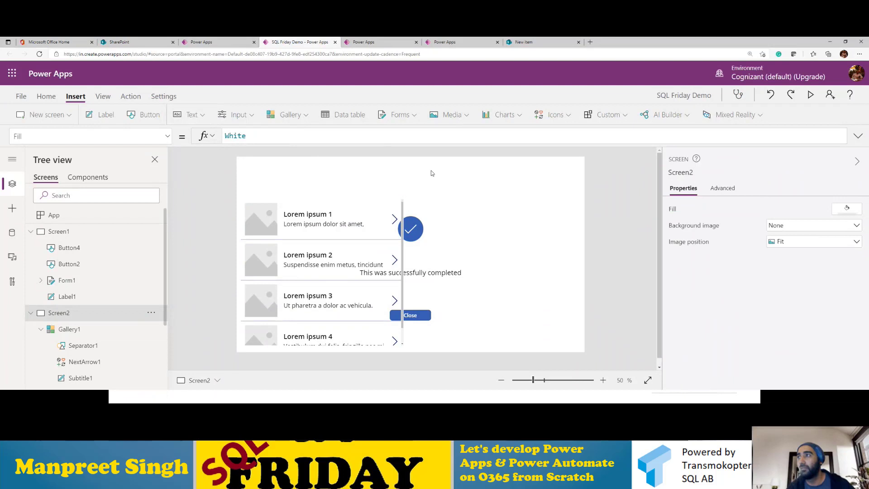
click(190, 115)
click(205, 155)
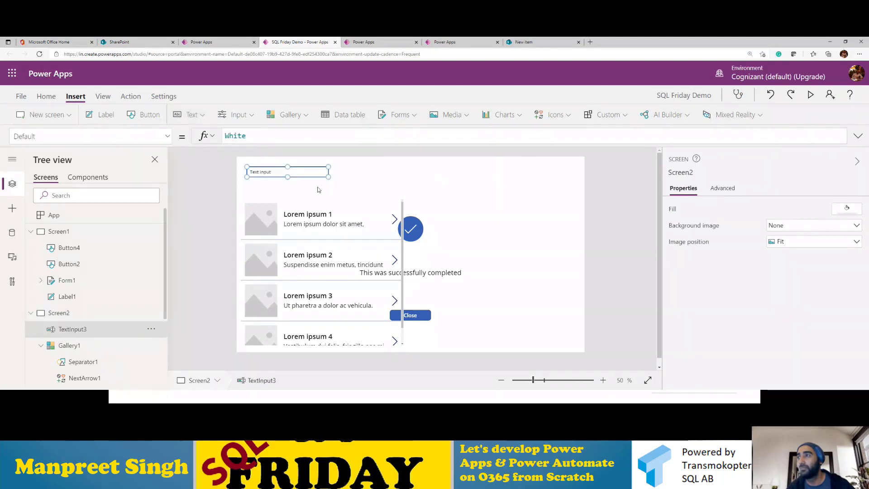
drag(307, 168, 517, 178)
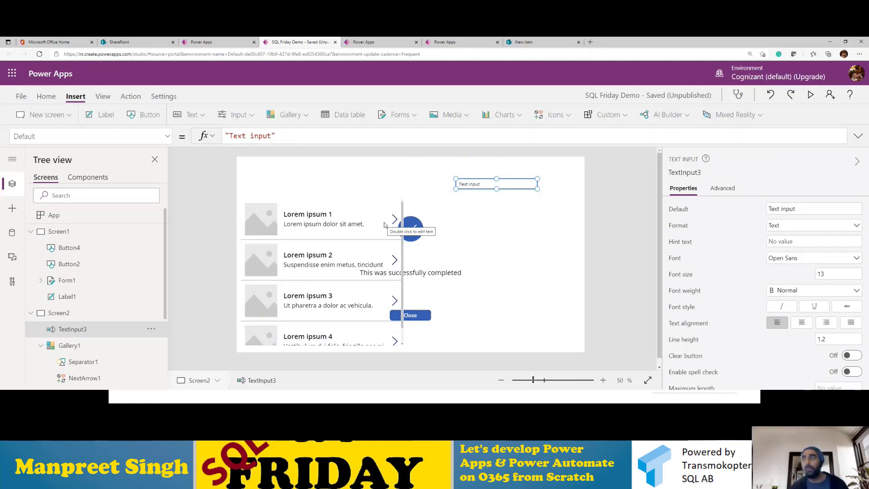
- Delete the gallery from Screen2 and select the text input
click(324, 215)
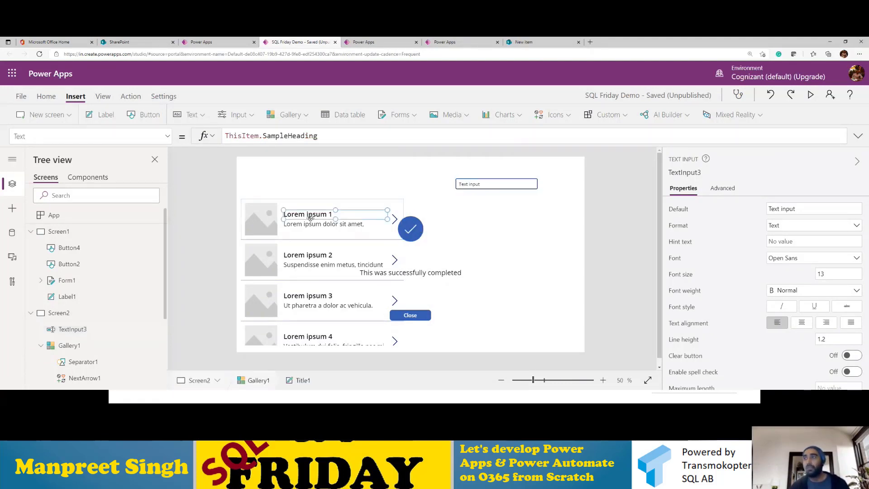
click(404, 206)
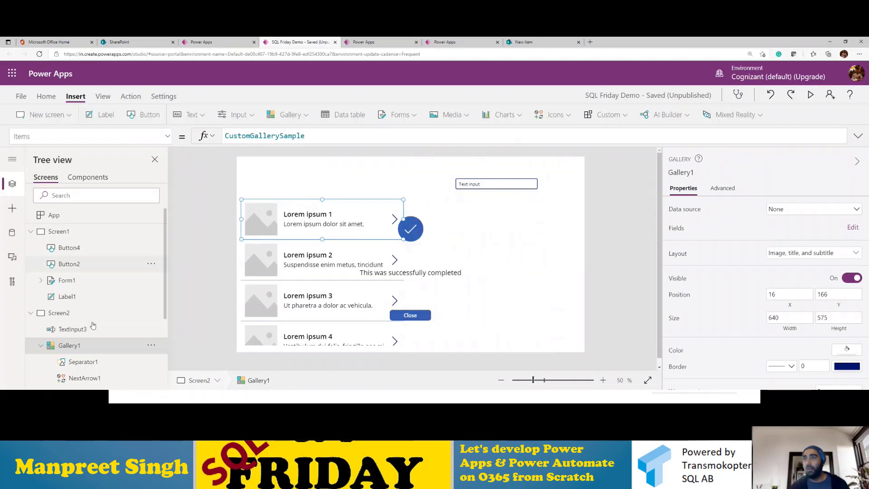
click(151, 345)
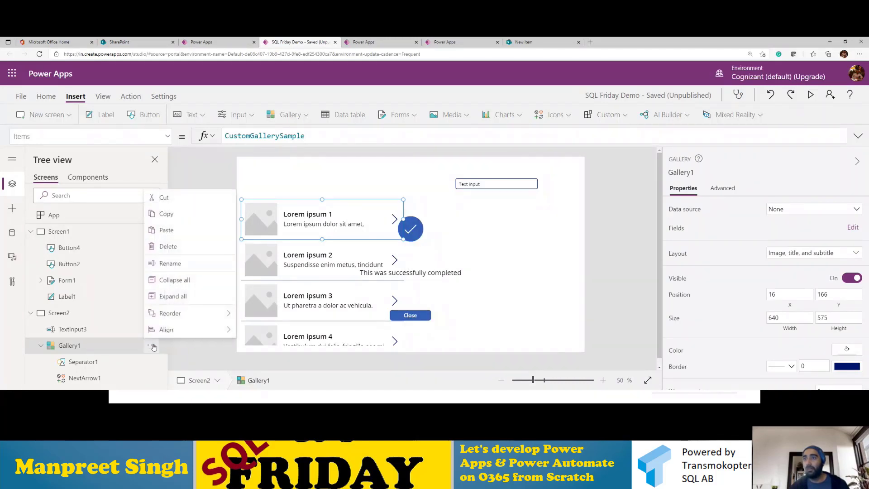
click(178, 247)
click(478, 184)
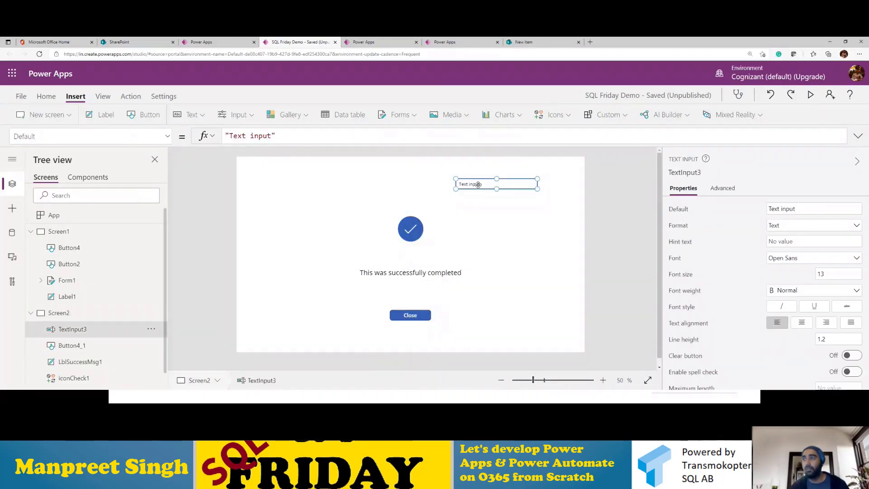
- Delete the text input from Screen2
key(Delete)
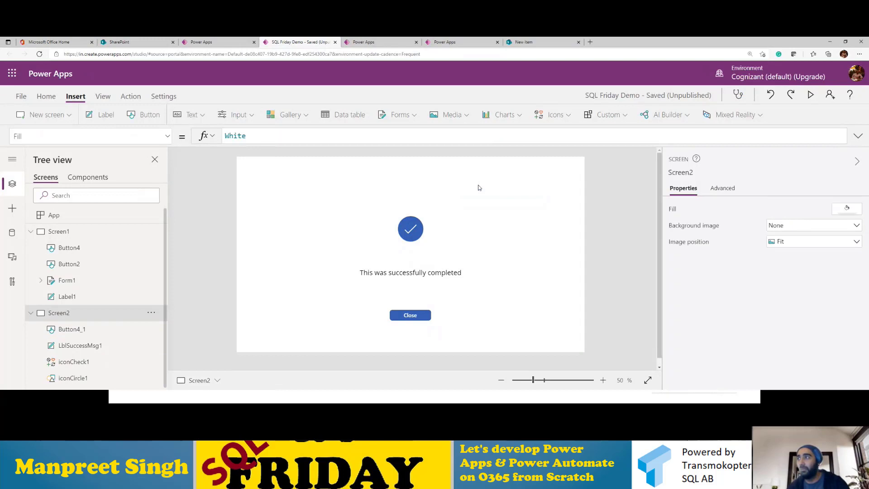
- Examine the properties of Form1 on Screen1, including the available default mode options
click(105, 280)
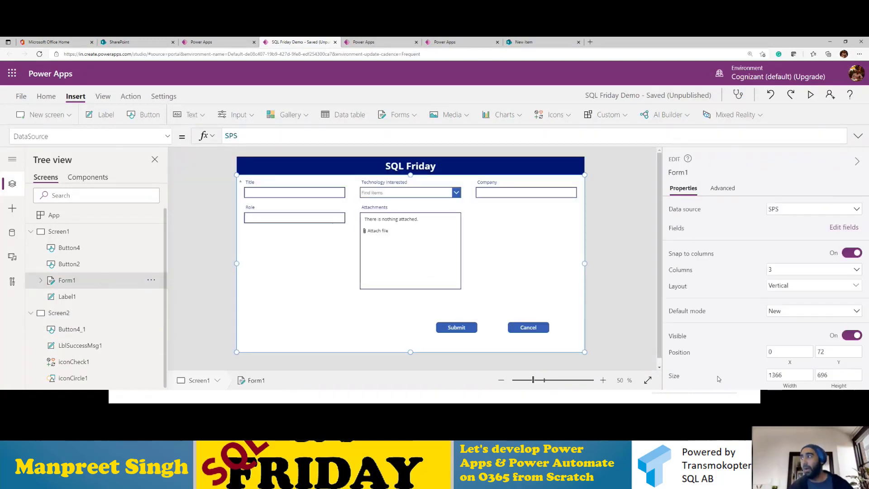
scroll(777, 319, down, 1)
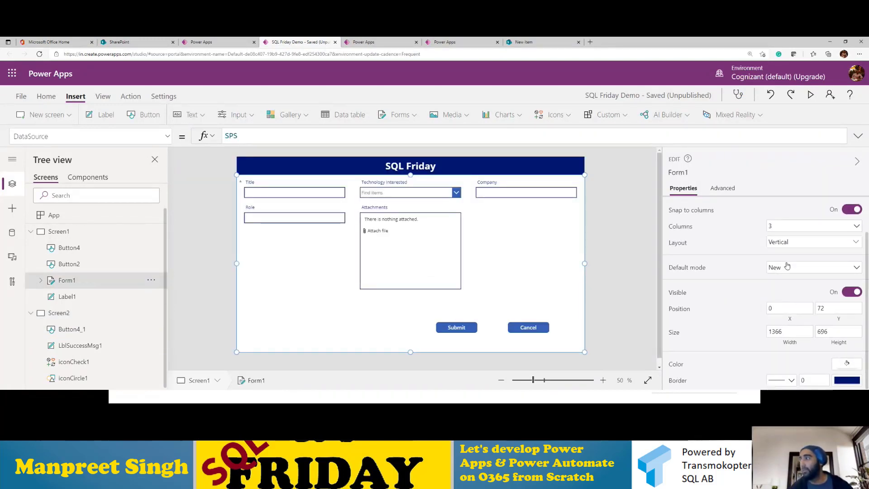
scroll(788, 266, up, 1)
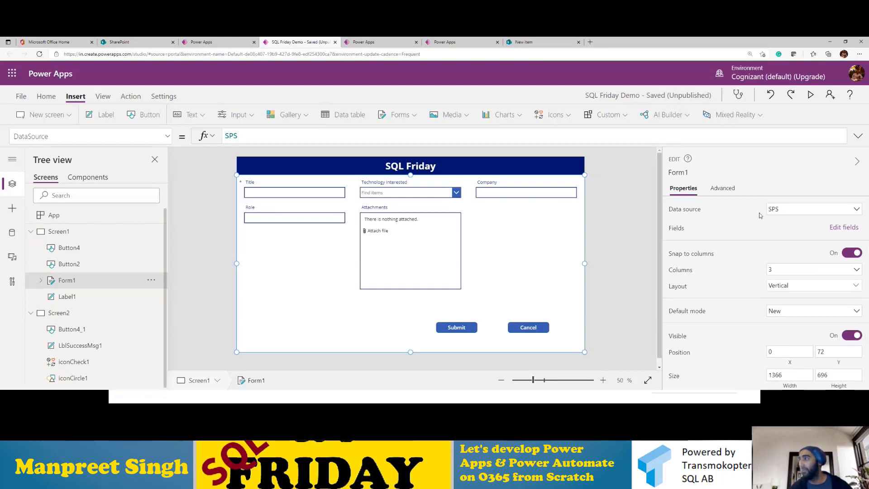
scroll(797, 255, down, 1)
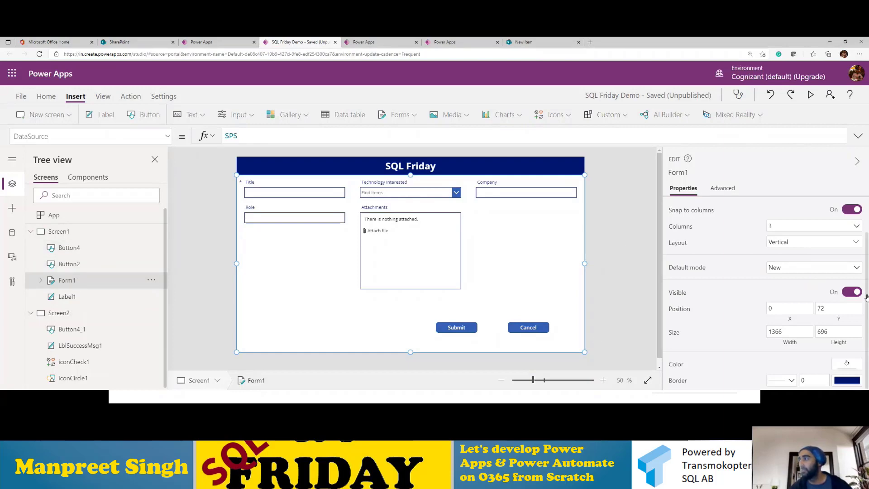
key(ctrl+minus)
key(ctrl+minus)
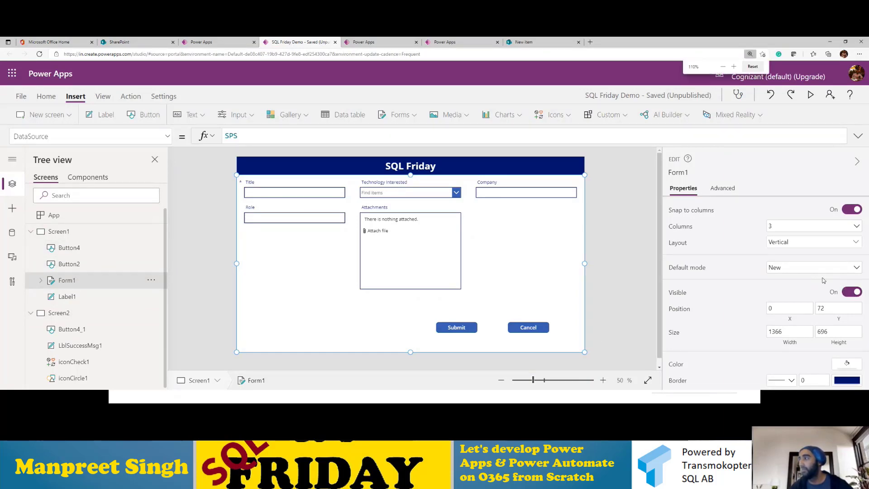
key(ctrl+plus)
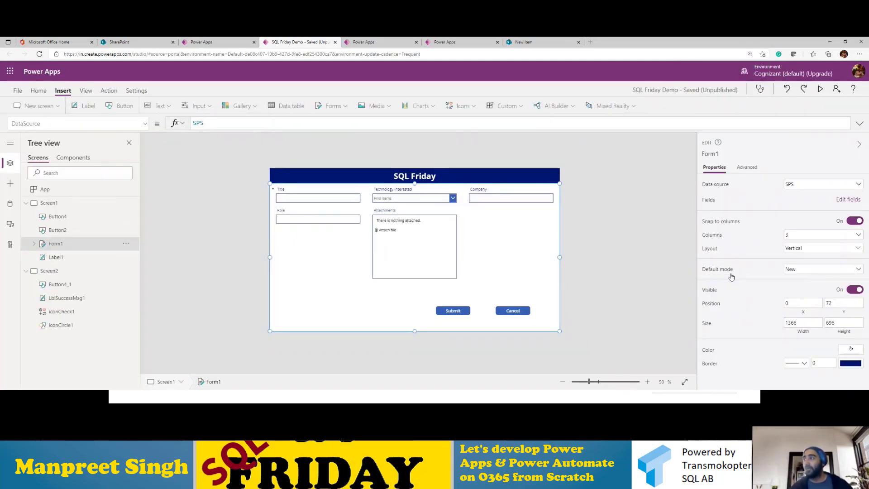
click(808, 272)
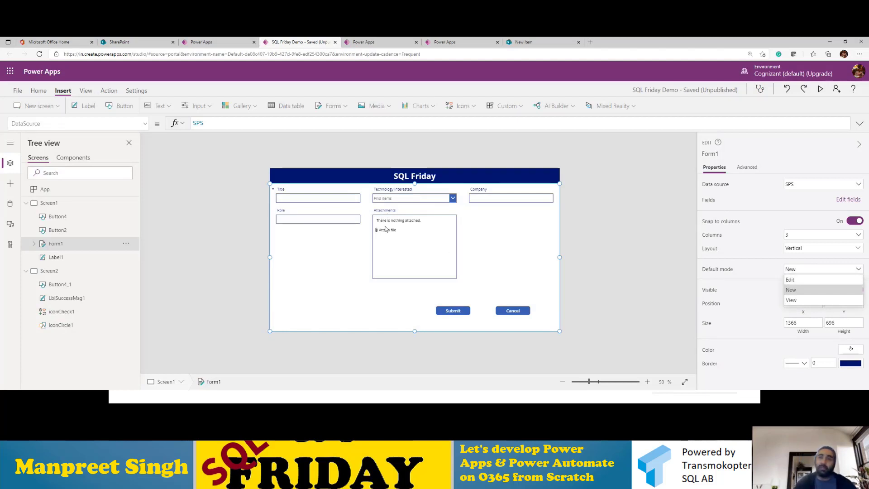
click(610, 257)
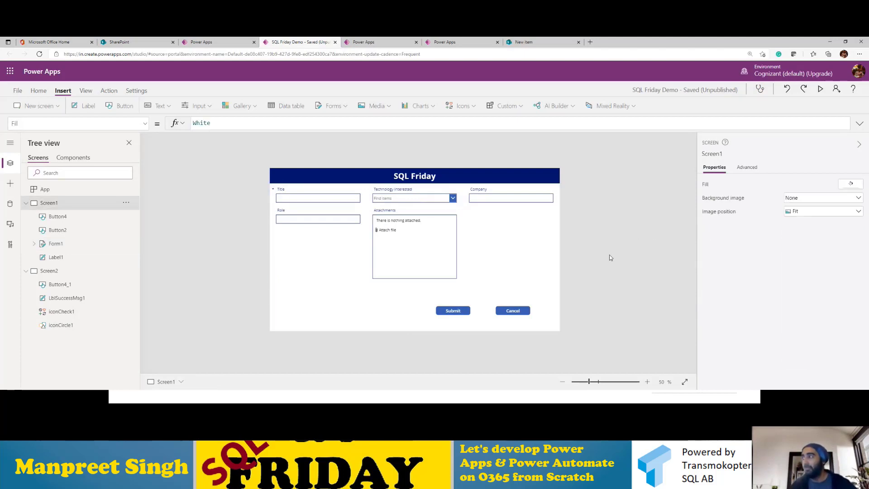
- Set Form1's DefaultMode to If(Value(Param("ID")) > 0, FormMode.Edit, FormMode.New), without a leading blank line
click(53, 245)
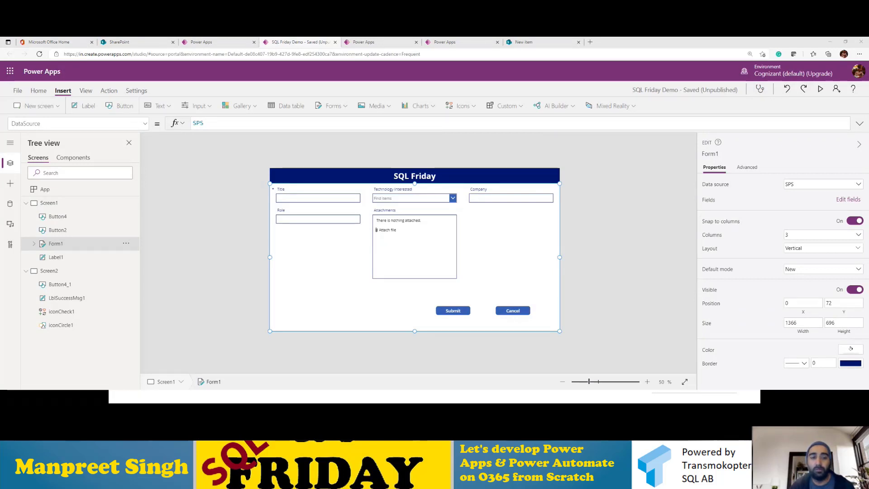
click(748, 168)
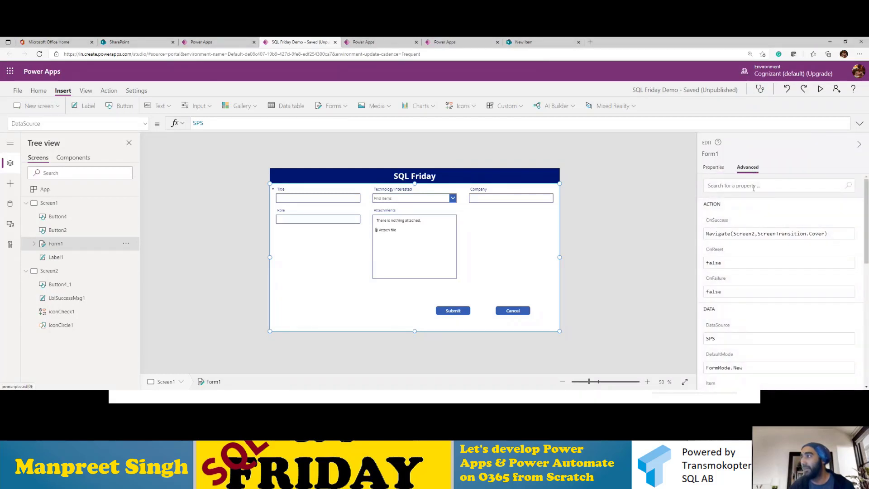
scroll(768, 250, down, 3)
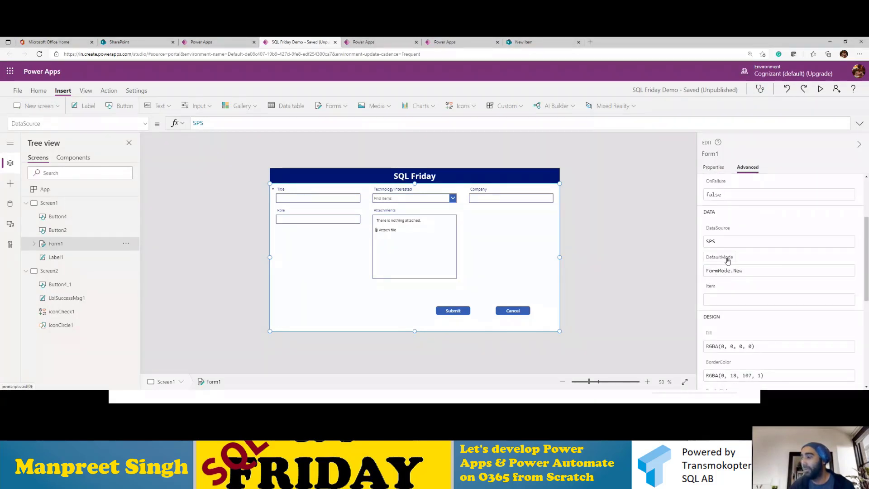
click(750, 271)
text(If(Value(Param("ID")) > 0, FormMode.Edit, FormMode.New))
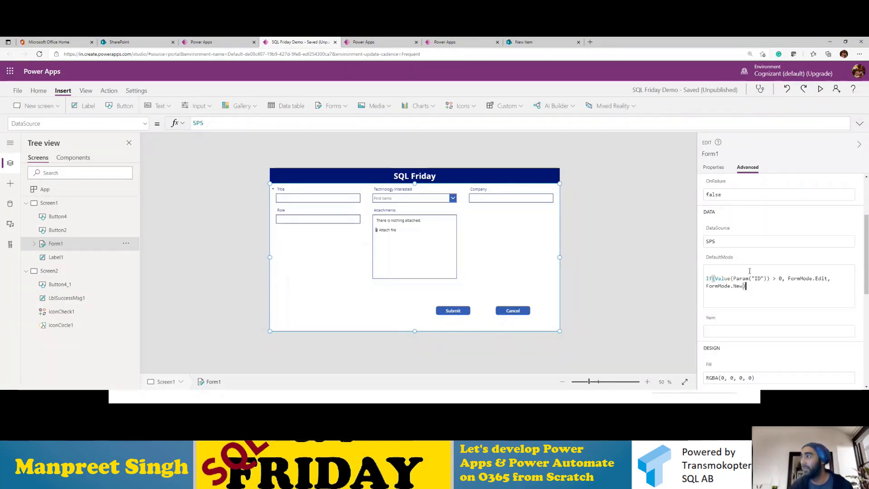
click(707, 279)
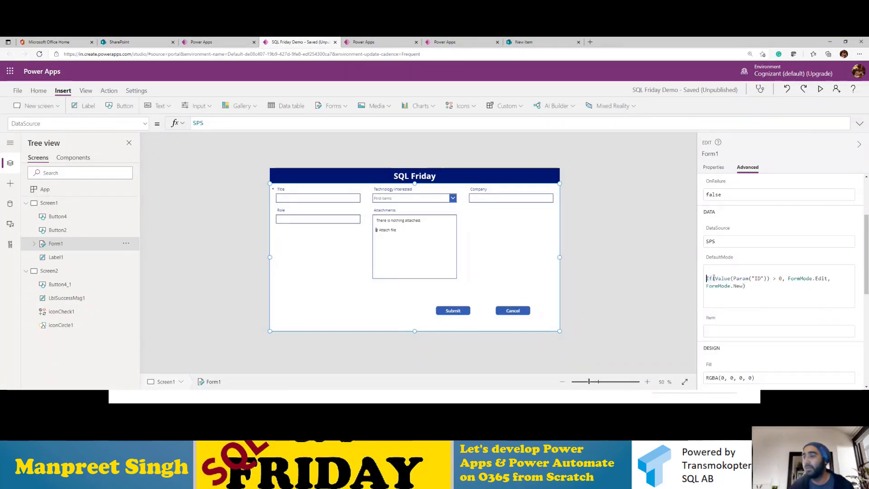
key(BackSpace)
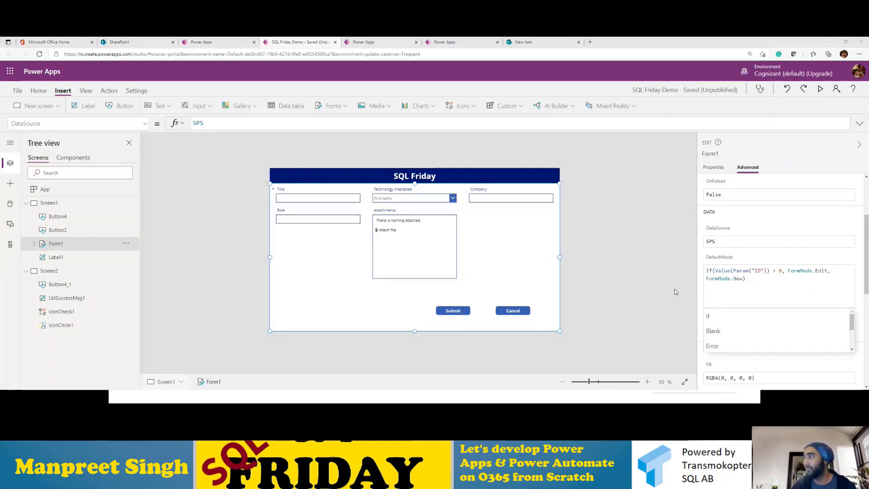
click(701, 281)
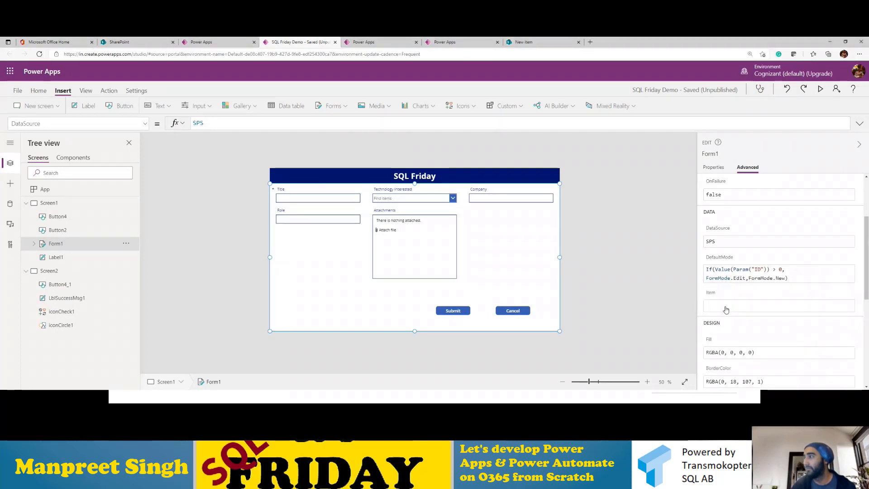
- Set Form1's Item property to If(Value(Param("ID")) > 0, First(Filter(SPS, ID=Value(Param("ID"))))), using SPS as the source instead of 'App Demo'
click(726, 308)
text(If(Value(Param("ID")) > 0, First(Filter('App Demo', ID=Value(Param("ID"))))))
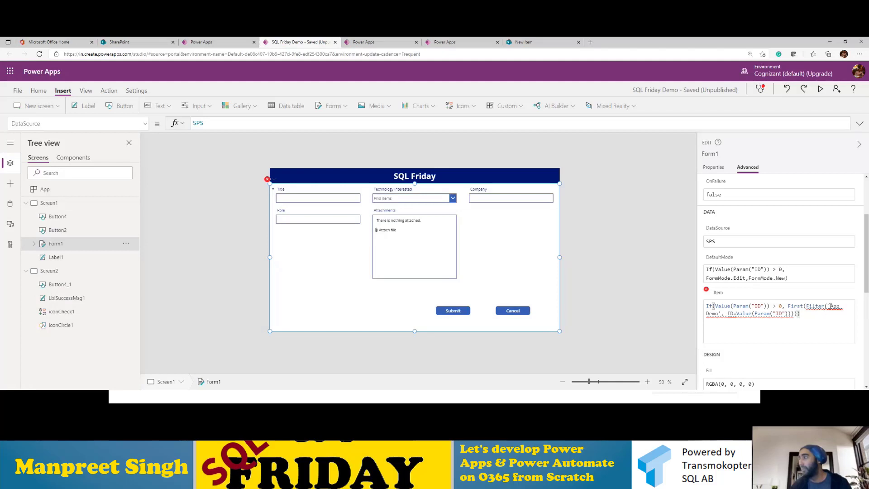
drag(831, 306, 721, 313)
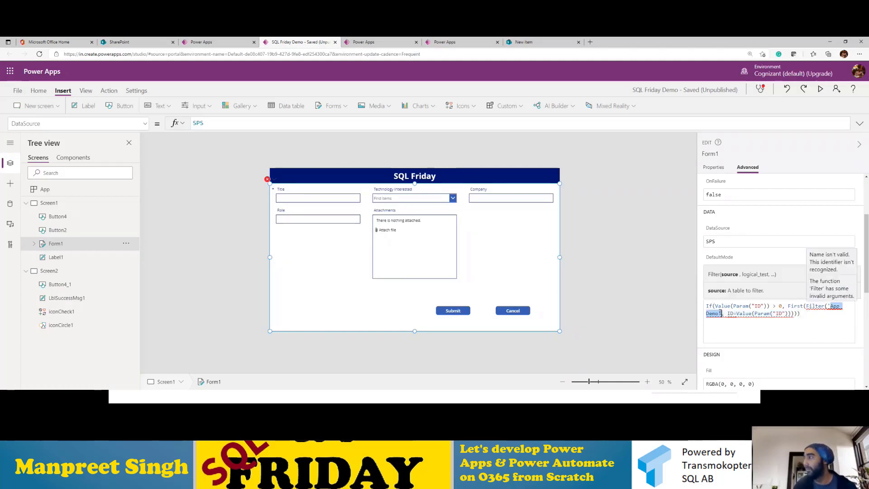
key(BackSpace)
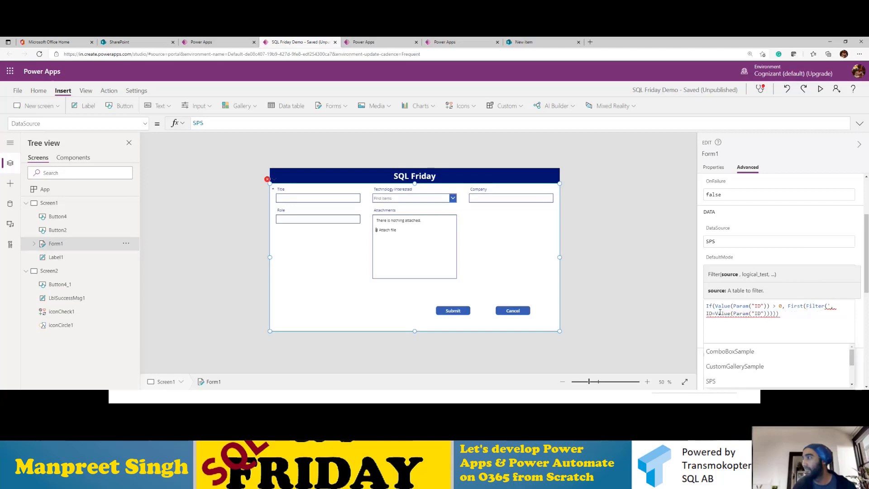
key(BackSpace)
text(sps)
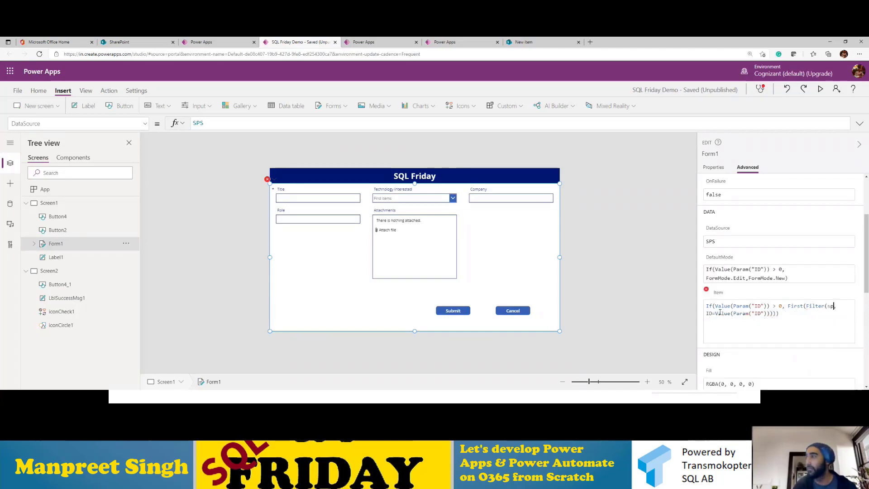
key(Tab)
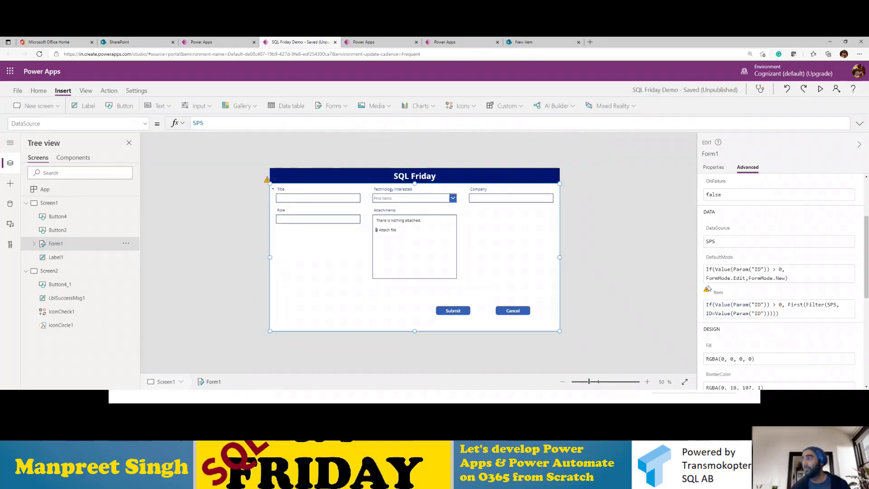
- Review Form1's DefaultMode and Item formulas, including the flagged First(Filter()) part
click(723, 268)
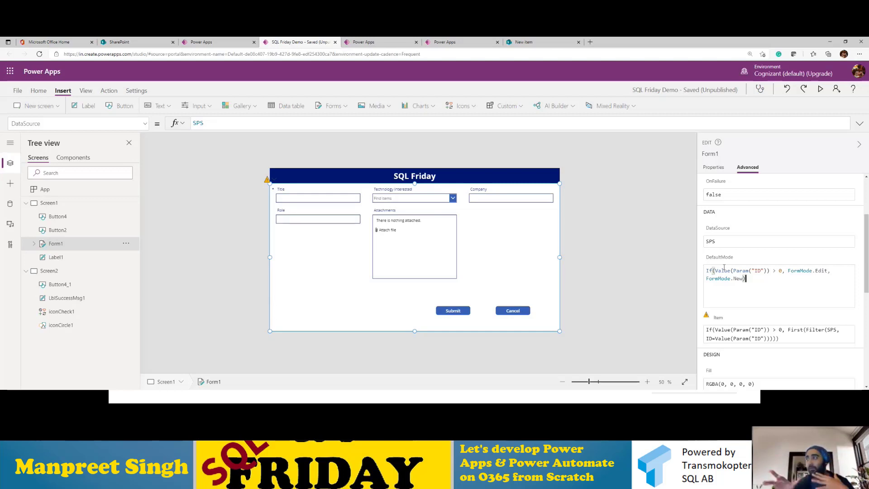
click(731, 330)
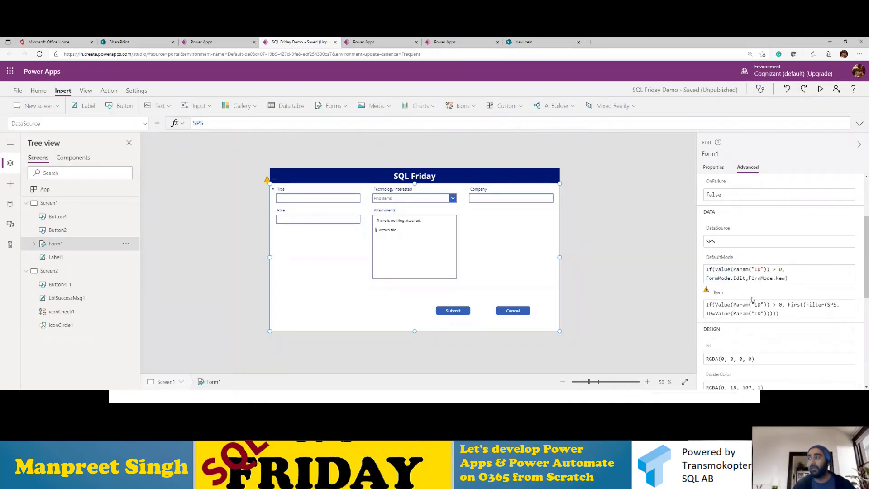
click(786, 310)
mouse_move(813, 307)
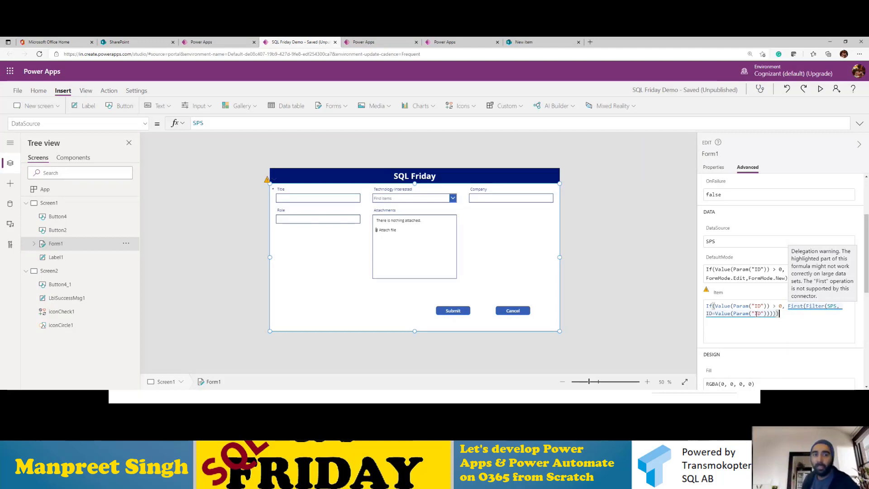
- Save the SQL Friday Demo app and publish this version
click(18, 90)
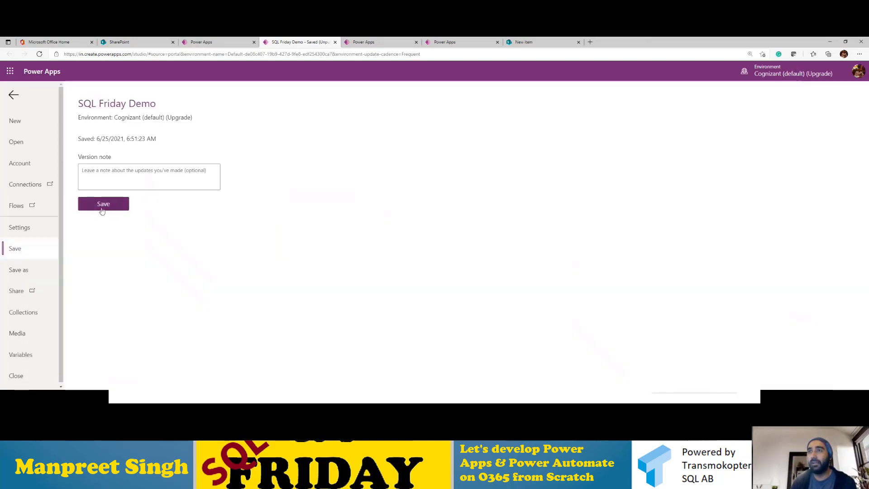
click(103, 205)
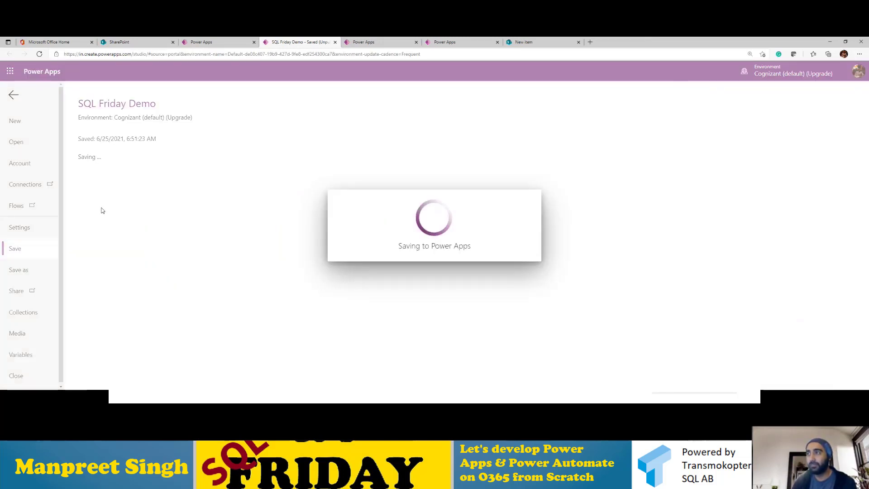
click(123, 183)
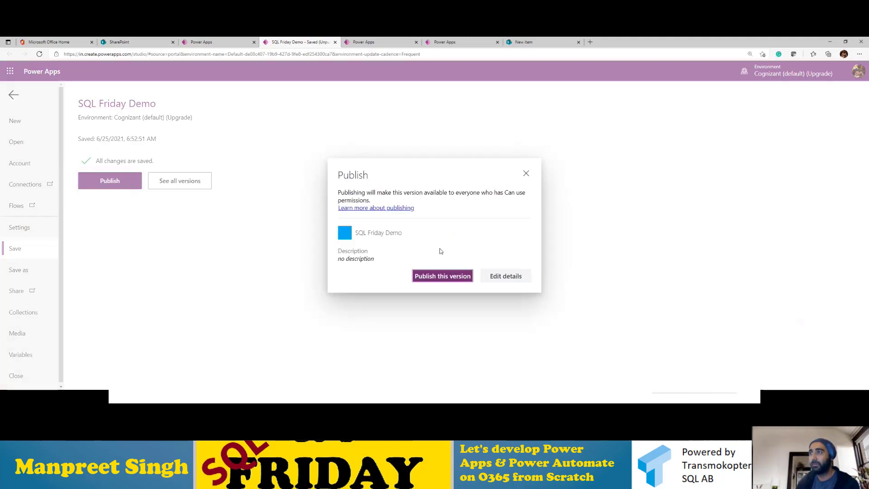
click(441, 275)
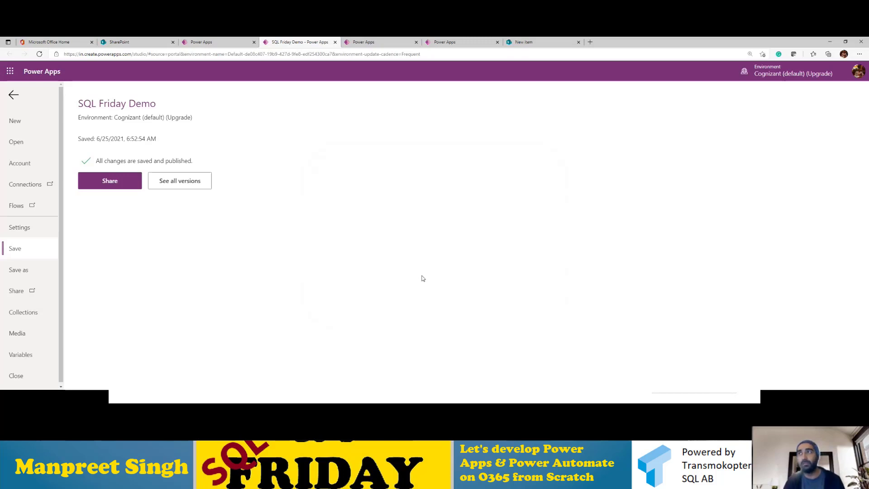
- Open the details of SQL Friday Demo from the apps list and launch the app through its web link
click(210, 43)
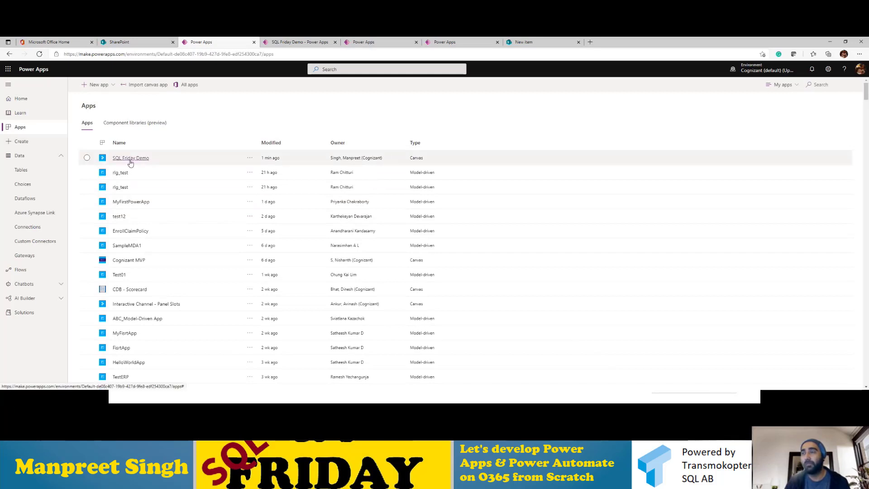
click(252, 159)
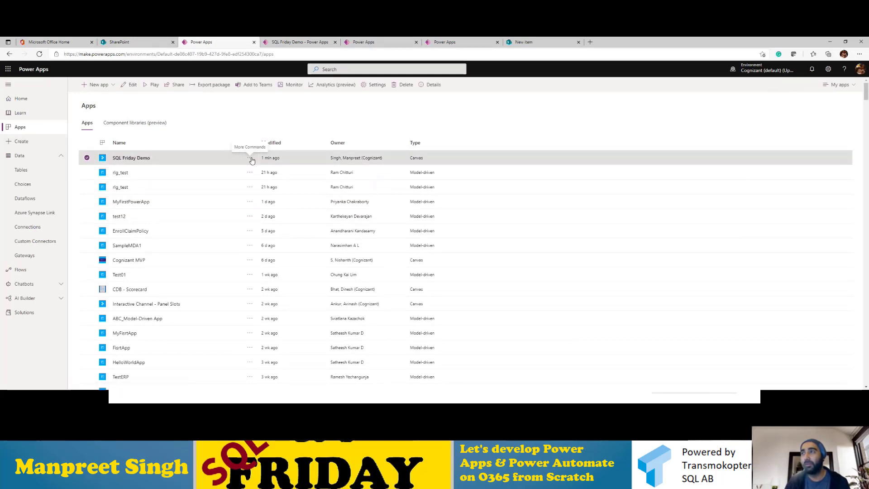
click(250, 158)
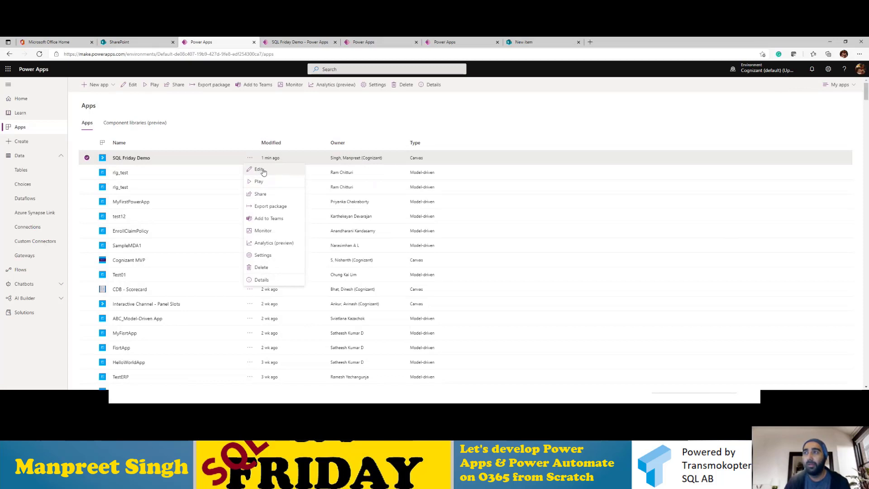
click(268, 280)
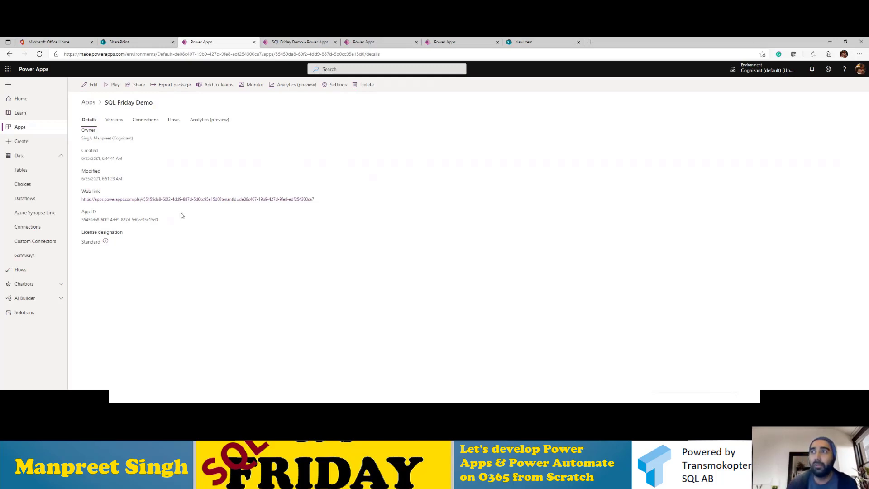
click(189, 199)
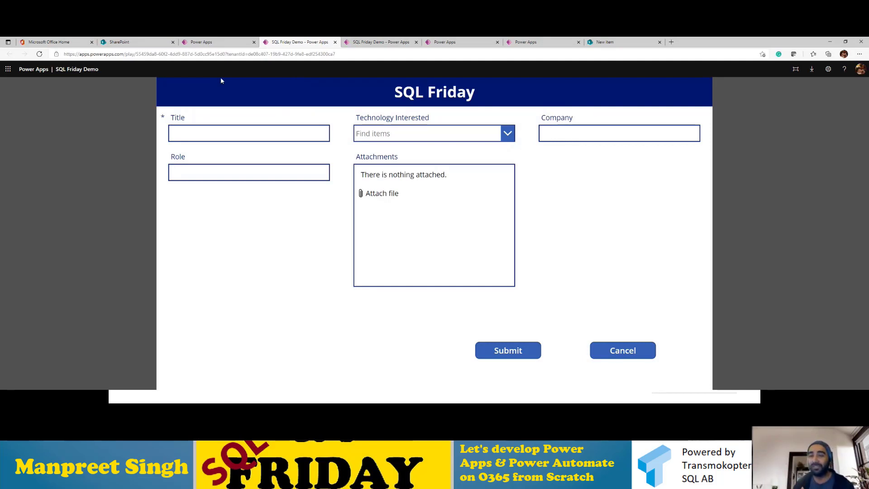
- Return to the app's details page and view the version history of SQL Friday Demo
click(216, 42)
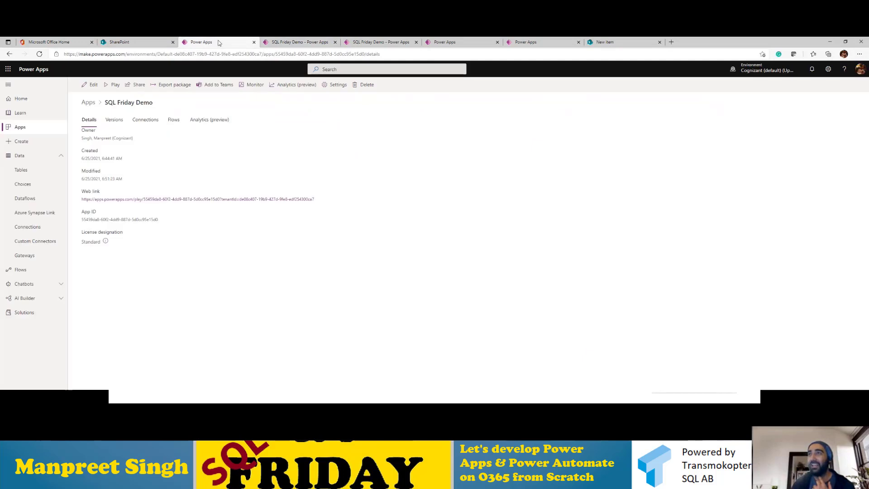
click(113, 120)
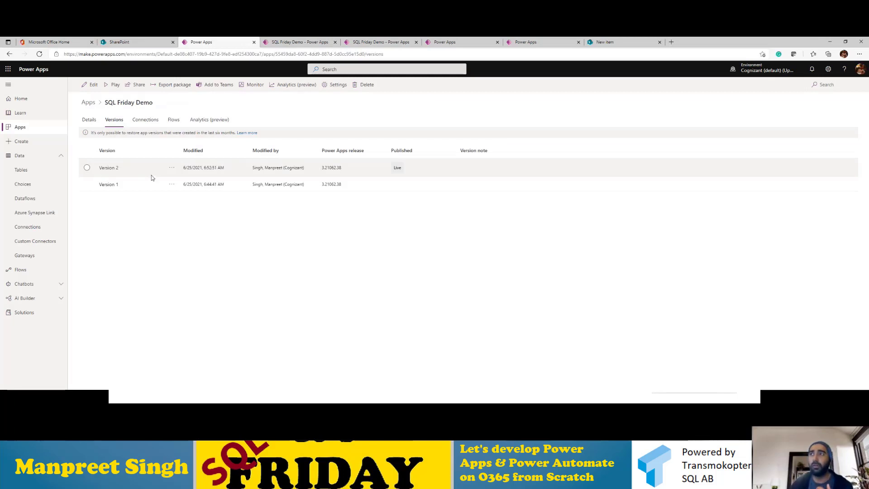
- Review the version 1 options, connections, flows and analytics of SQL Friday Demo
click(173, 185)
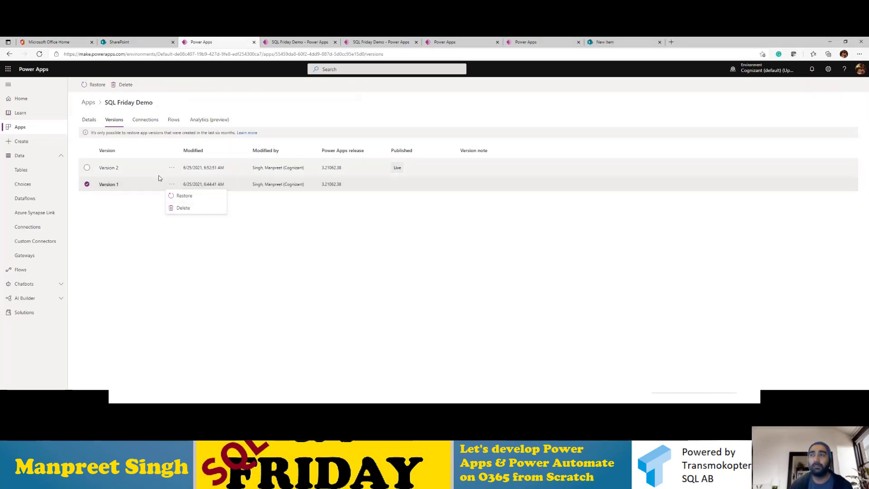
click(152, 129)
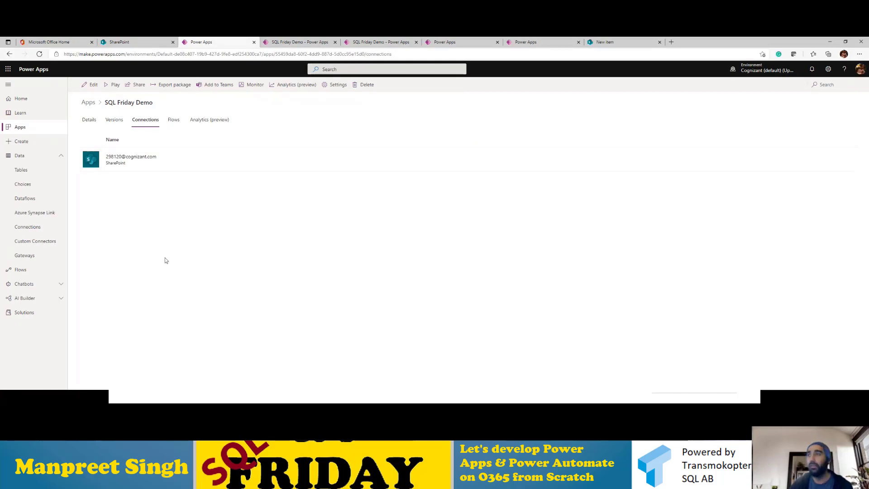
click(174, 123)
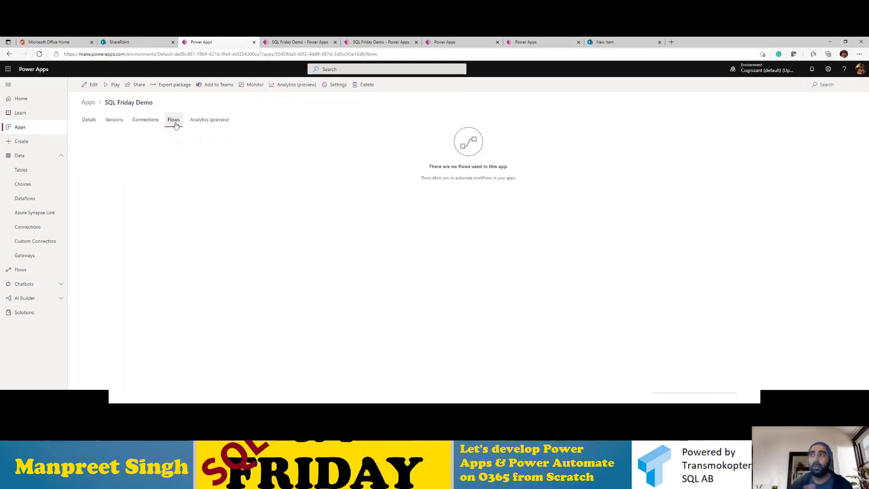
click(208, 128)
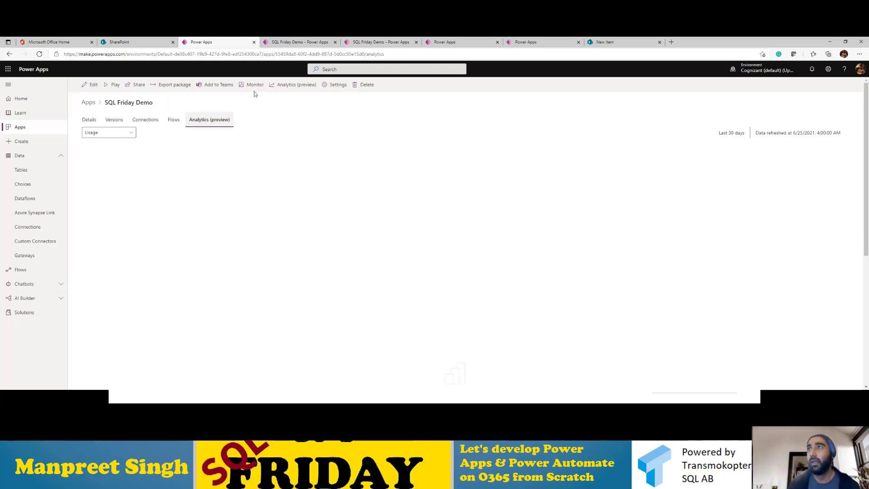
- Fill in the running SQL Friday form with title #SQLFRIDAY, technology SharePoint, company Cognizant and role Architect
click(286, 42)
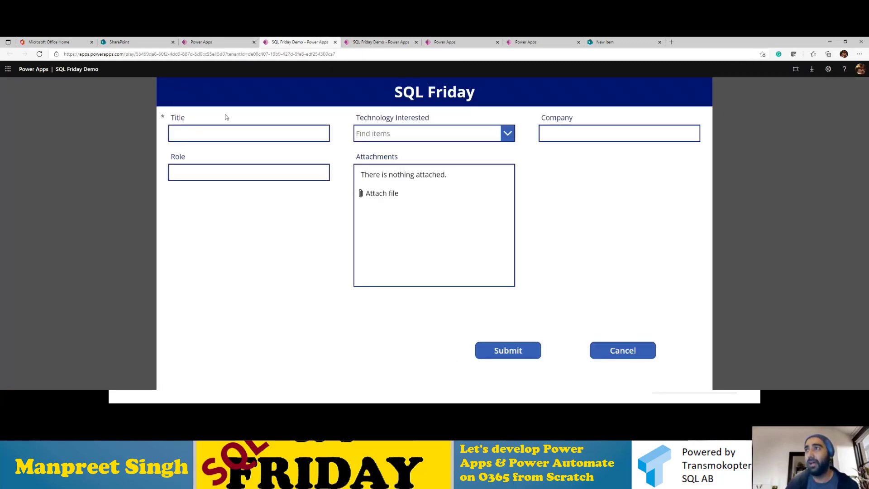
click(202, 133)
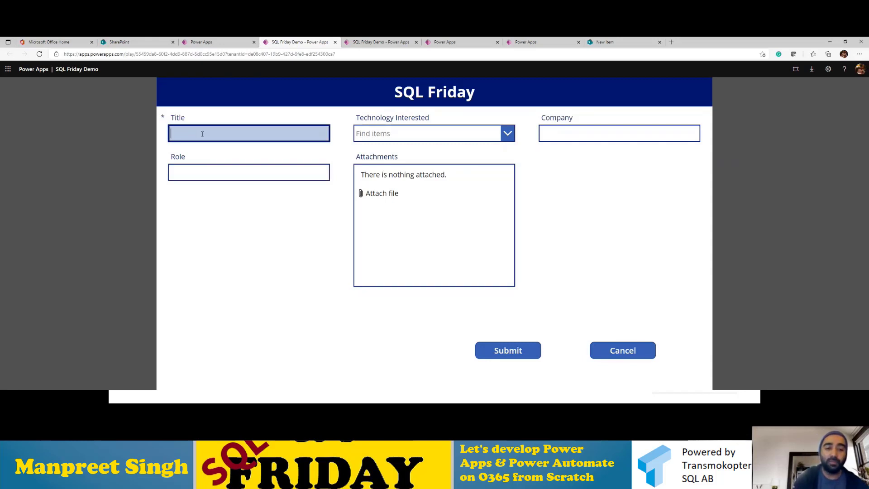
text(#SQLFRIDAY)
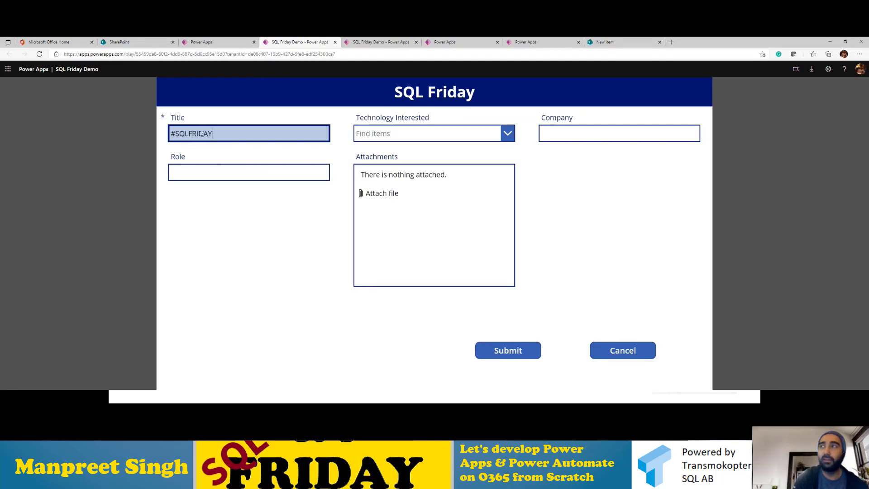
click(429, 136)
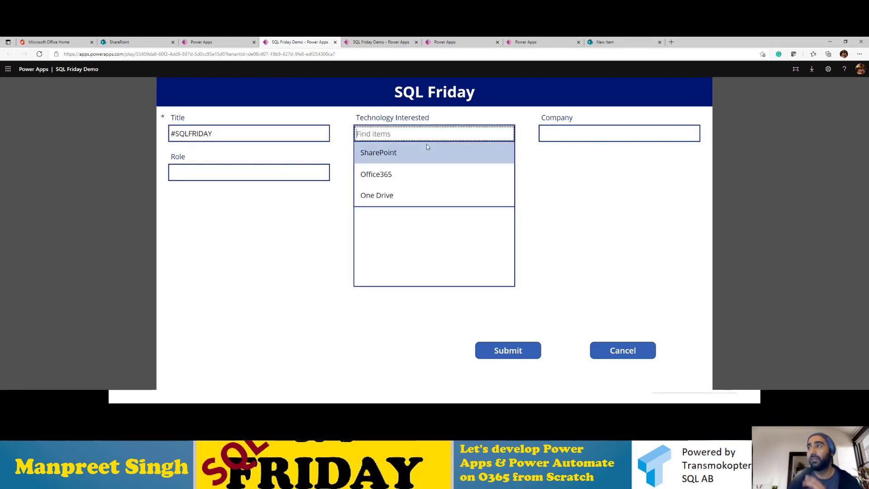
click(427, 151)
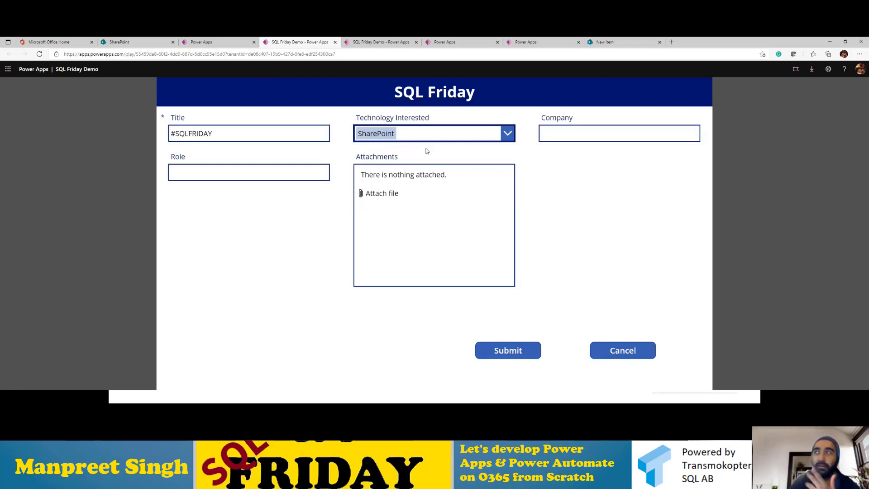
click(575, 132)
text(C)
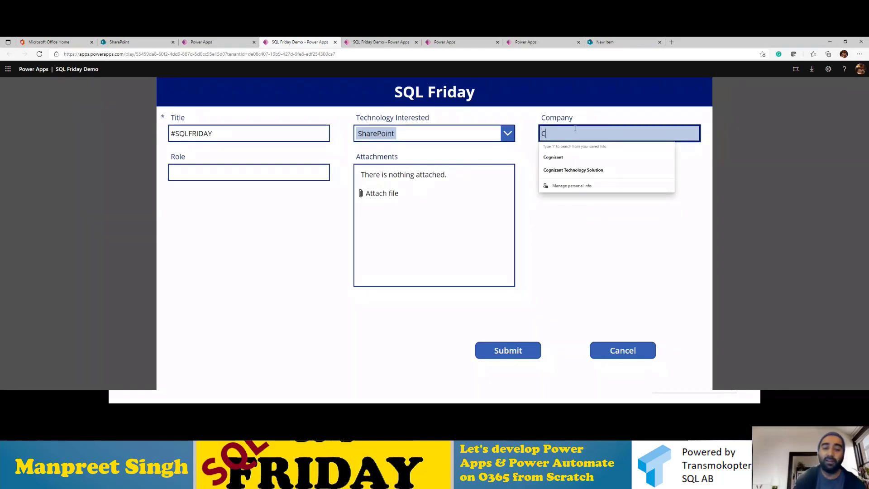
text(ognizant)
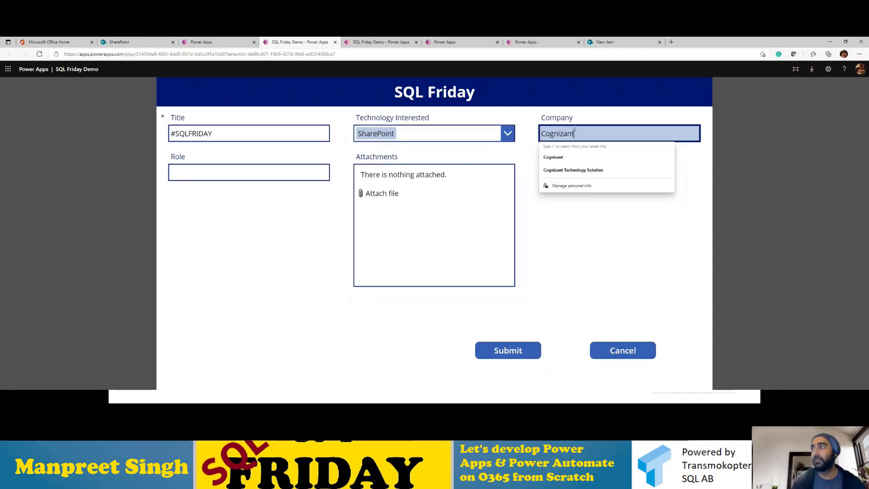
click(260, 177)
text(A)
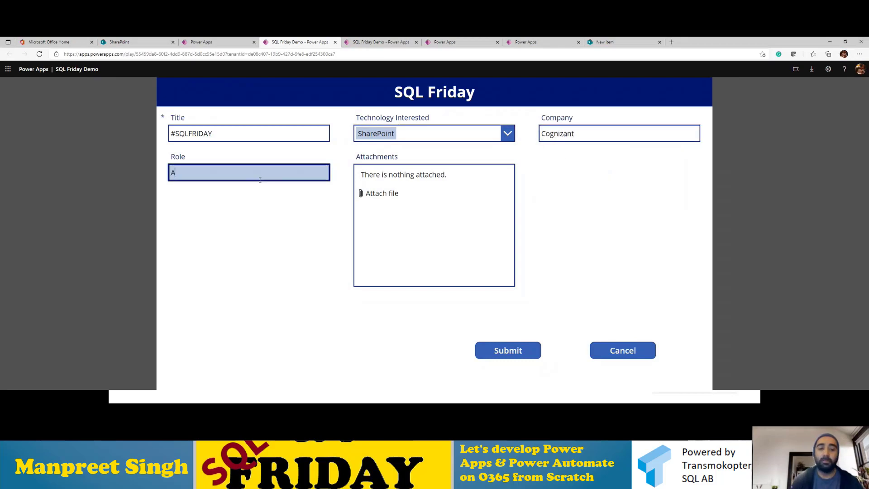
text(rchitect)
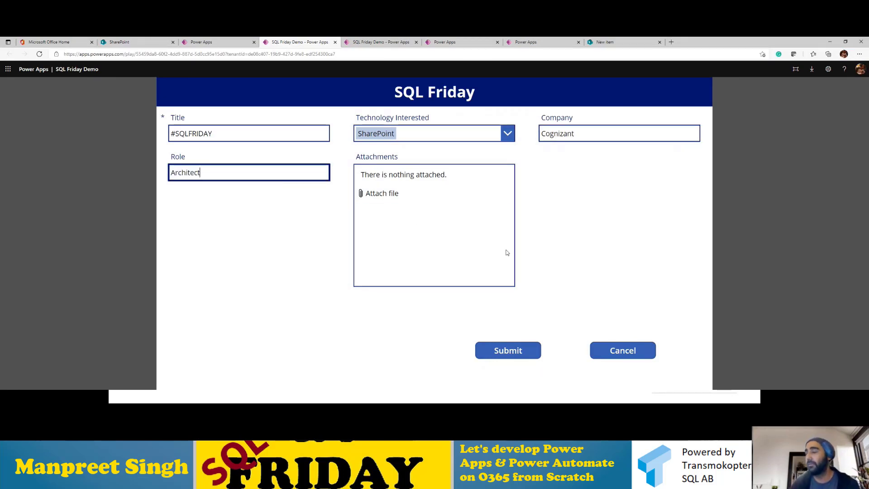
- Submit the form, close the confirmation screen and check the new item in the SharePoint SPS list
click(499, 350)
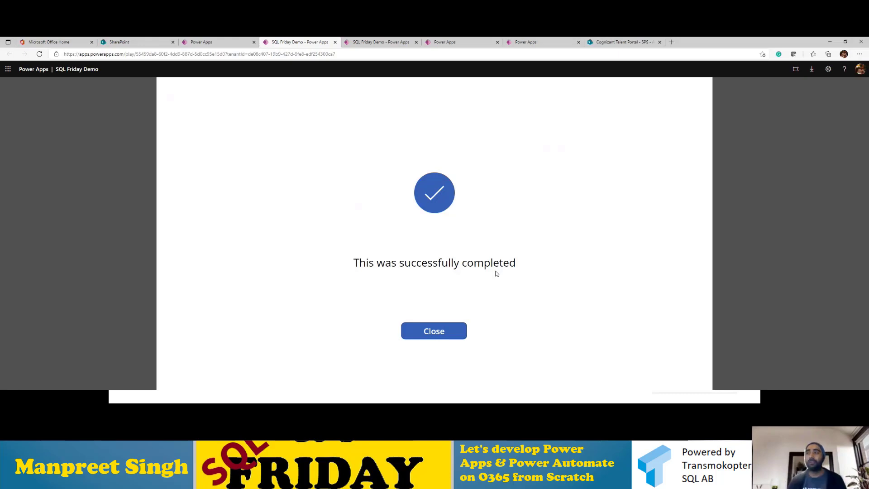
click(427, 332)
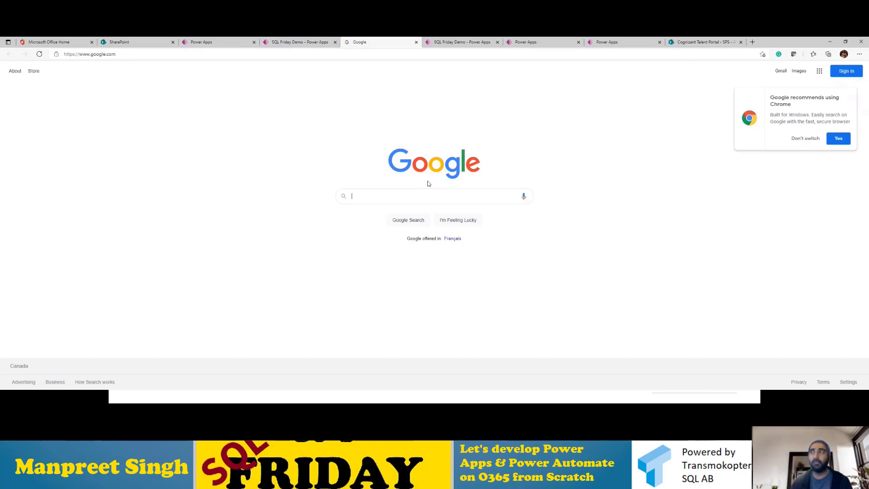
click(696, 46)
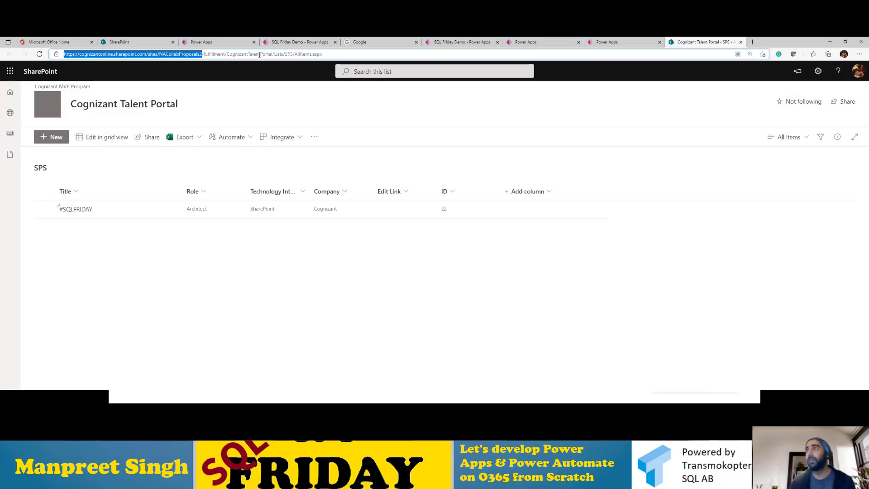
- Return to the app's management page in Power Apps and examine its Add to Teams and sharing options
click(302, 43)
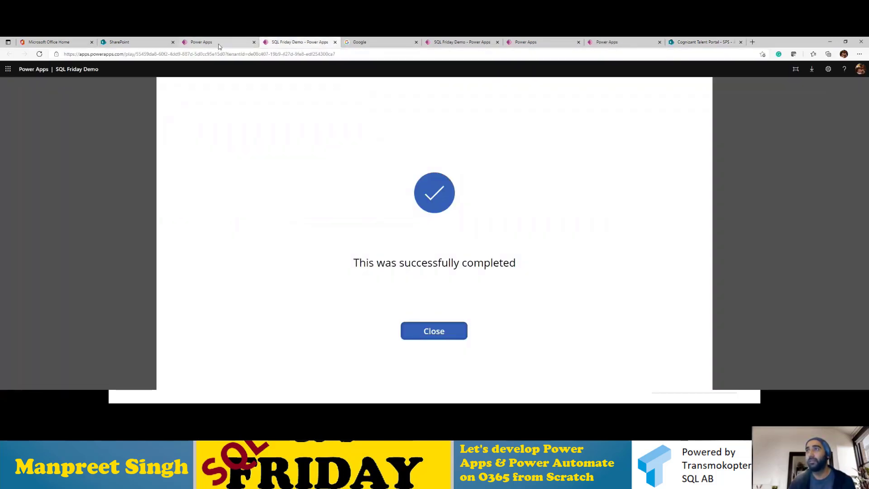
click(219, 44)
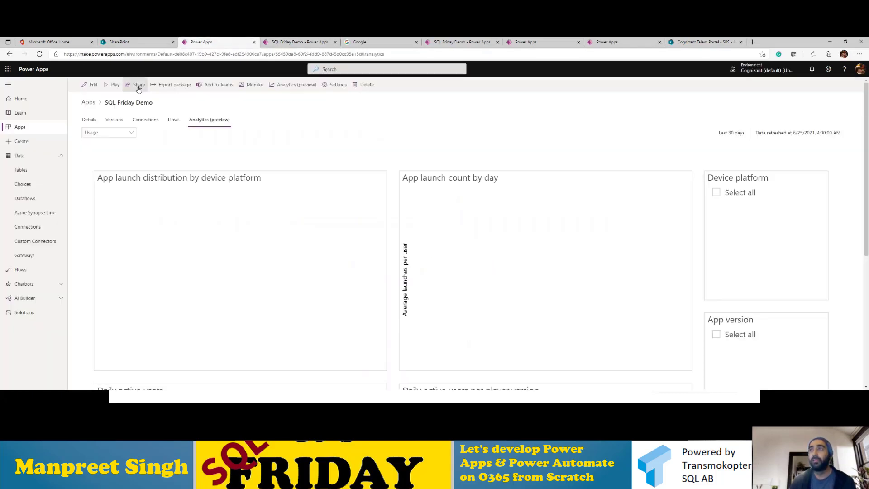
click(218, 86)
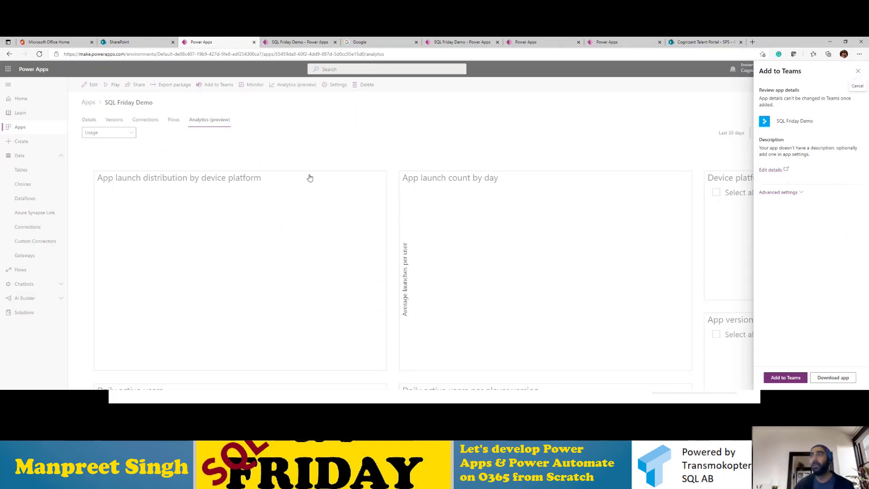
click(342, 123)
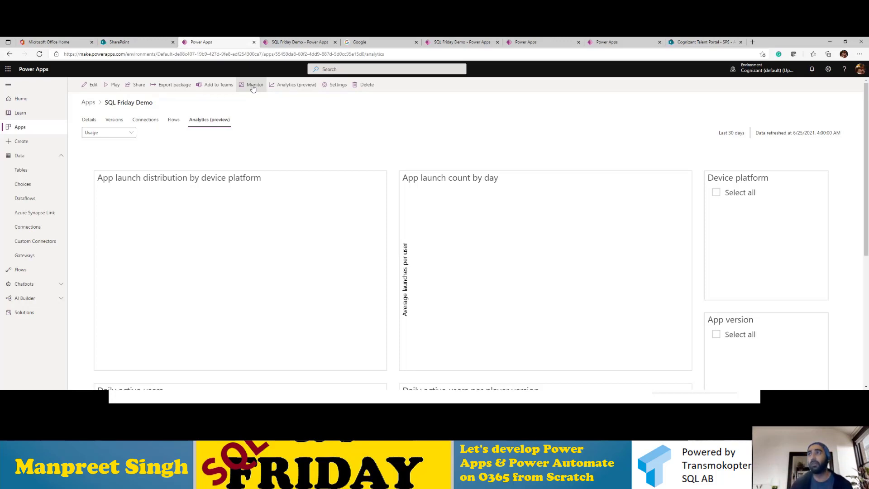
click(137, 85)
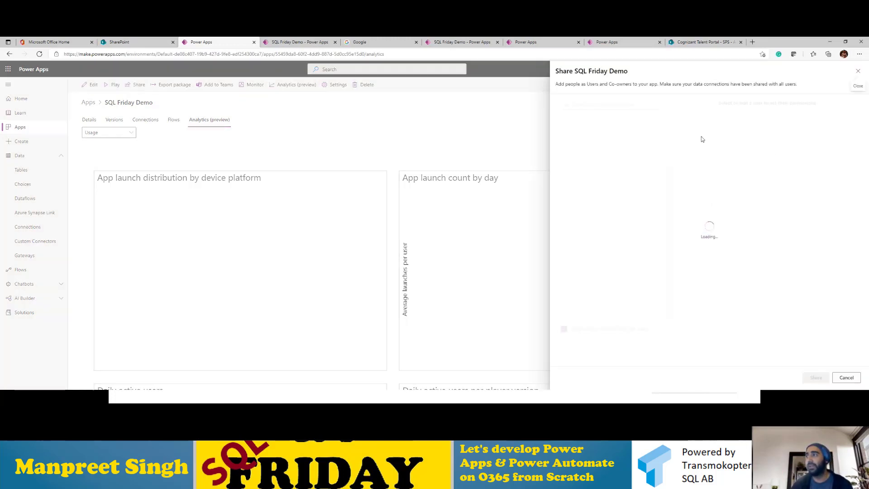
click(858, 72)
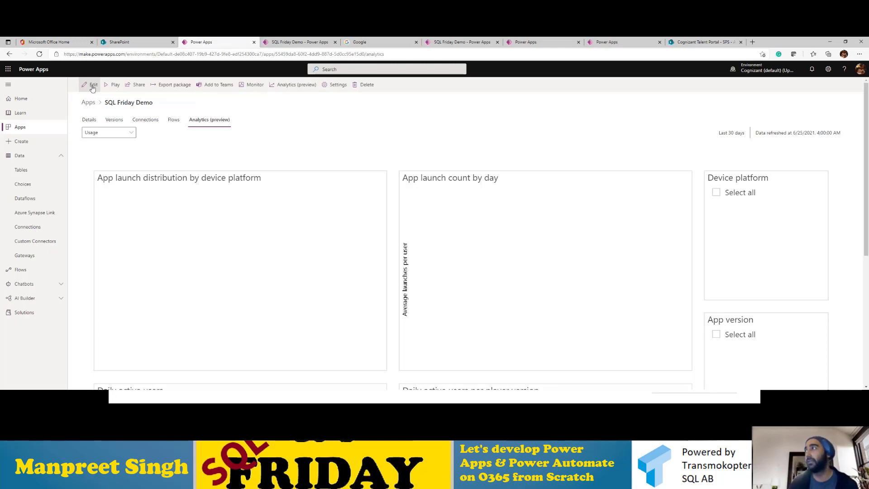
- Switch to the SharePoint SPS list and inspect the #SQLFRIDAY item's default edit form without changing anything
click(704, 41)
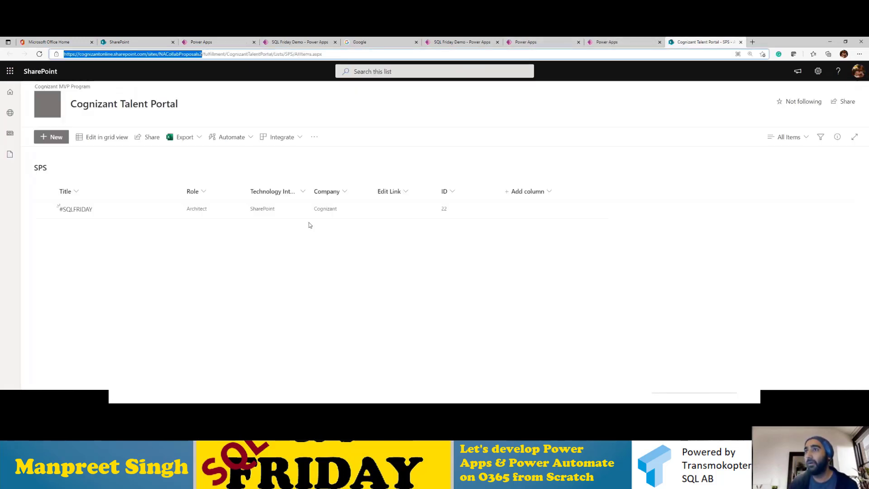
click(44, 209)
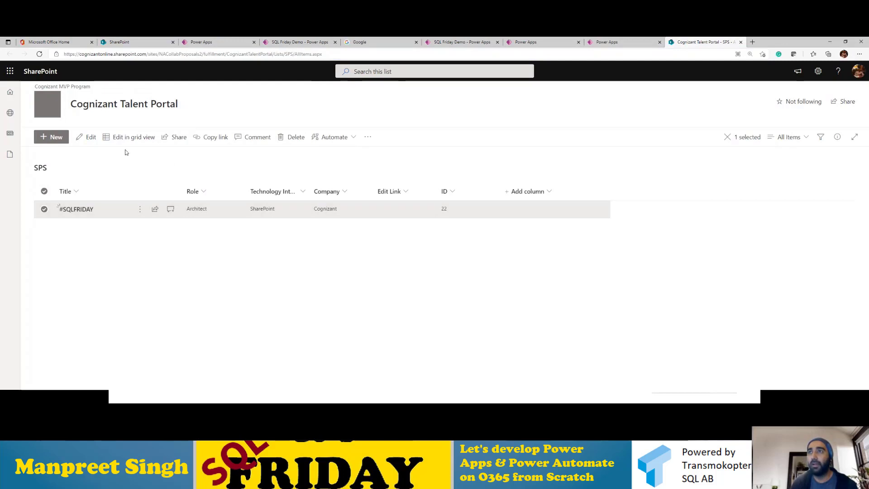
click(90, 139)
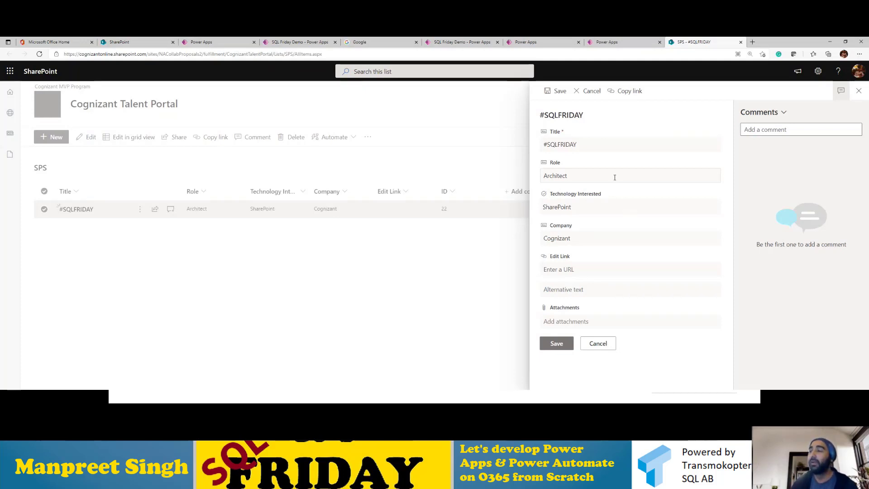
click(599, 347)
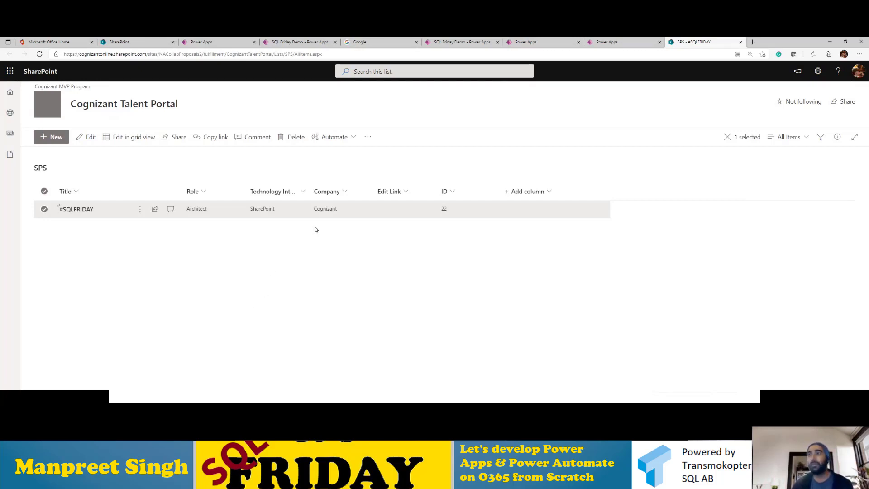
click(92, 136)
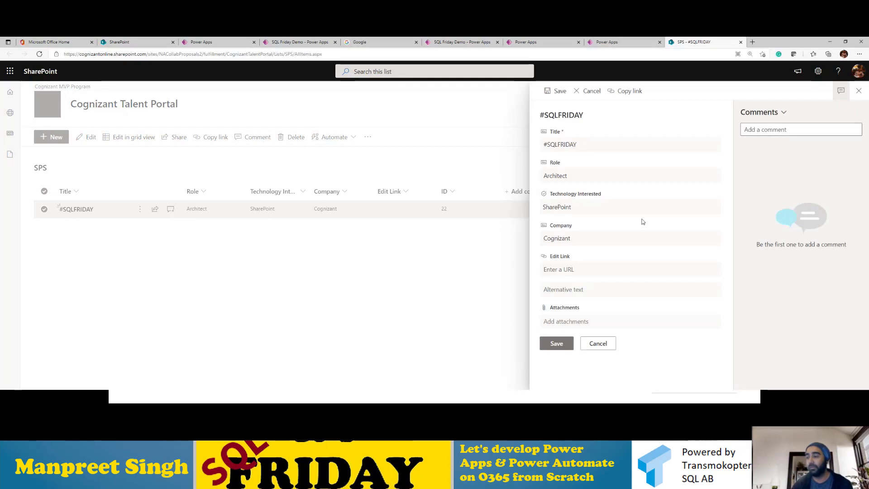
click(859, 91)
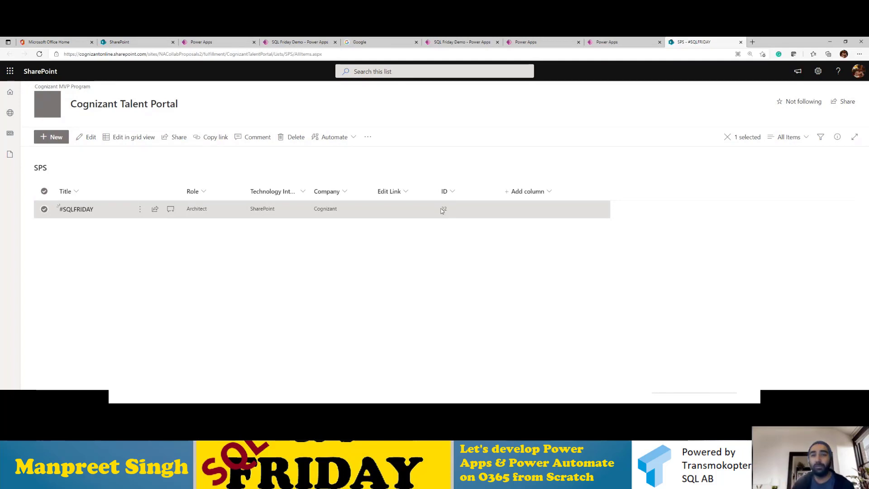
- Dismiss the sharing pane on the other SQL Friday Demo page and examine the app's web link
click(615, 46)
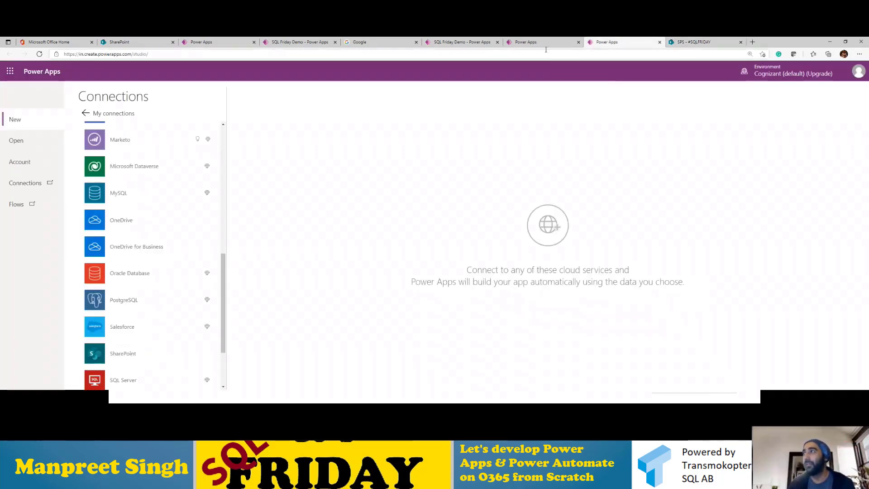
click(545, 45)
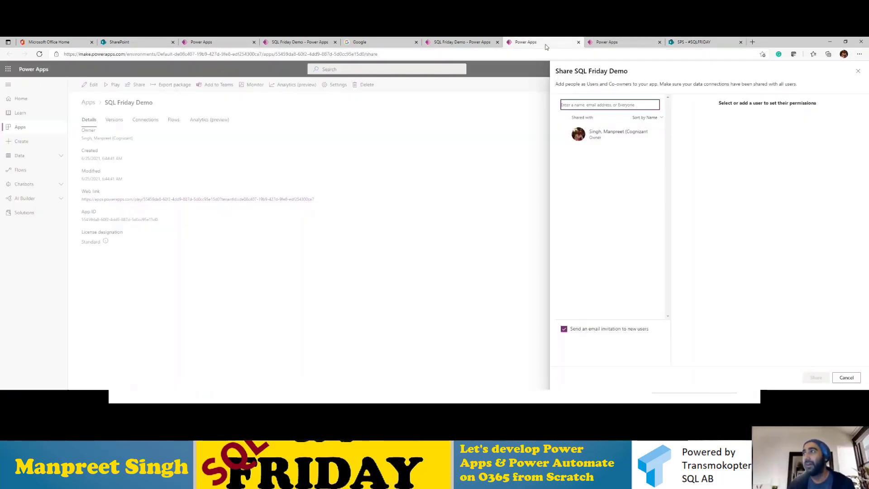
click(858, 75)
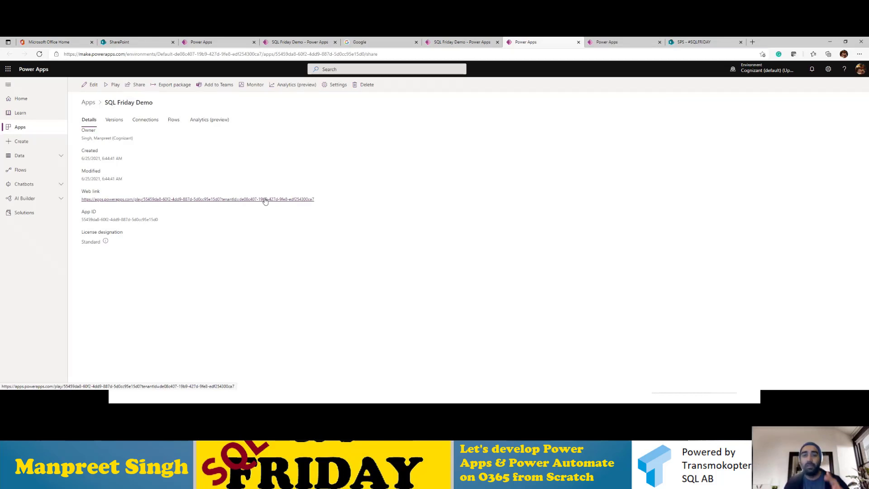
- Recheck the #SQLFRIDAY item's edit form in the SPS list, cancel it and return to Power Apps Studio
click(693, 42)
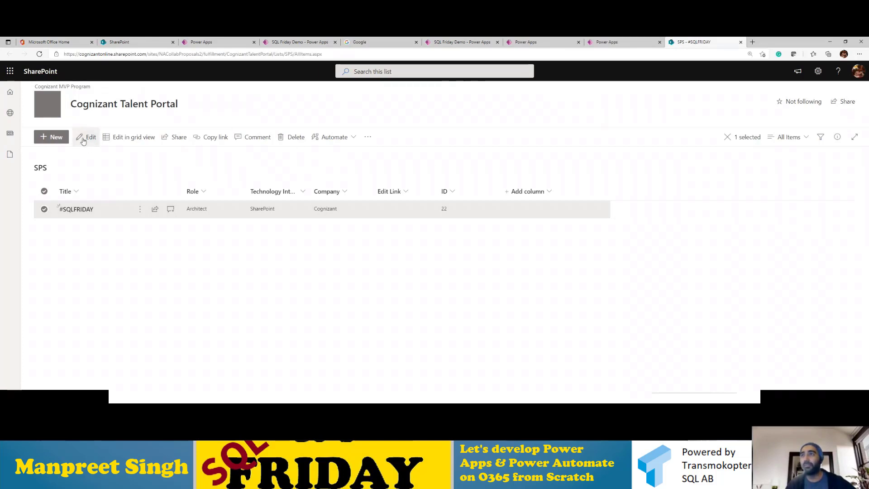
click(86, 137)
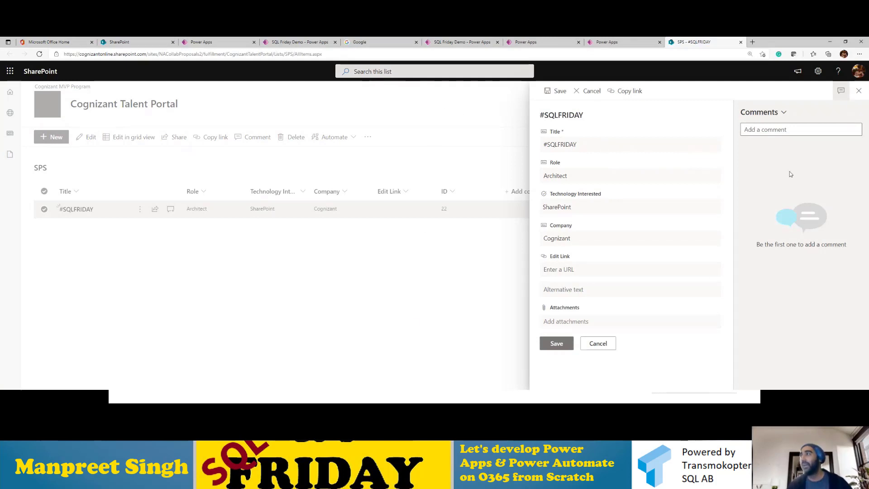
click(589, 91)
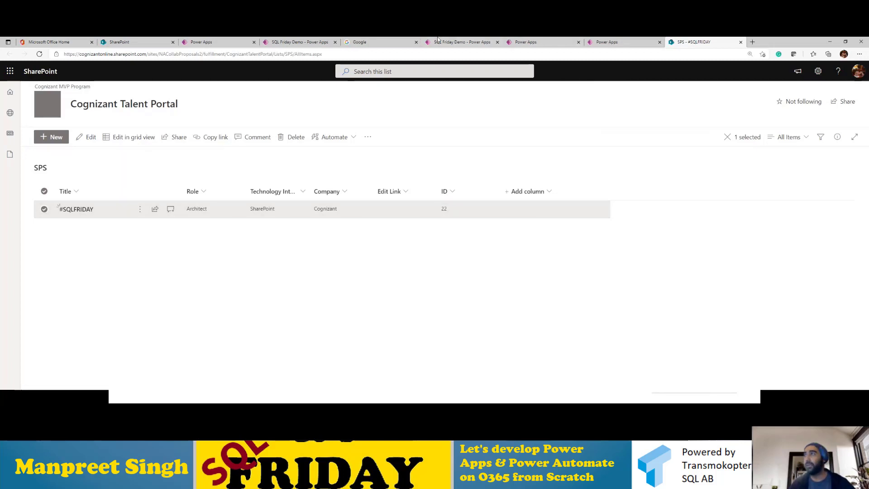
click(605, 43)
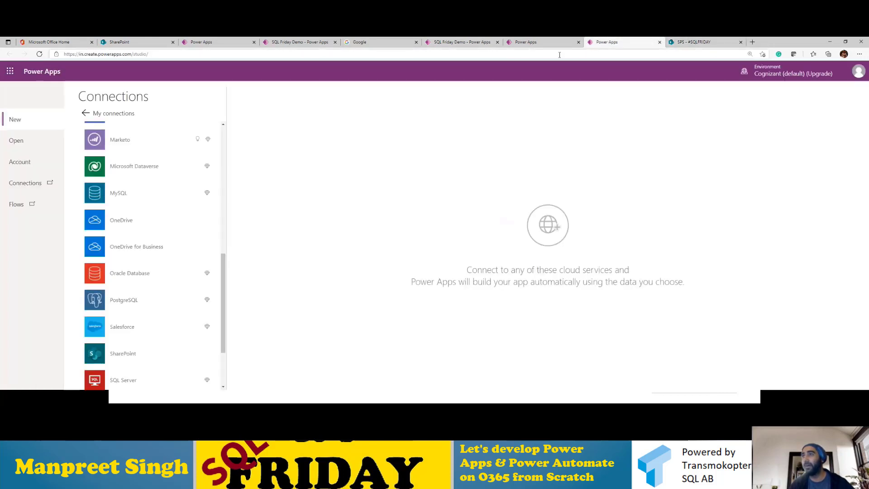
- Copy the web link from the SQL Friday Demo details page in Power Apps and paste it into a blank Notepad document
click(534, 42)
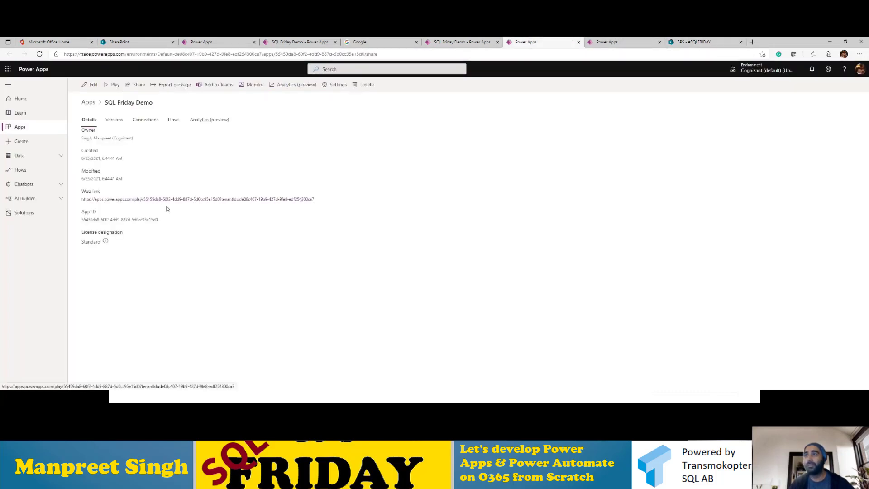
right_click(197, 199)
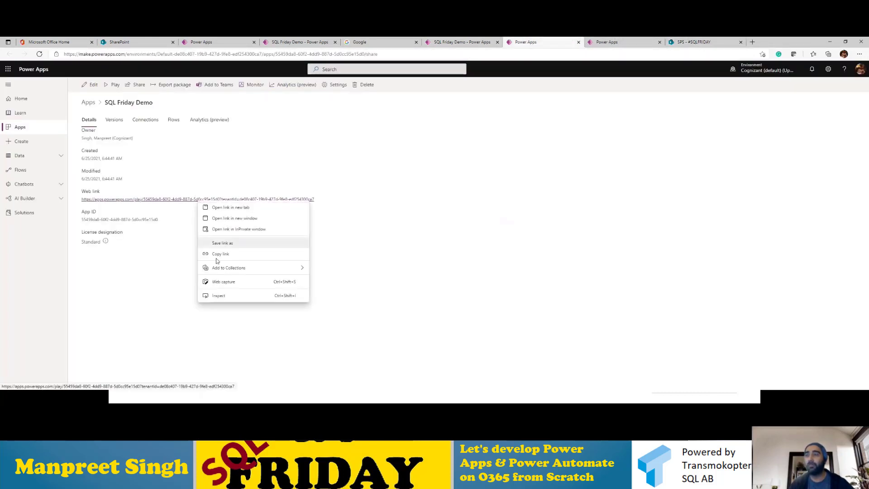
click(227, 254)
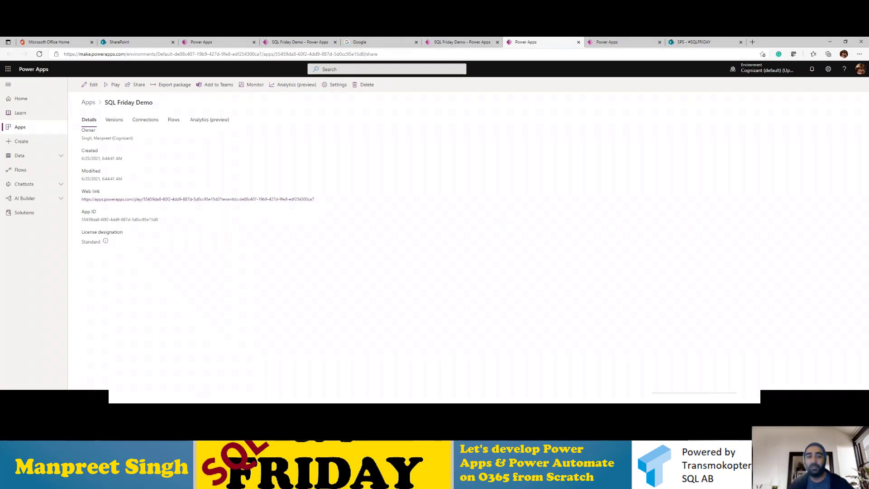
key(alt+Tab)
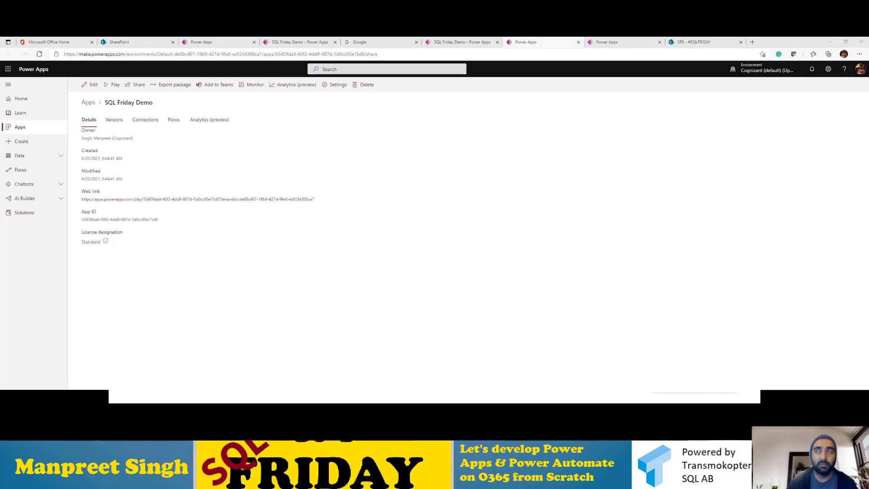
drag(868, 113, 374, 113)
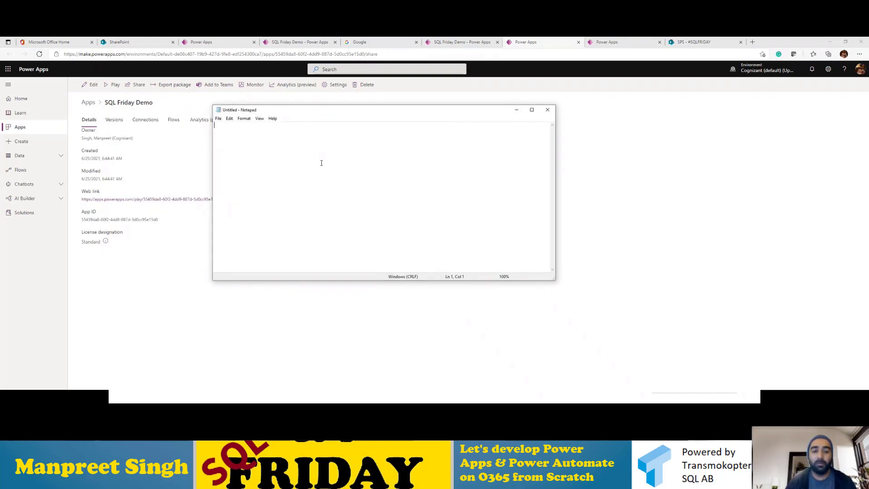
key(ctrl+v)
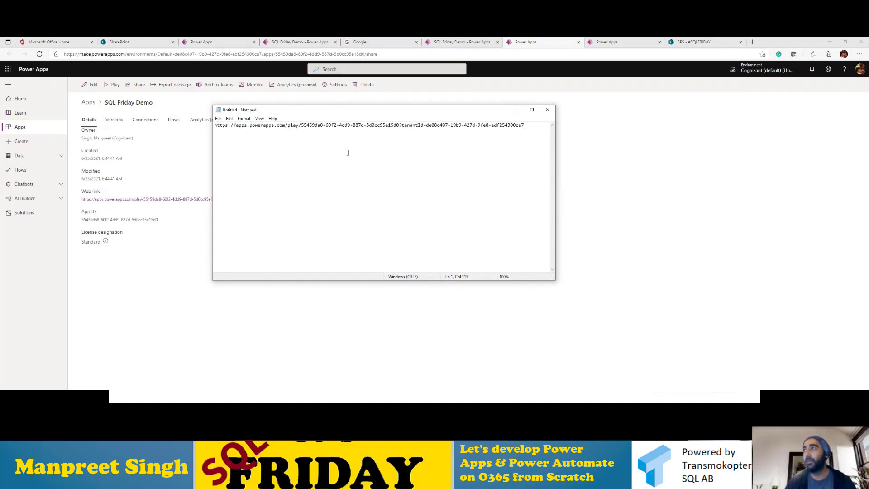
- Enlarge the Notepad window and text, and replace the link's tenantId parameter with ID=22 after the question mark
click(532, 110)
scroll(330, 156, up, 9)
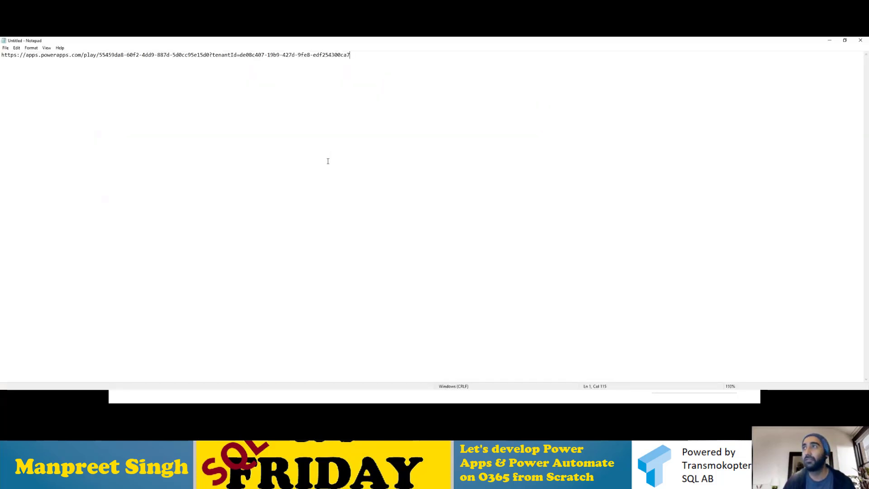
click(373, 58)
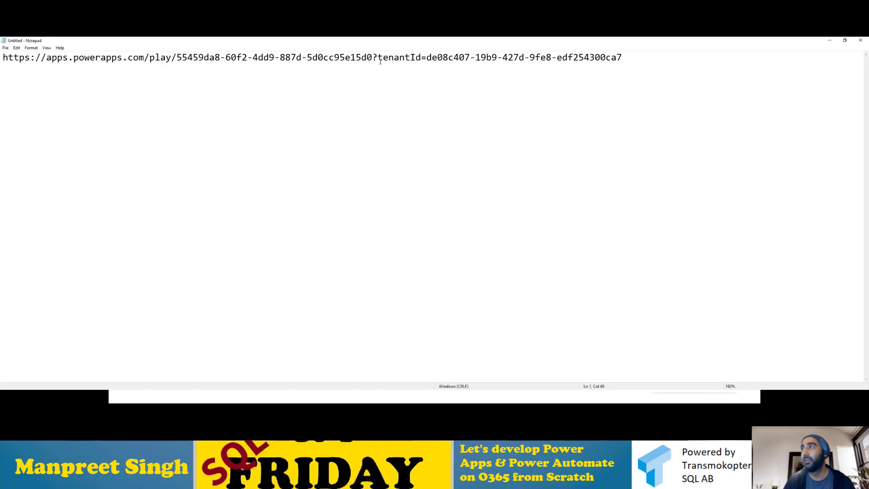
drag(380, 61, 817, 67)
key(Delete)
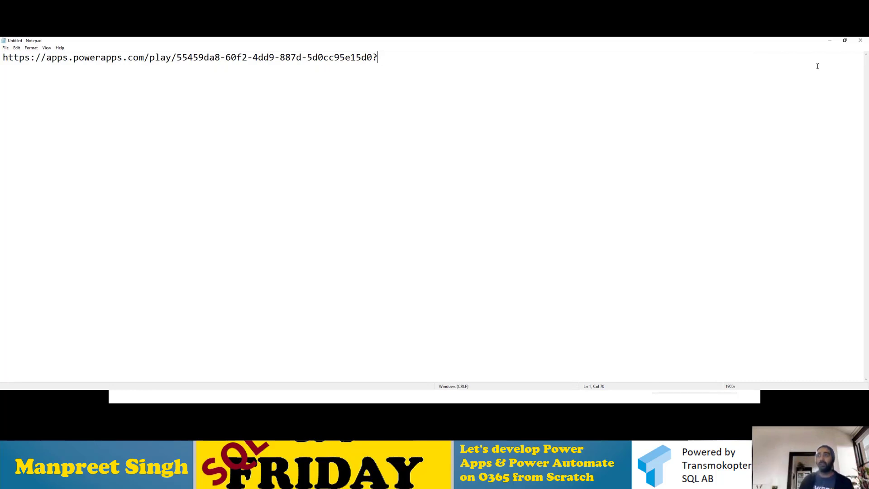
key(BackSpace)
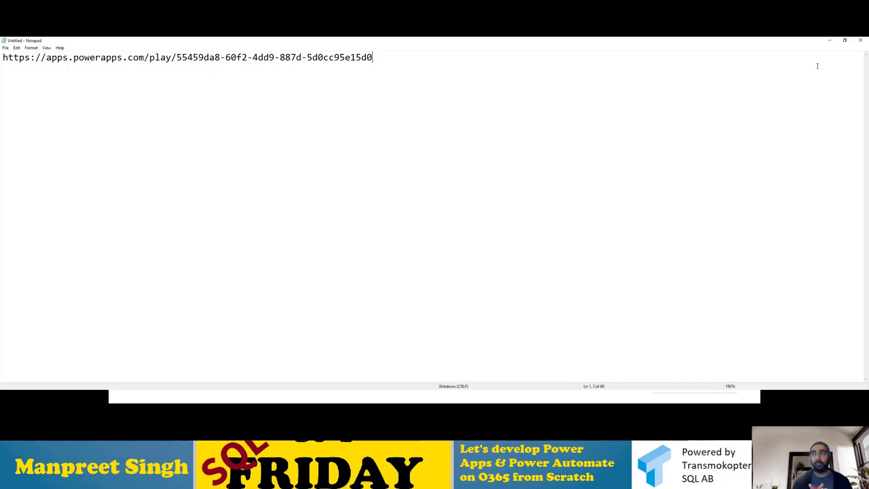
text(?)
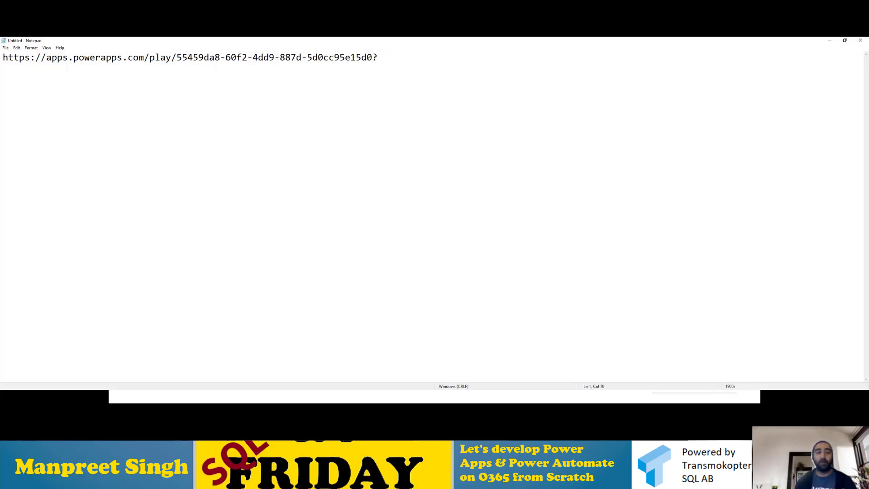
text(ID=)
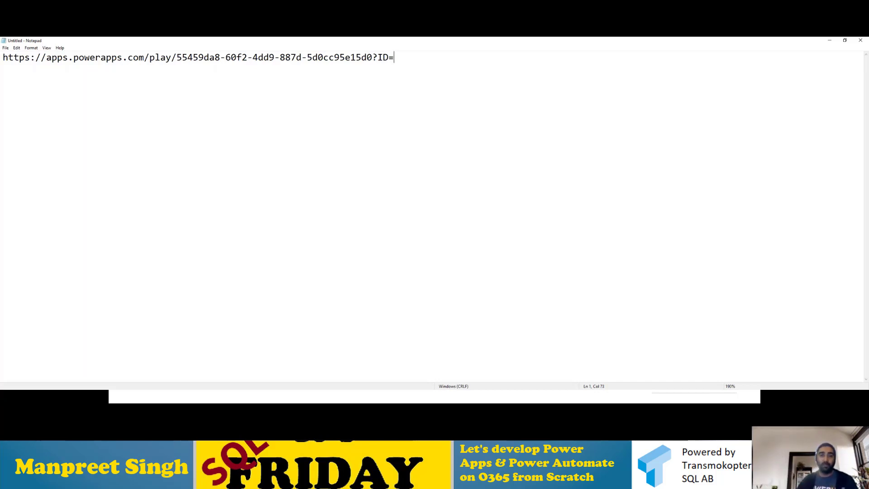
text(2)
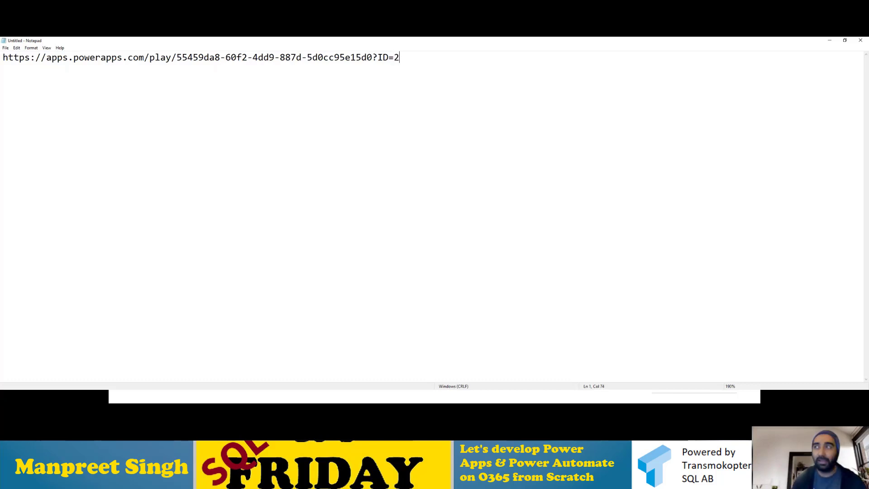
text(2**)
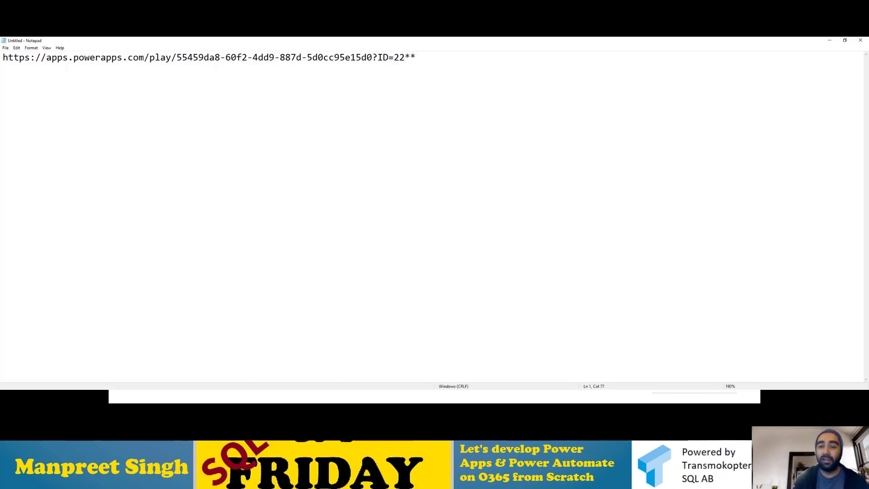
key(BackSpace)
key(BackSpace)
- Try adding a second parameter, &&Title=, after ID=22 in the link, and remove it again
text(&&)
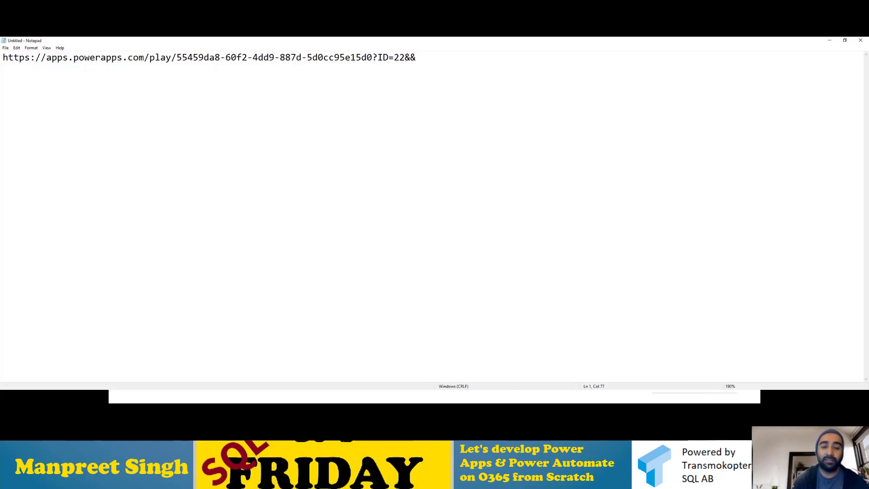
text(Title)
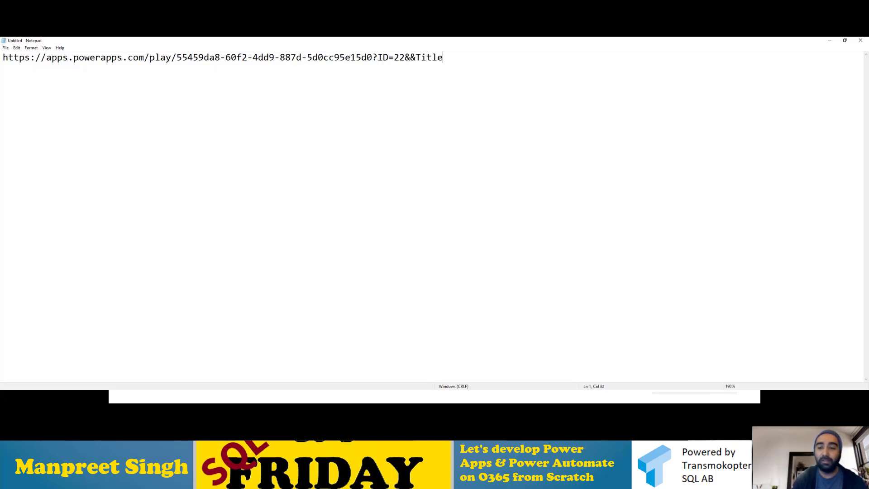
text(=)
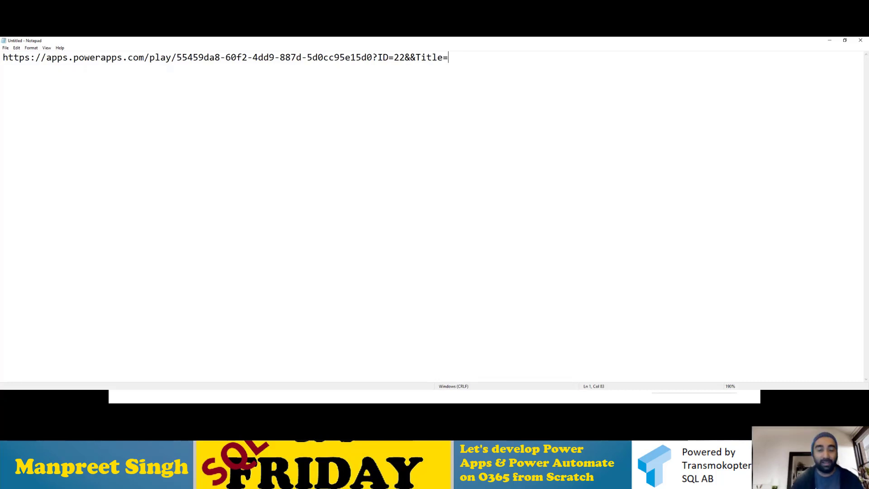
key(BackSpace)
key(BackSpace)
key(BackSpace)
key(BackSpace)
key(BackSpace)
key(BackSpace)
key(BackSpace)
key(BackSpace)
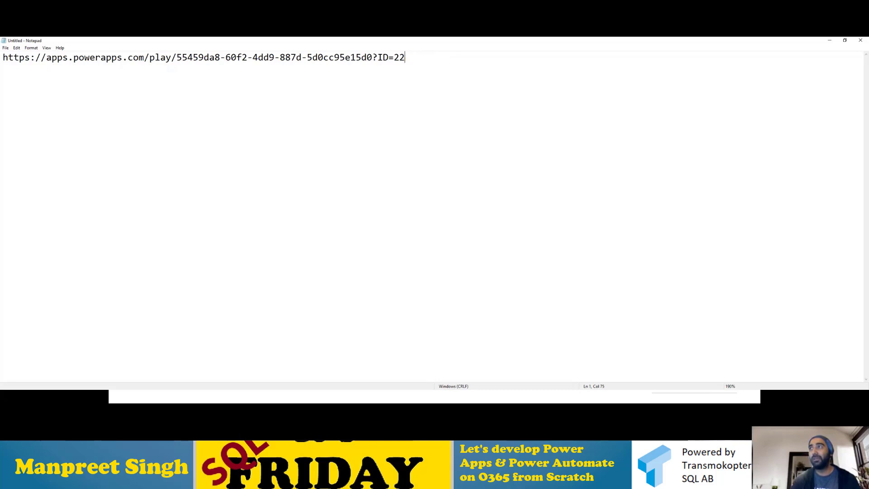
- Copy the edited link ending in ?ID=22, minimize Notepad and open the link in a new browser tab
key(ctrl+a)
key(ctrl+c)
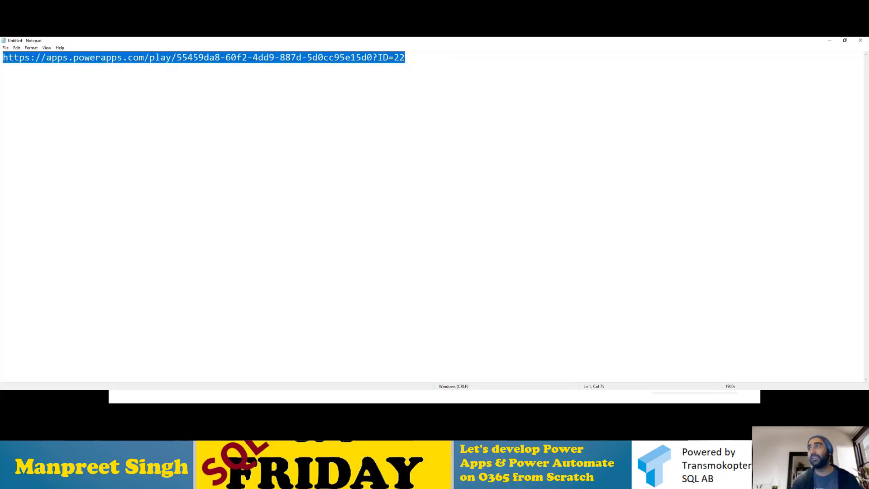
click(831, 40)
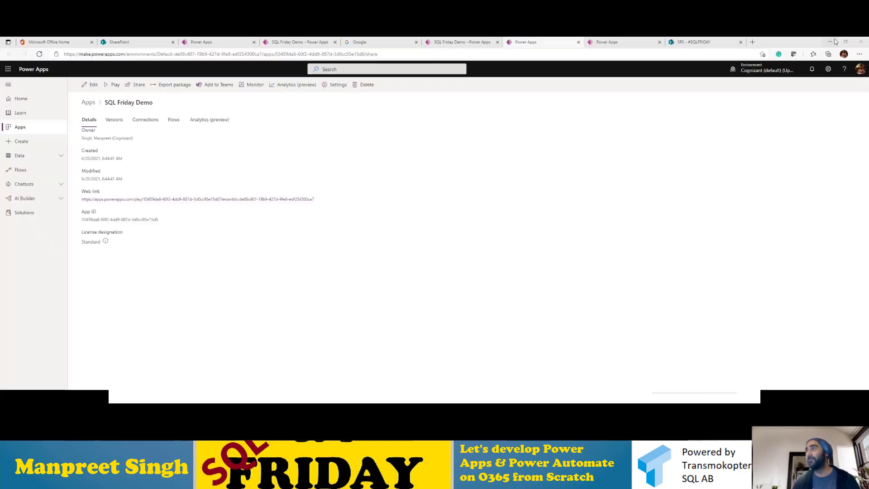
click(753, 42)
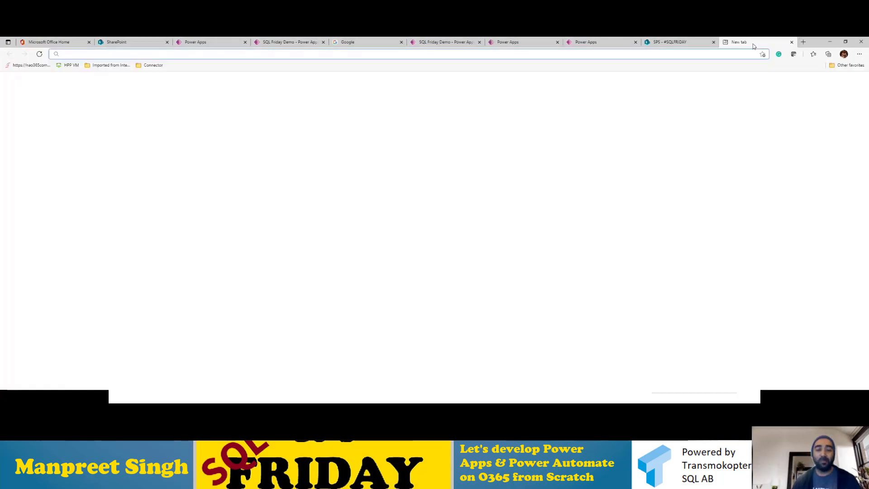
key(ctrl+v)
key(Return)
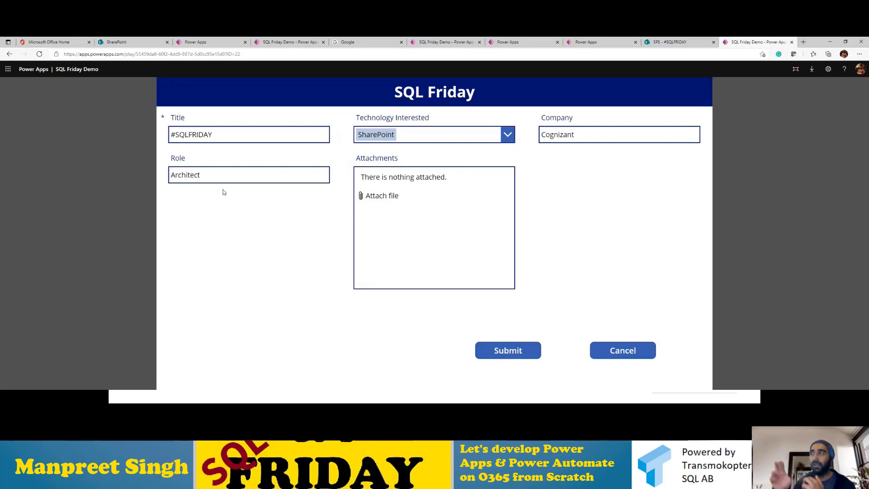
right_click(223, 192)
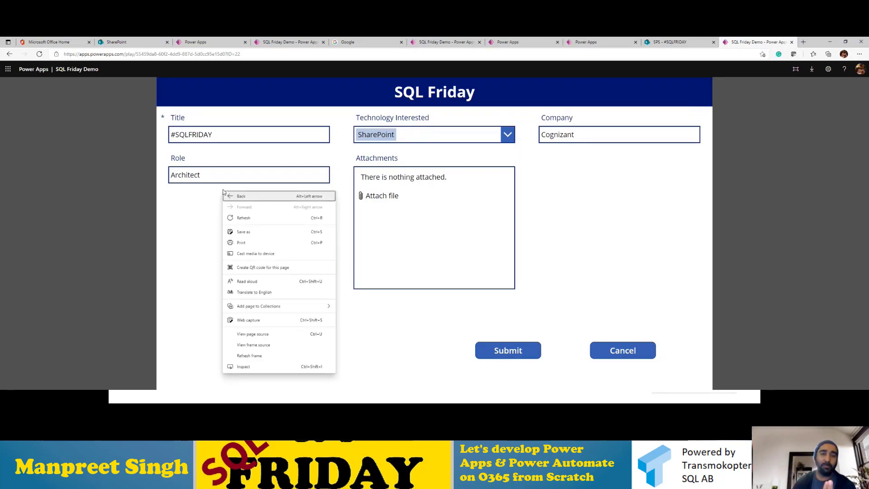
click(183, 236)
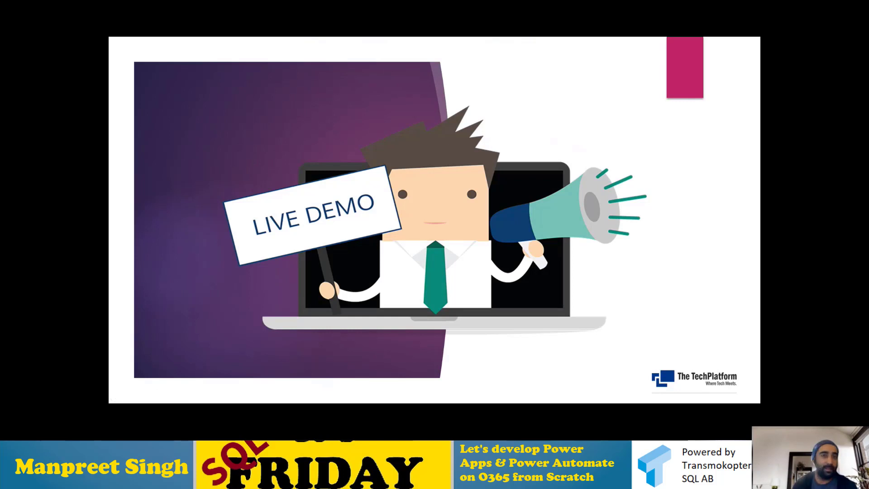
key(Right)
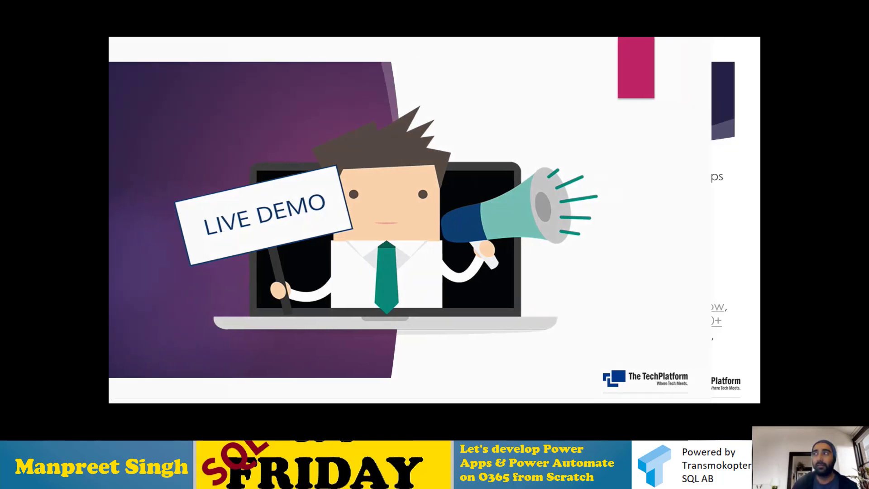
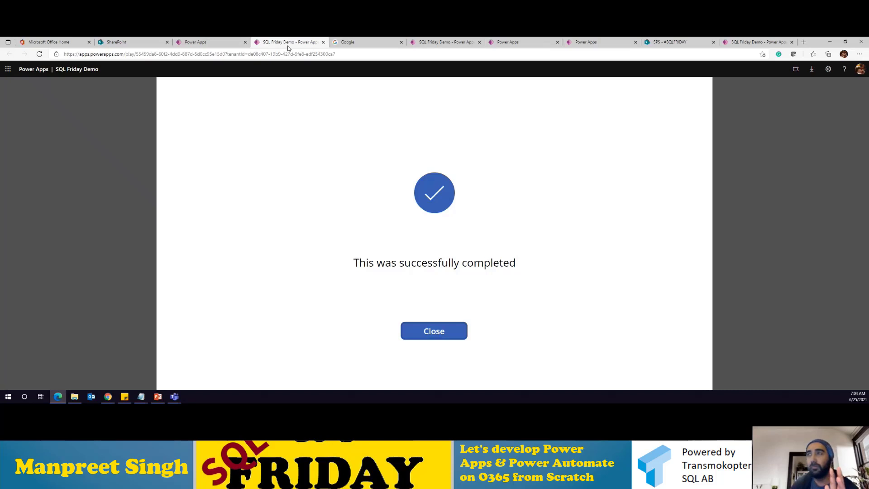
- Switch to the Power Apps portal and view the list of cloud flows
click(199, 43)
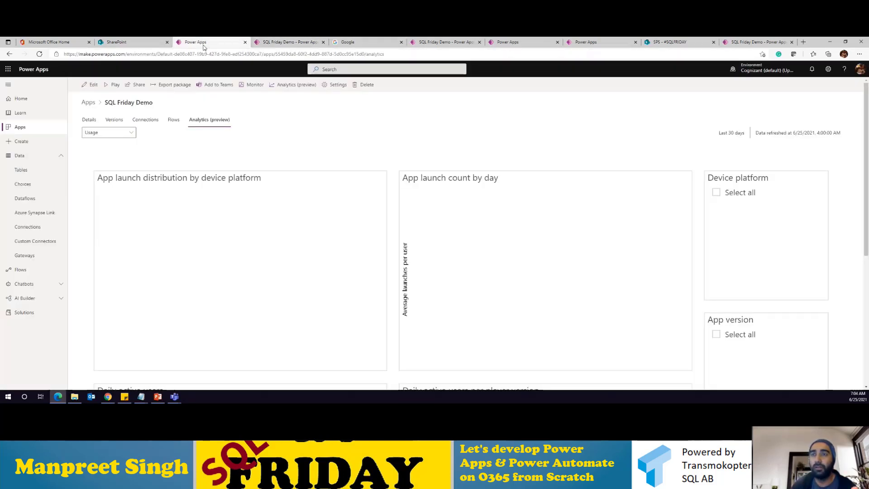
click(21, 270)
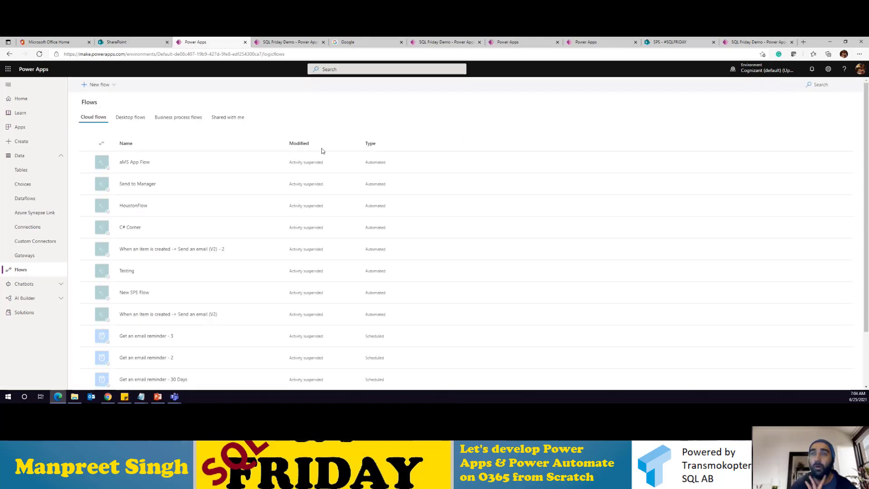
- From the SharePoint SPS list with no item selected, start creating a Power Automate flow and browse the full set of templates
click(670, 42)
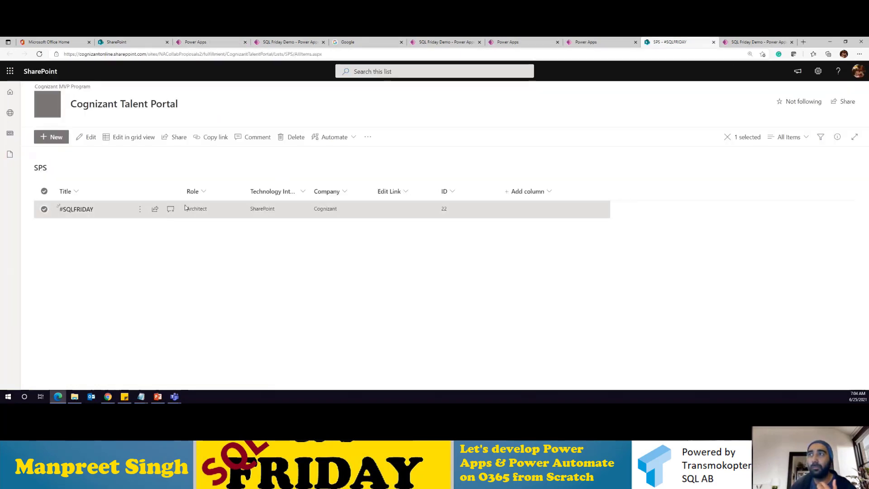
click(44, 210)
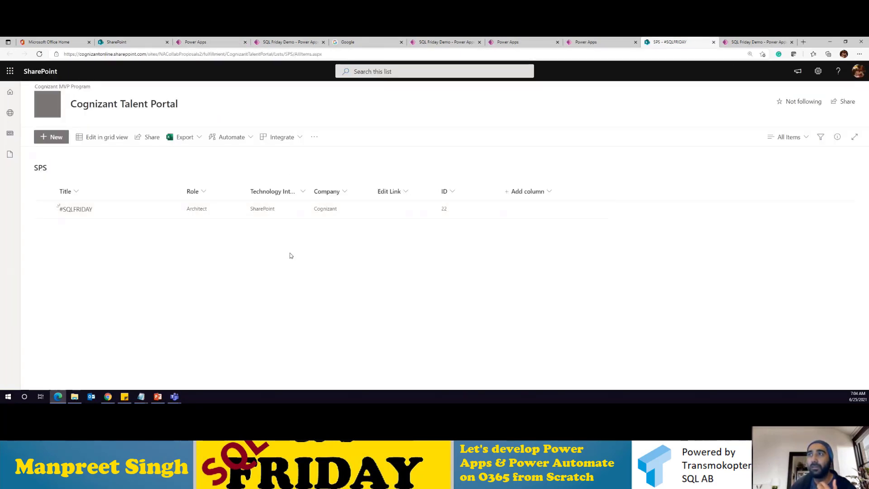
click(251, 142)
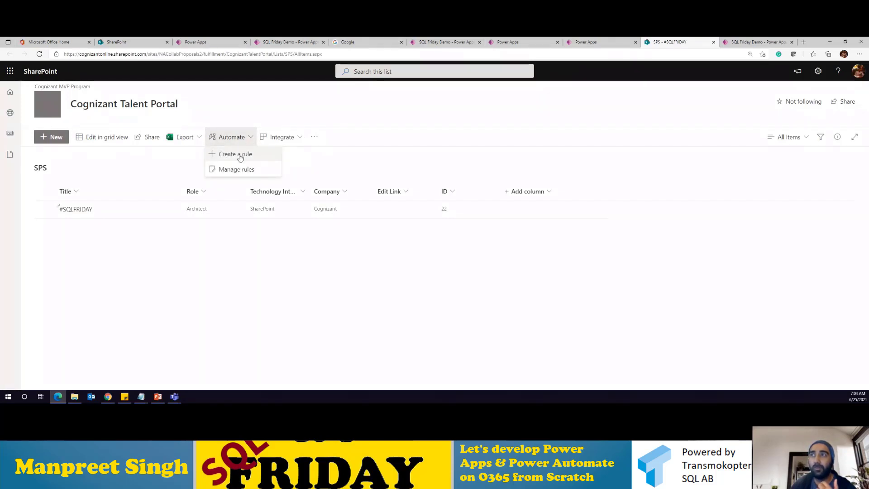
click(294, 143)
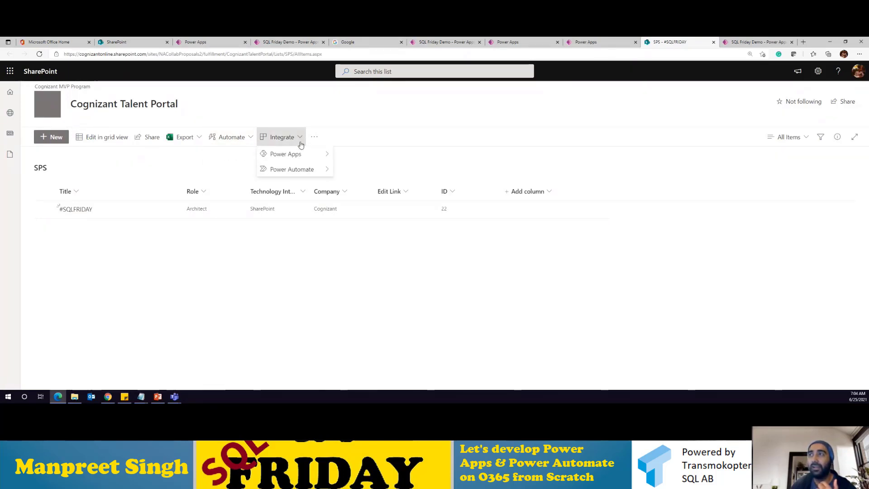
mouse_move(292, 154)
mouse_move(290, 172)
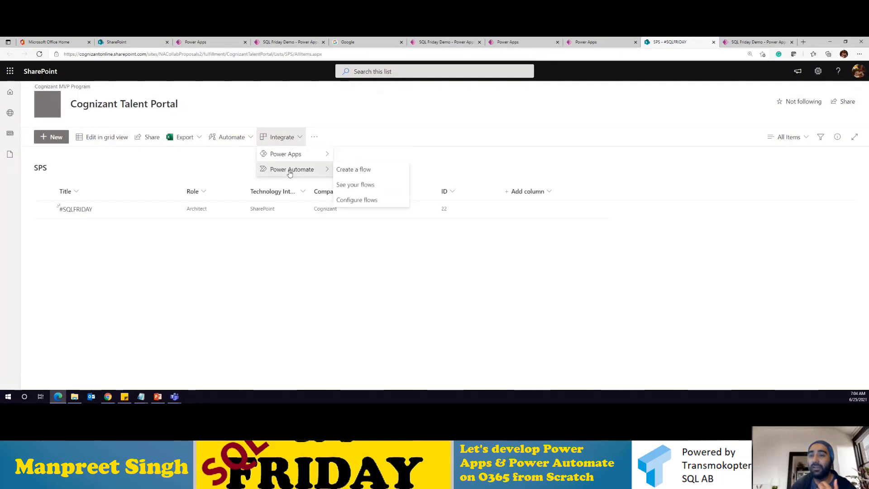
click(358, 174)
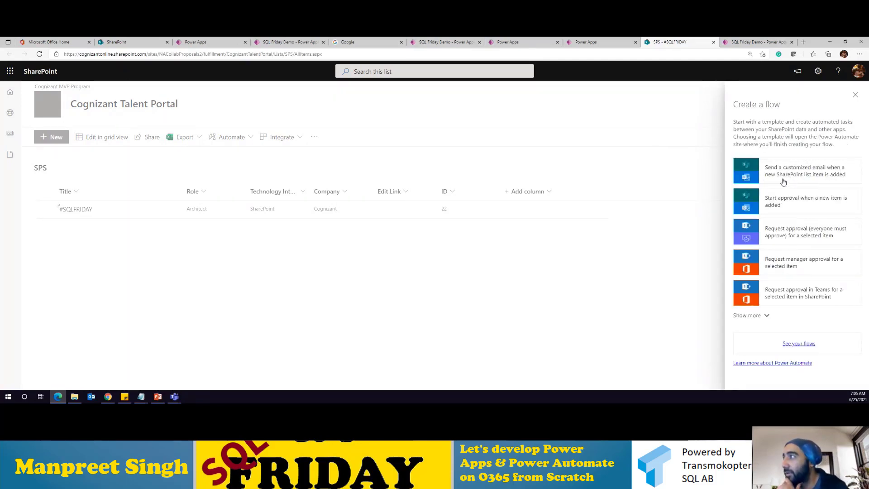
click(760, 315)
scroll(752, 238, down, 10)
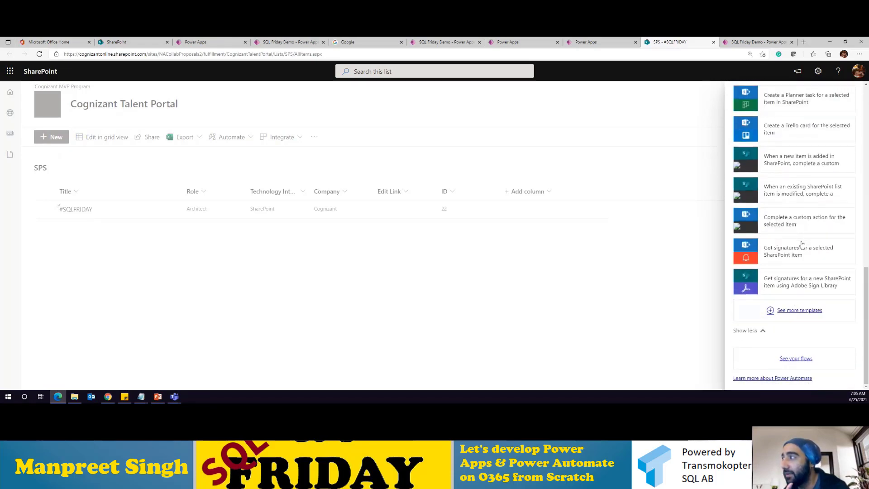
- Create a flow from the template "Send a customized email when a new SharePoint list item is added" and open it for editing
scroll(802, 245, up, 10)
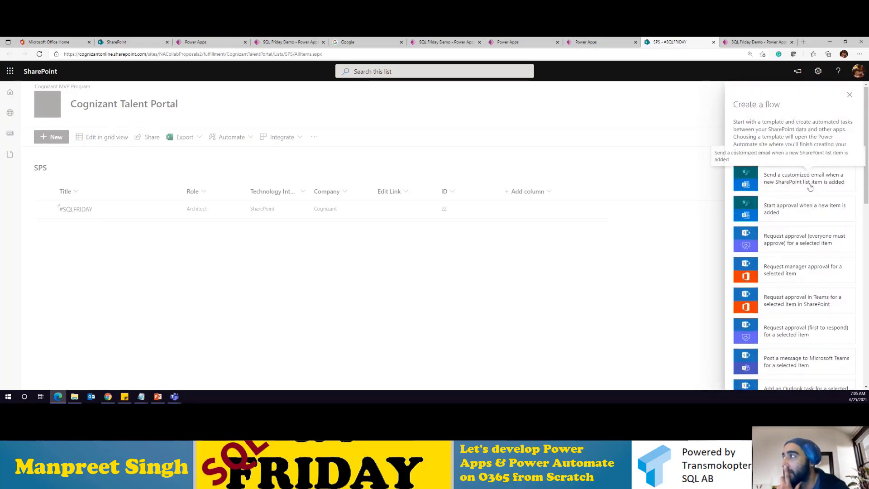
click(810, 187)
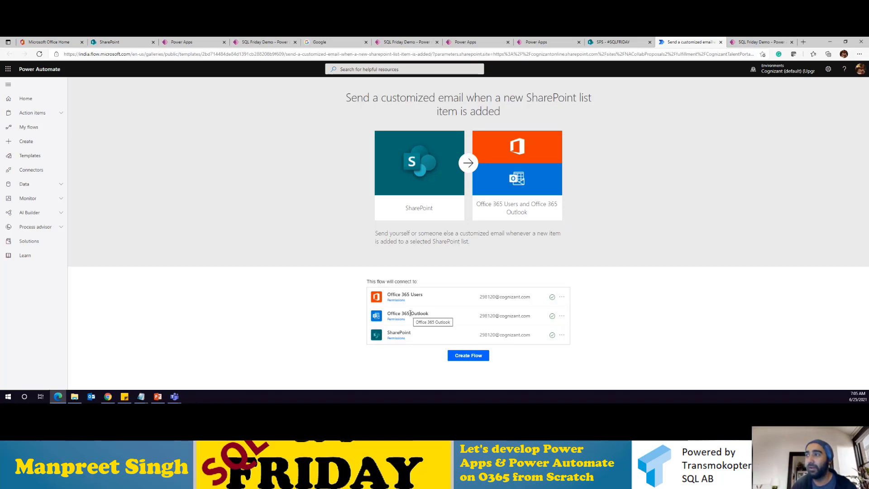
click(465, 357)
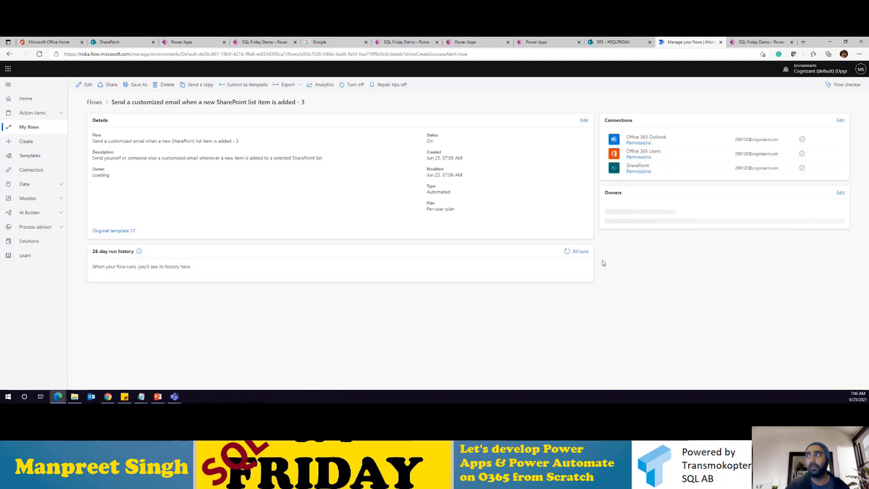
click(87, 85)
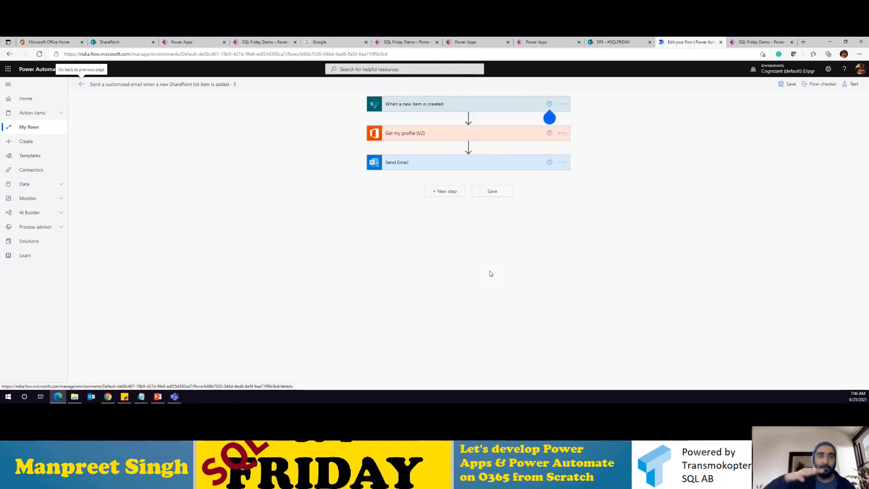
- Review the settings of the trigger, Get my profile (V2) and Send Email, including the email's advanced options, and save the flow
click(414, 105)
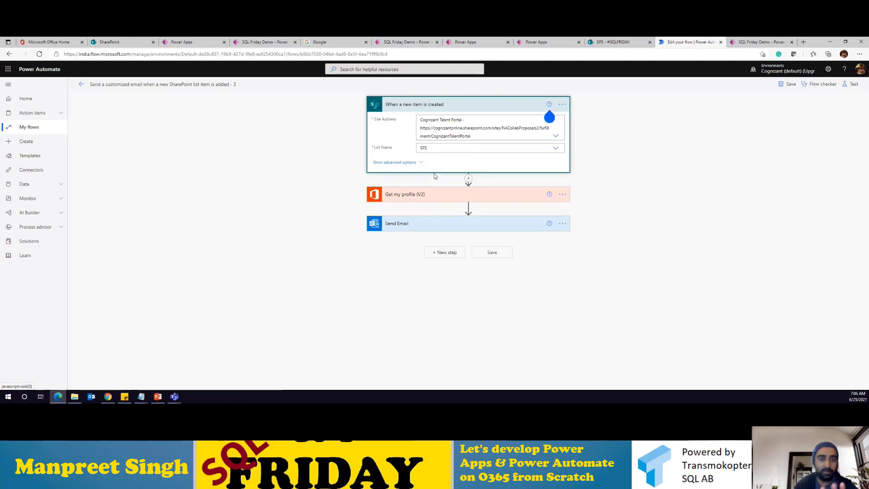
click(425, 200)
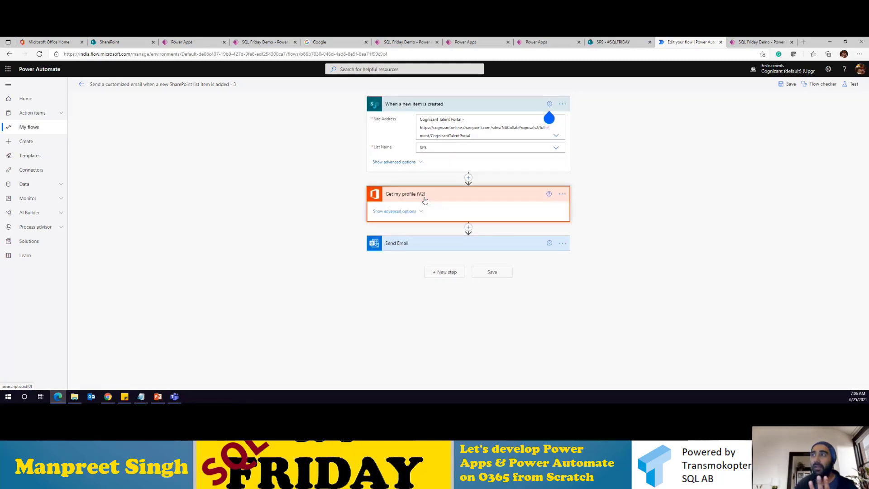
click(443, 245)
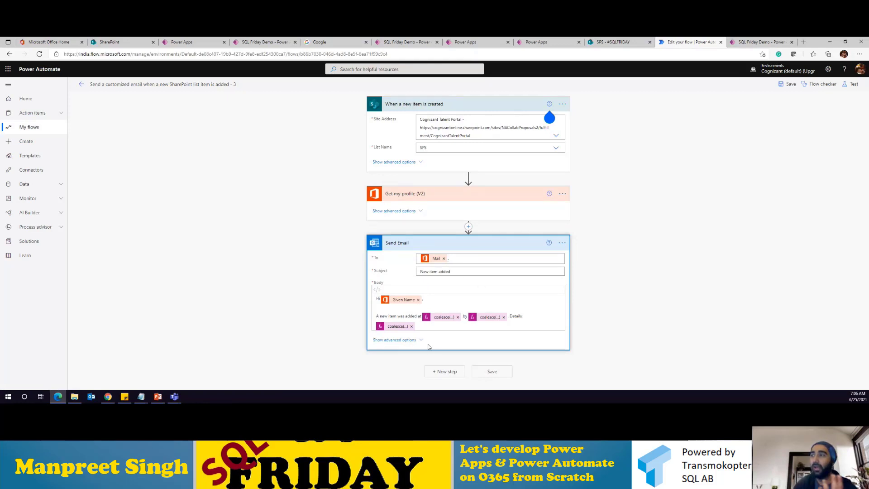
click(400, 340)
scroll(428, 253, down, 3)
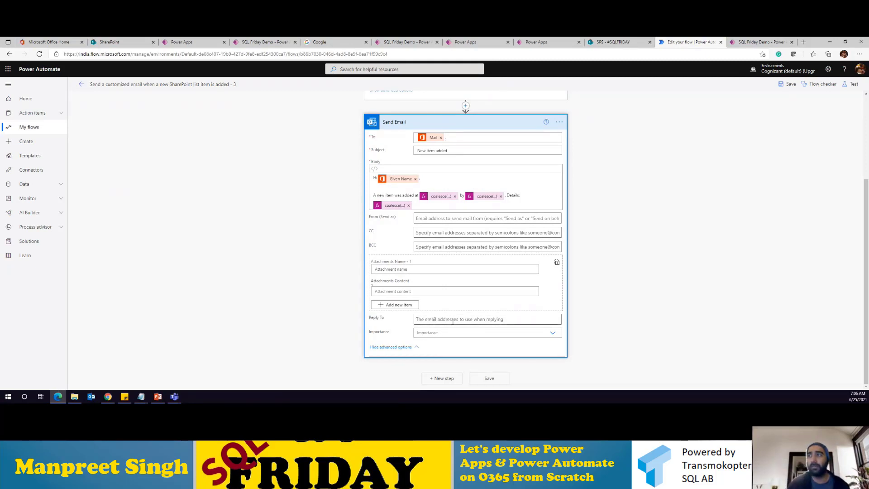
scroll(613, 287, up, 3)
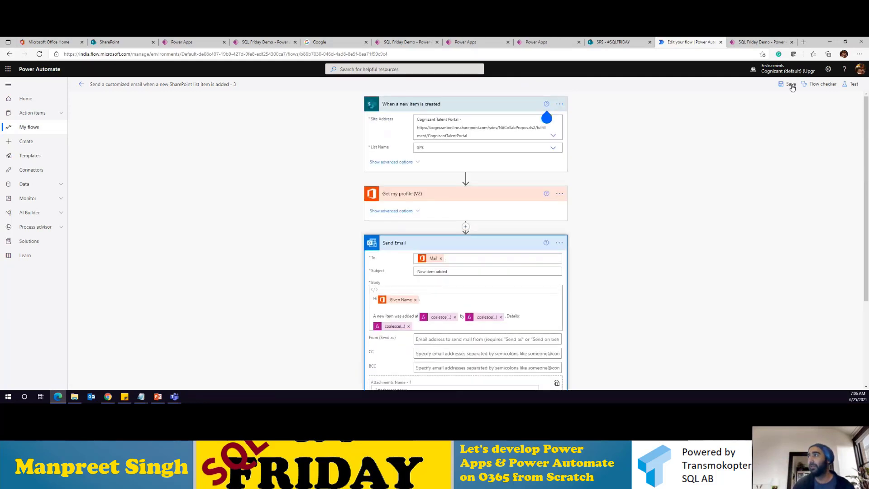
click(790, 85)
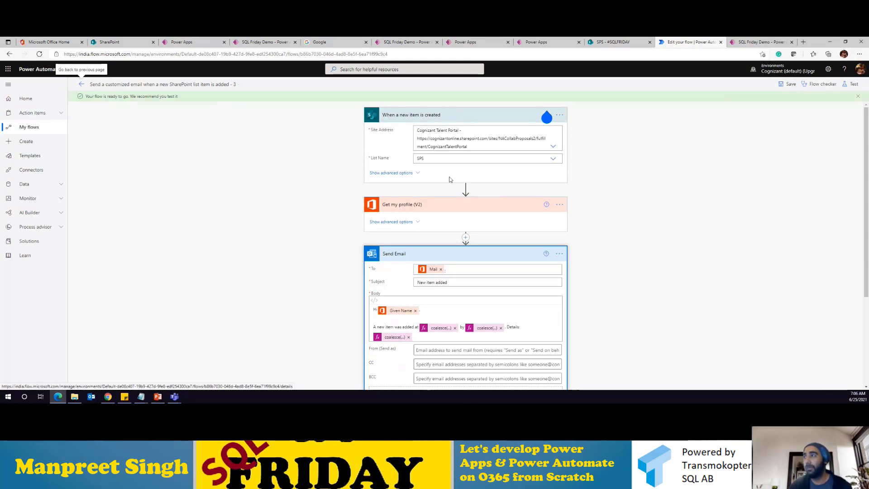
- Start inserting a step between Get my profile (V2) and Send Email, and examine the full list of available actions
click(466, 238)
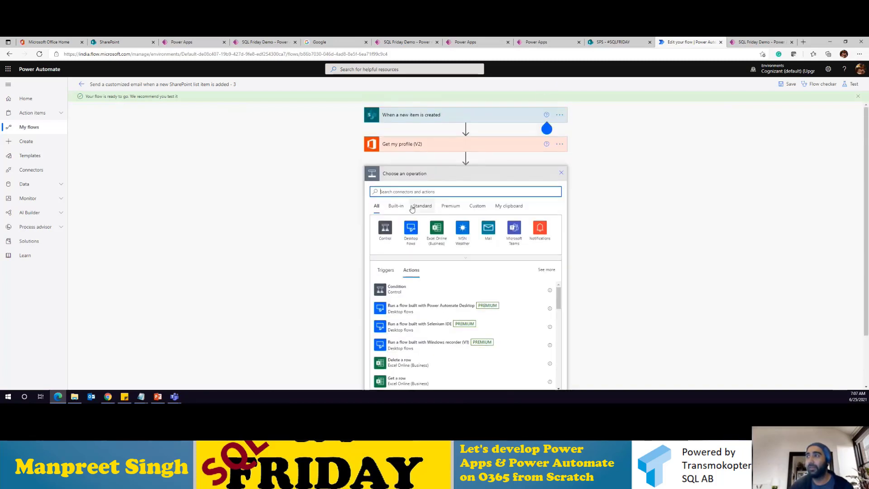
scroll(543, 317, down, 10)
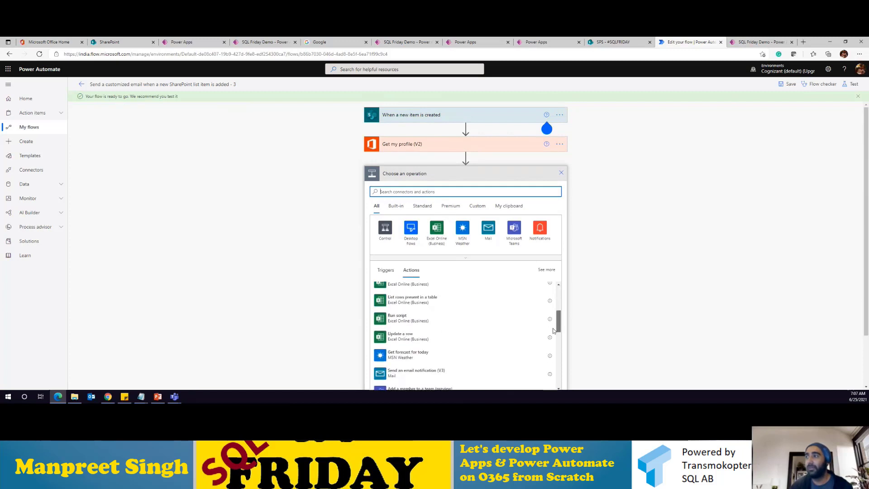
scroll(531, 331, down, 4)
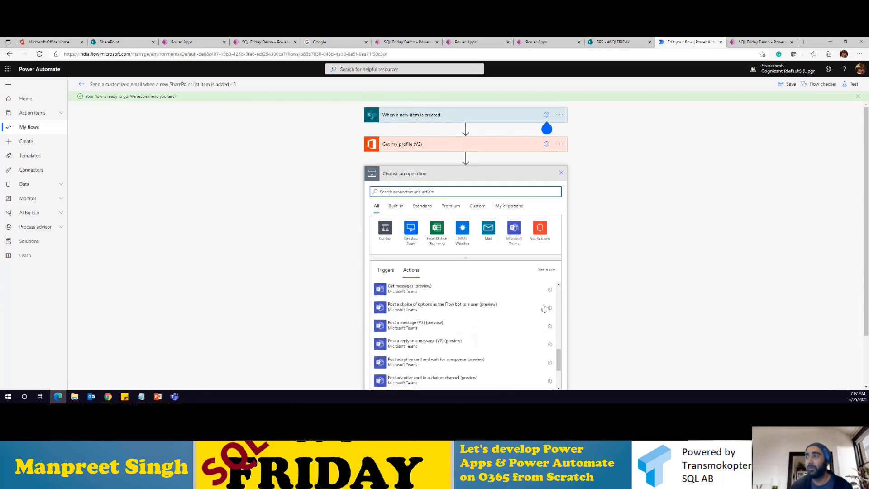
click(544, 270)
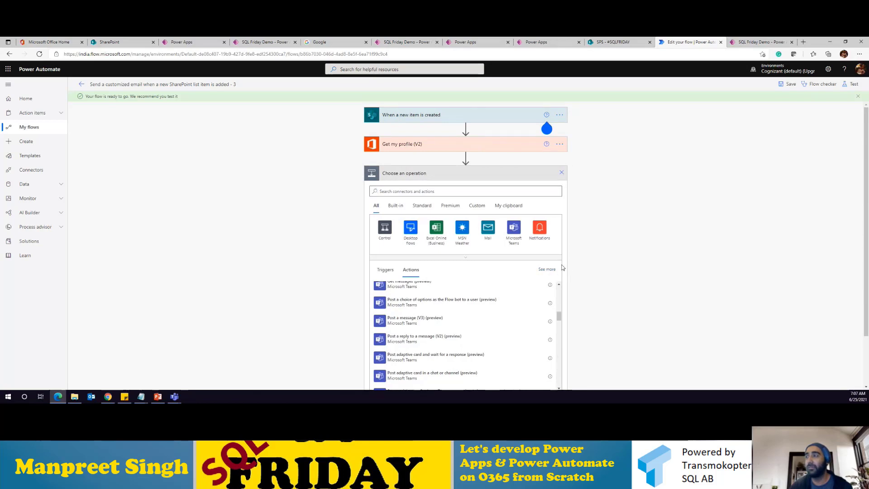
scroll(817, 248, down, 1)
scroll(565, 257, down, 1)
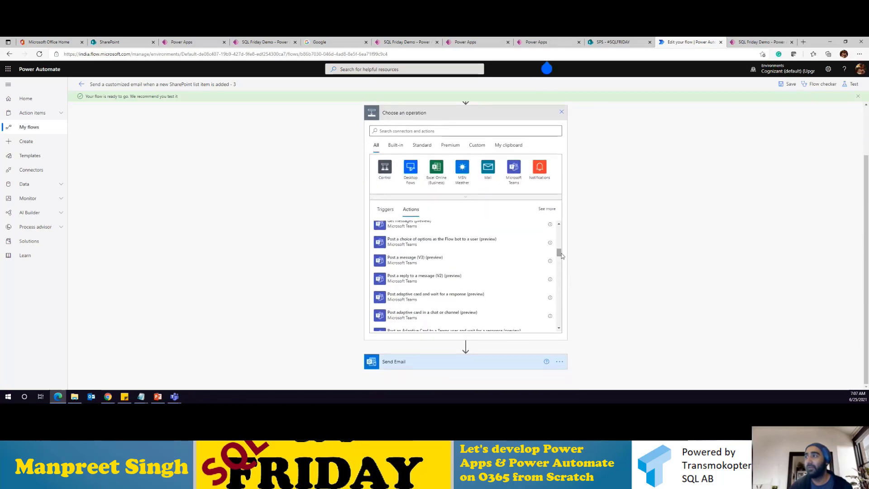
drag(562, 256, 554, 328)
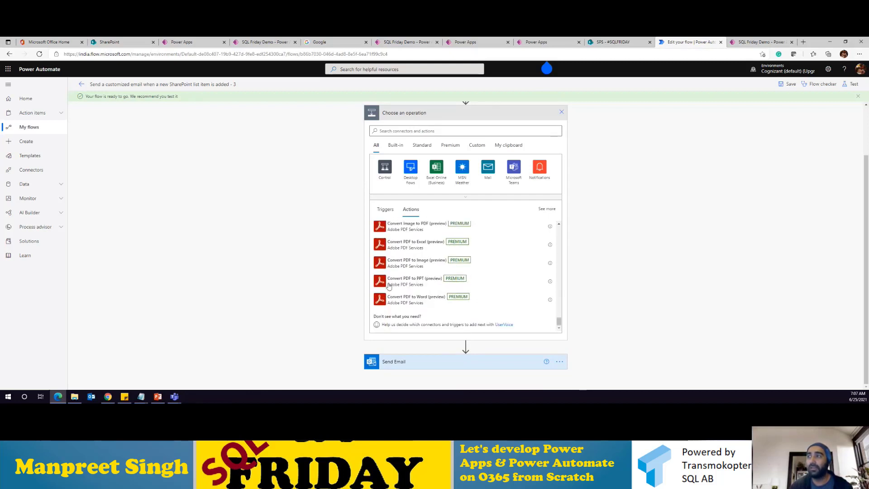
scroll(420, 272, up, 1)
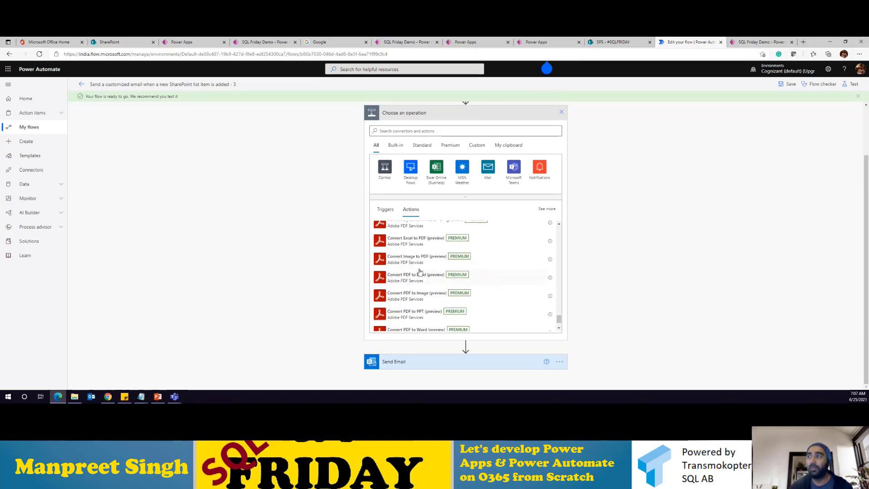
scroll(419, 271, up, 3)
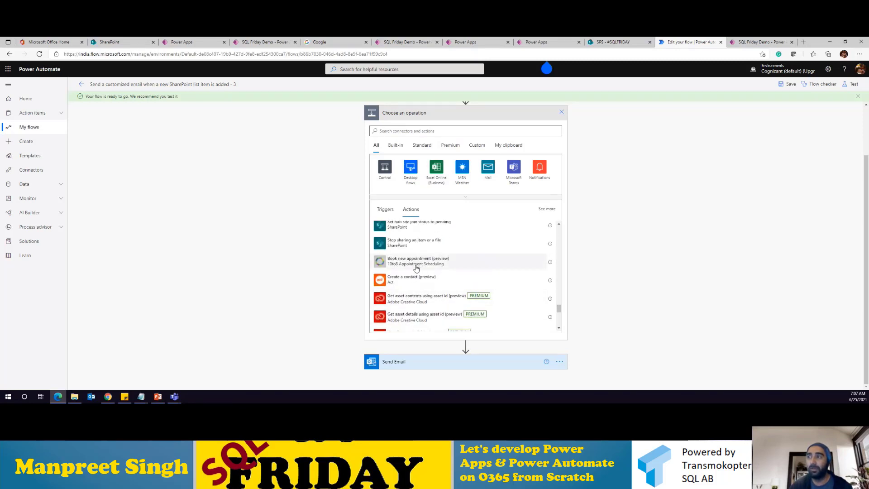
scroll(417, 268, up, 3)
scroll(416, 269, up, 15)
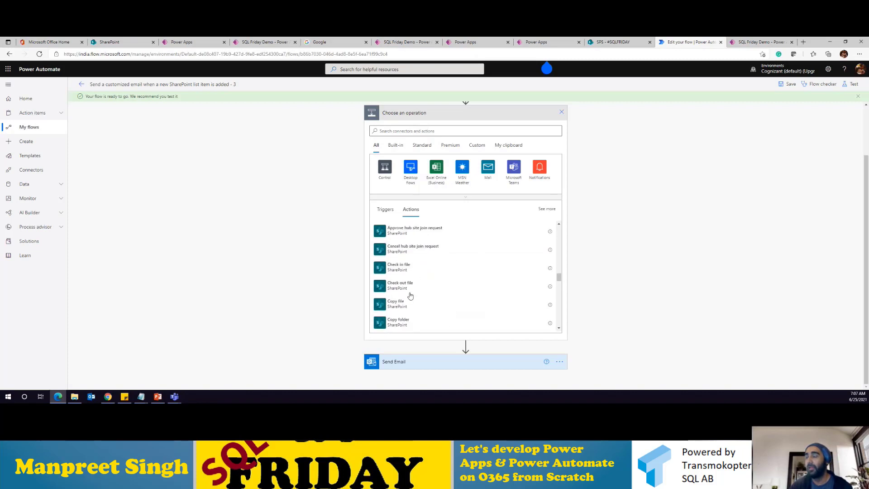
scroll(395, 337, up, 3)
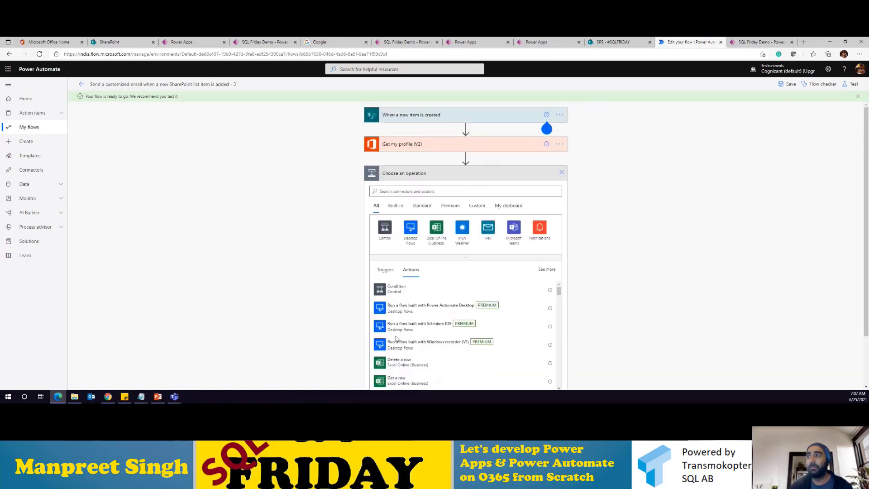
scroll(407, 290, down, 2)
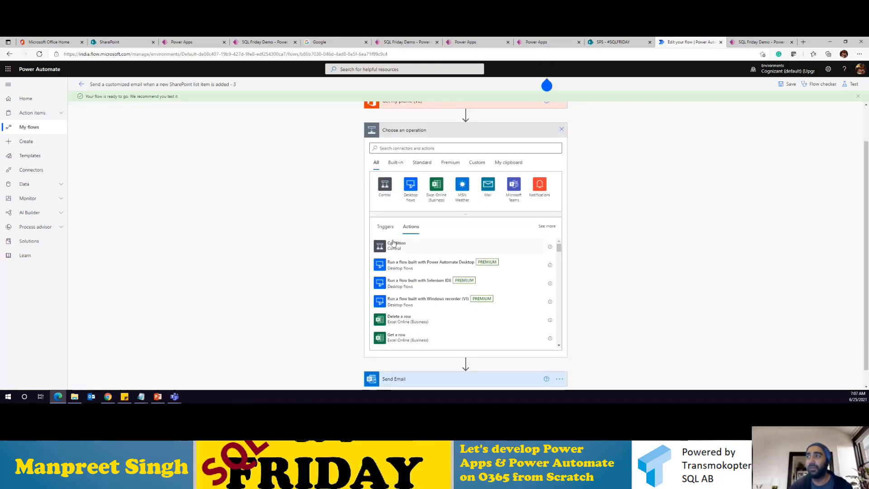
- Look through the available triggers for the inserted step and discard the operation choice
click(389, 229)
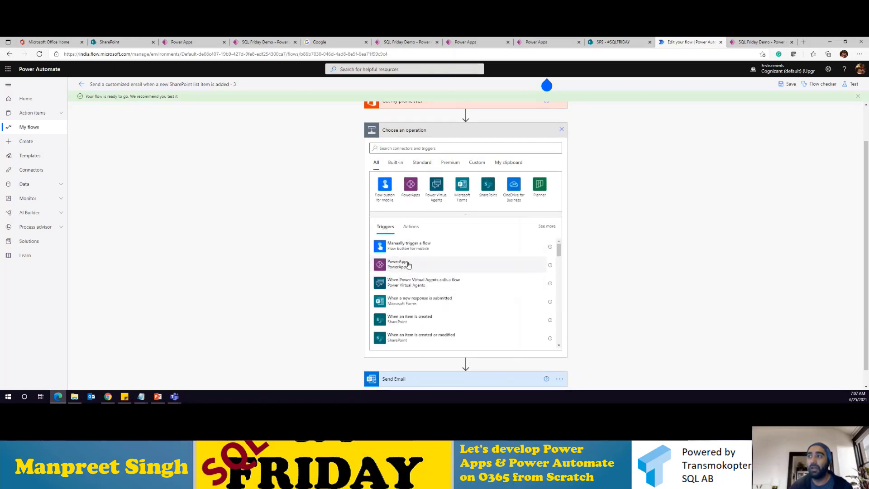
scroll(410, 271, down, 1)
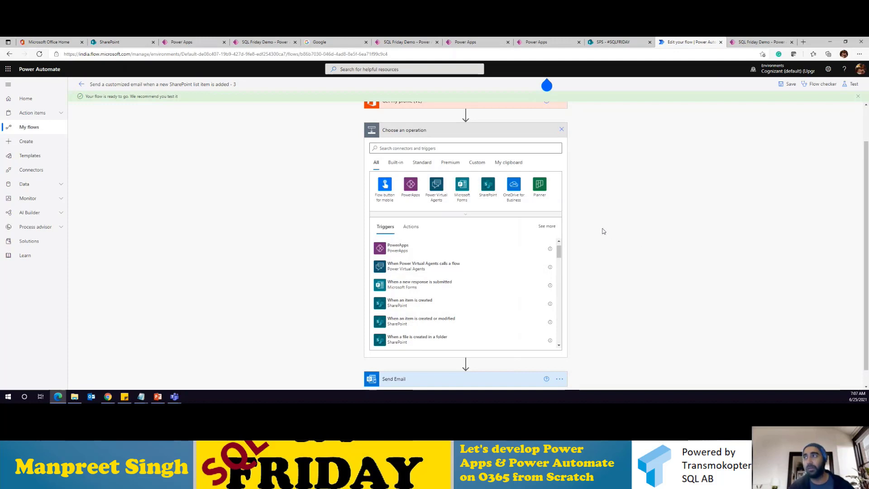
click(562, 130)
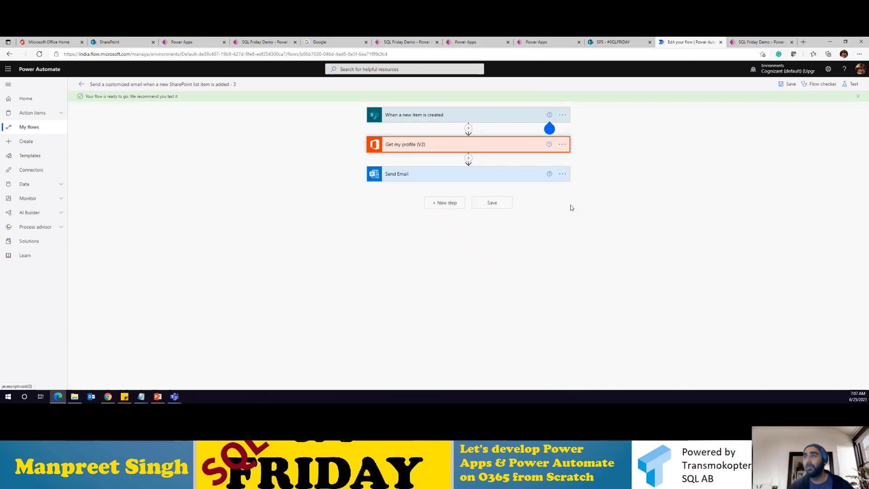
- Return to the SQL Friday Demo app's details in Power Apps and play the app
click(622, 42)
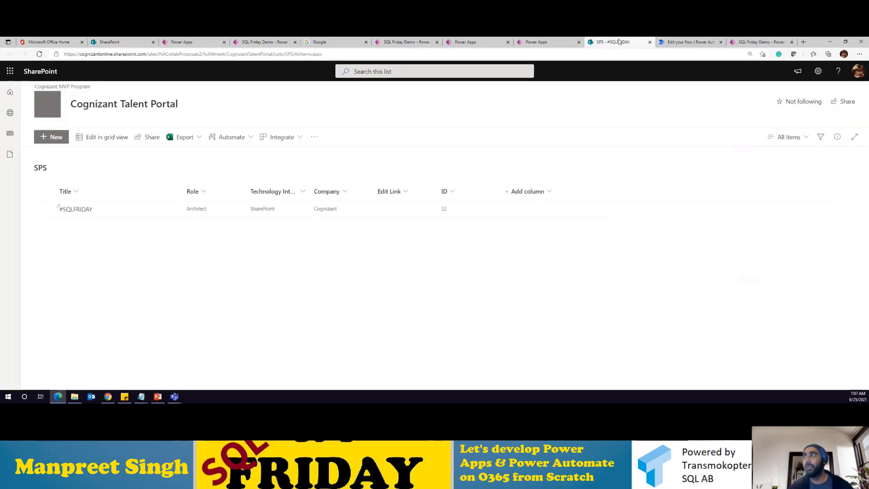
click(536, 43)
click(471, 42)
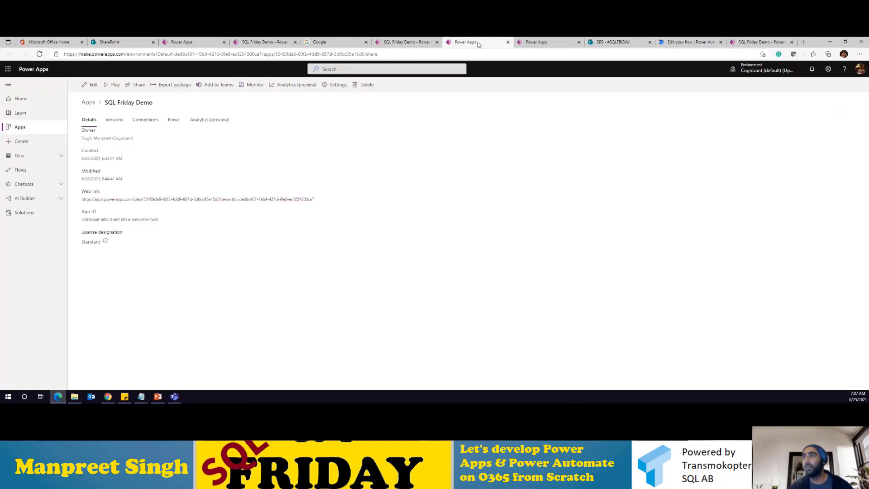
click(115, 85)
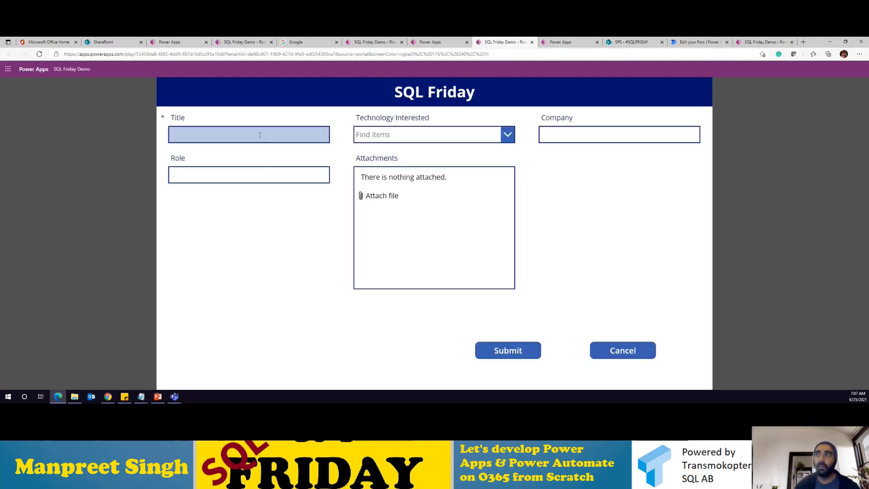
- Submit a new item in the form with the title "Dev test" and SharePoint as Technology Interested
click(259, 135)
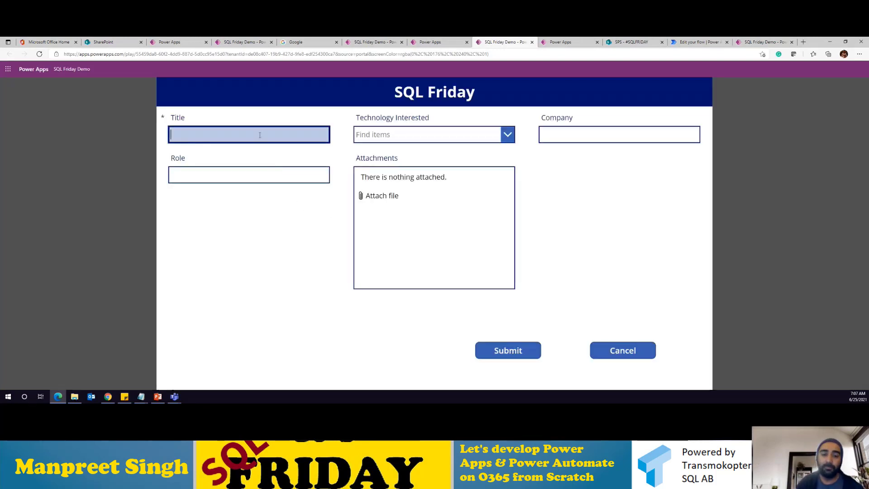
text(Dev test)
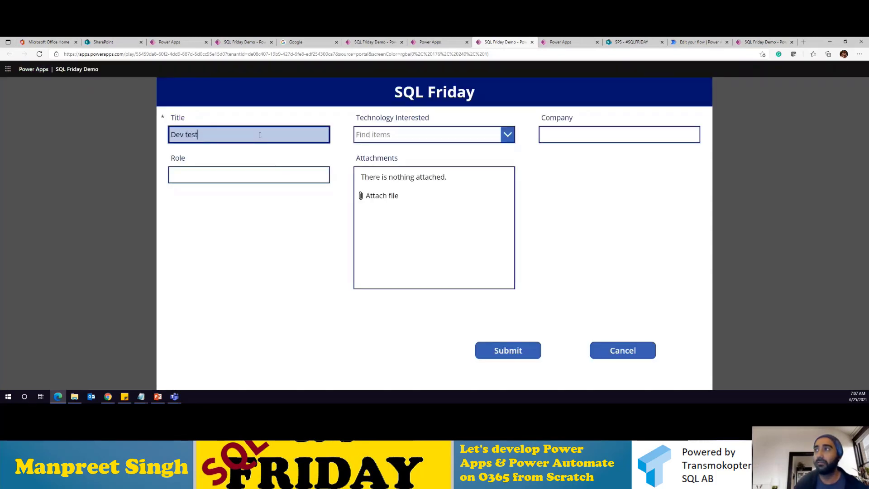
click(367, 135)
click(367, 156)
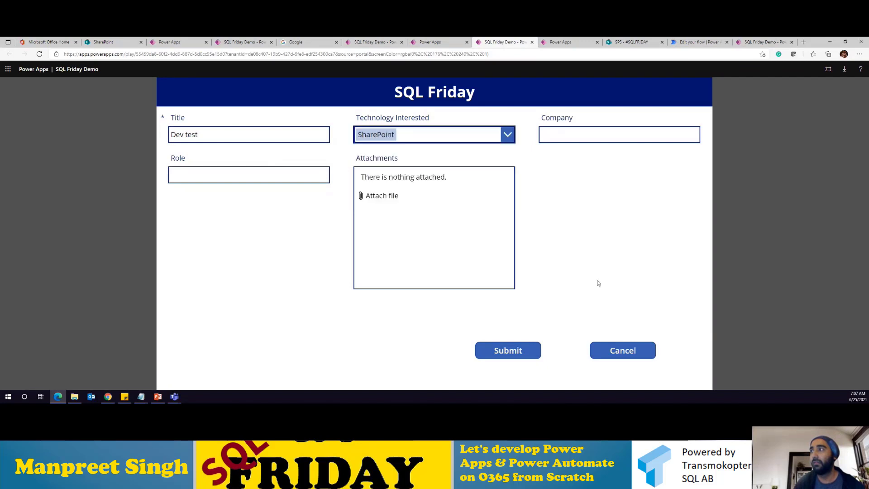
click(507, 352)
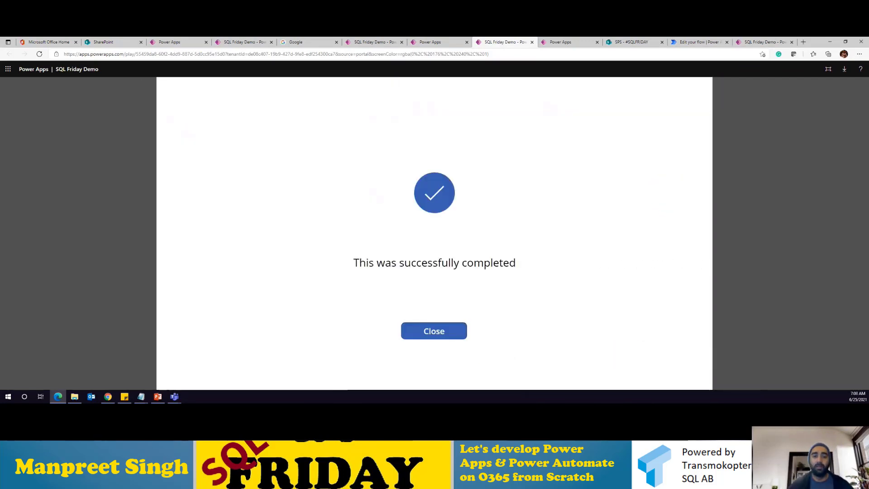
- Minimize the browser, switch to the presentation slide show and advance past the Live Demo slide
click(829, 42)
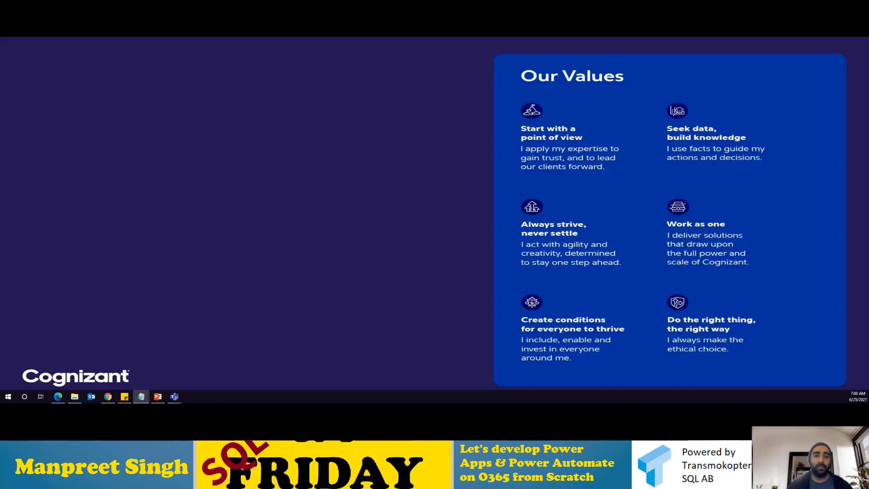
key(alt+Tab)
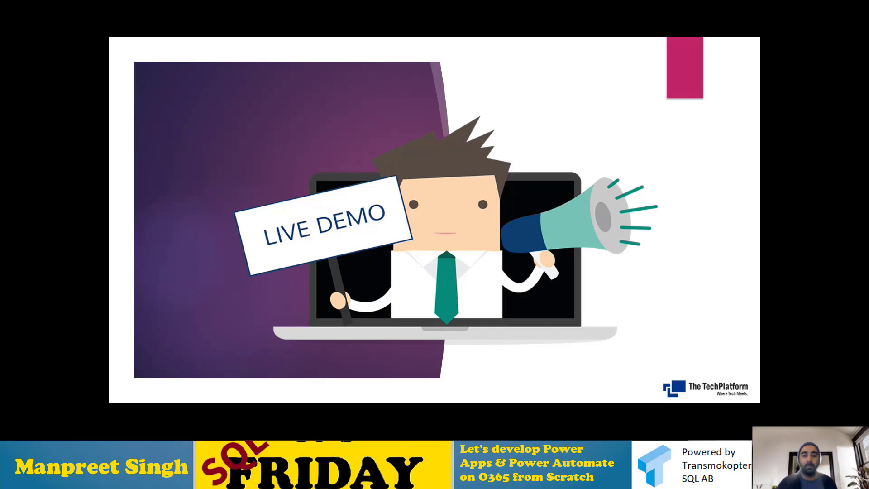
key(Right)
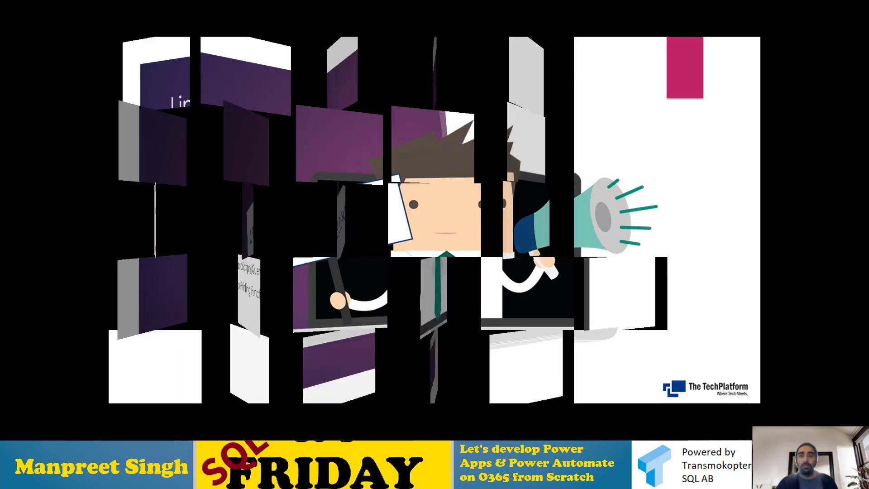